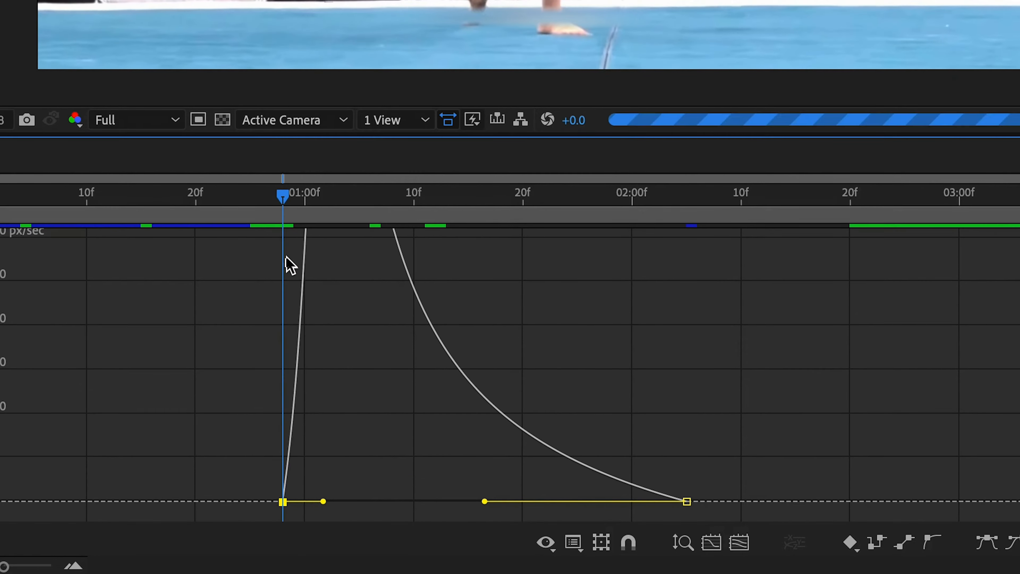
- Preview the page turn from the first Fold Position keyframe, and return from the speed graph to the layer bars
drag(403, 196, 283, 196)
key(space)
key(space)
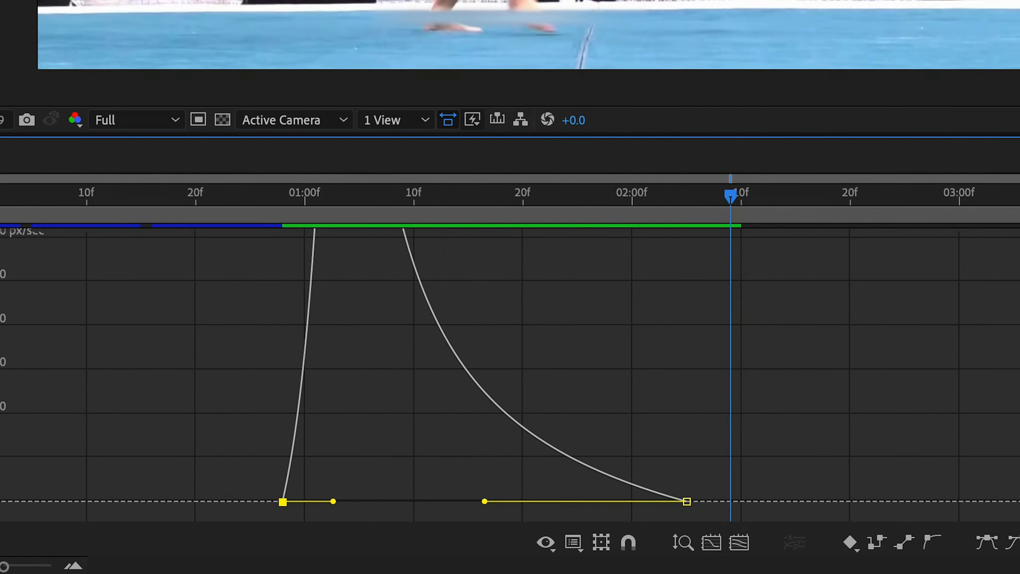
drag(730, 193, 327, 194)
click(254, 398)
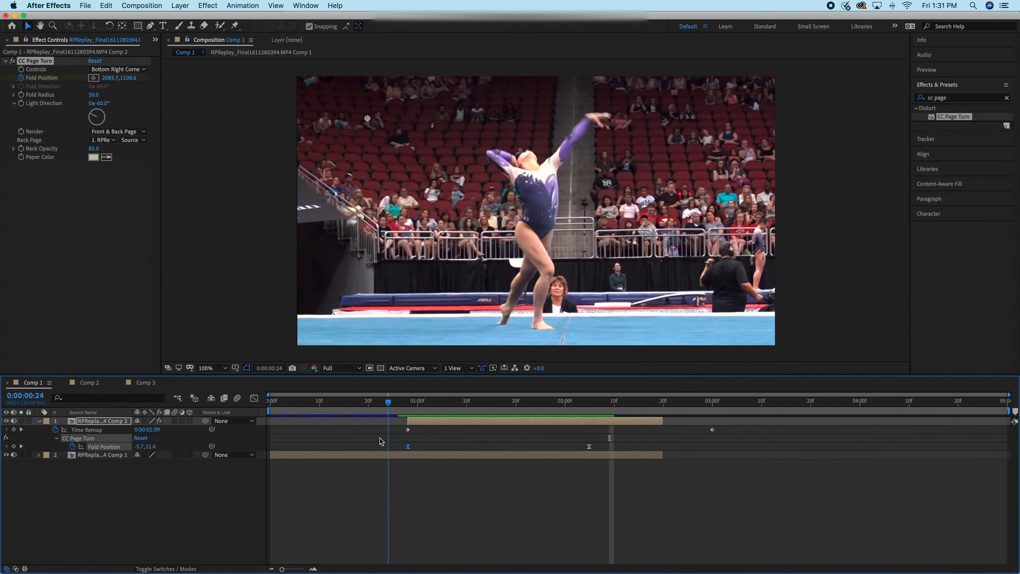
- Preview the page-turn transition from the composition start and again from 0:00:00:24
drag(359, 442, 254, 434)
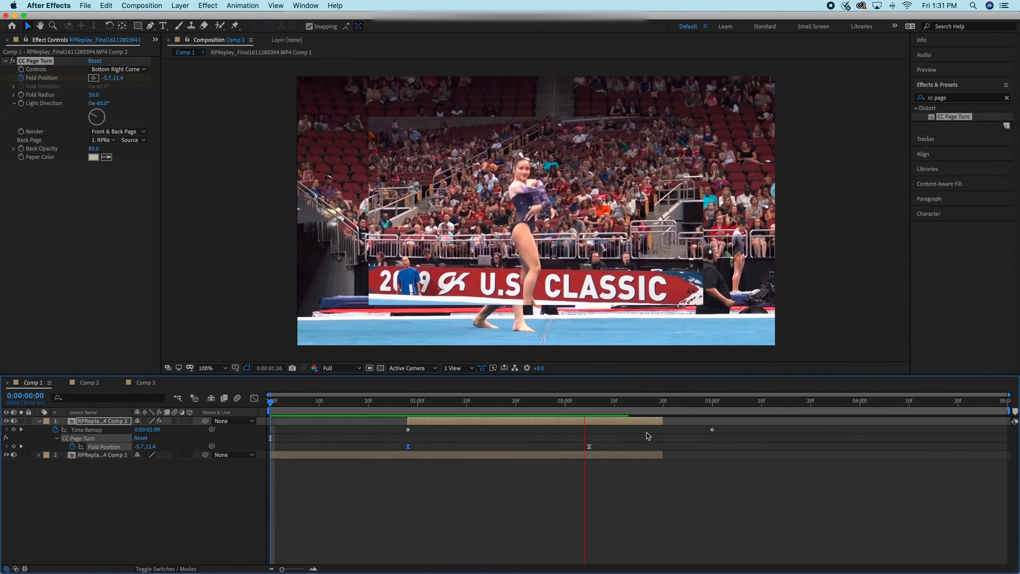
key(space)
key(space)
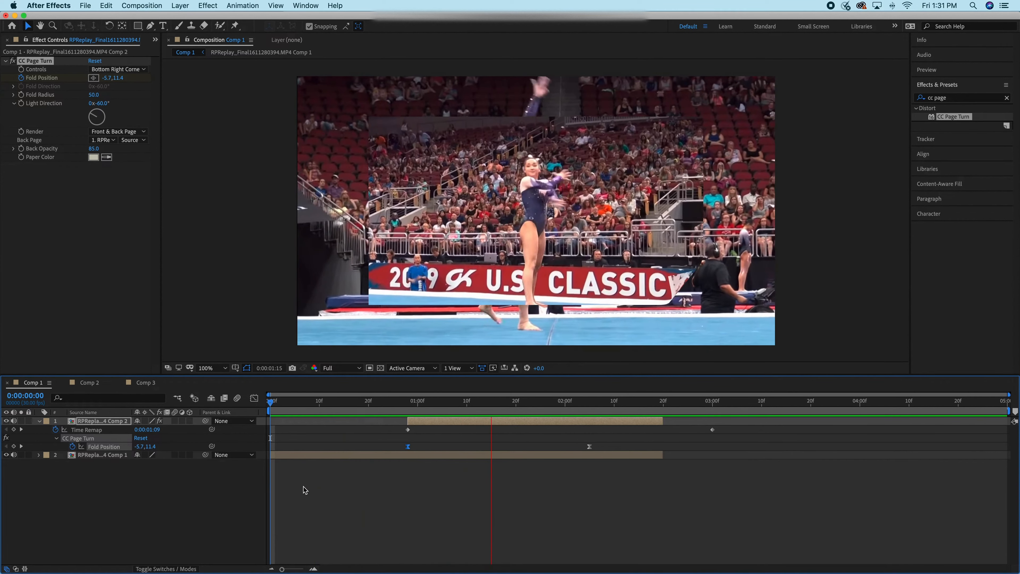
key(space)
drag(533, 409, 387, 403)
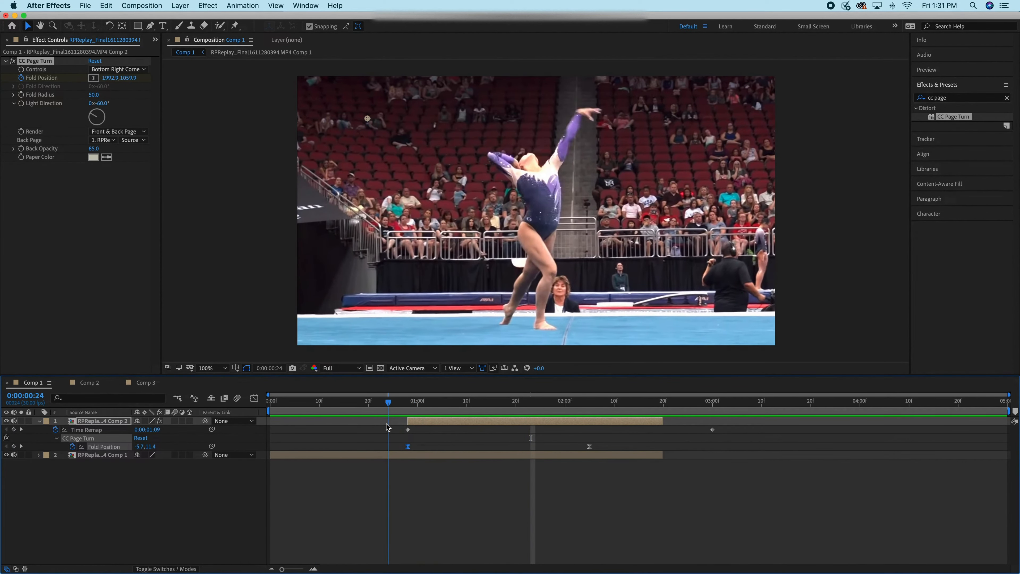
key(space)
key(space)
drag(456, 402, 245, 421)
key(space)
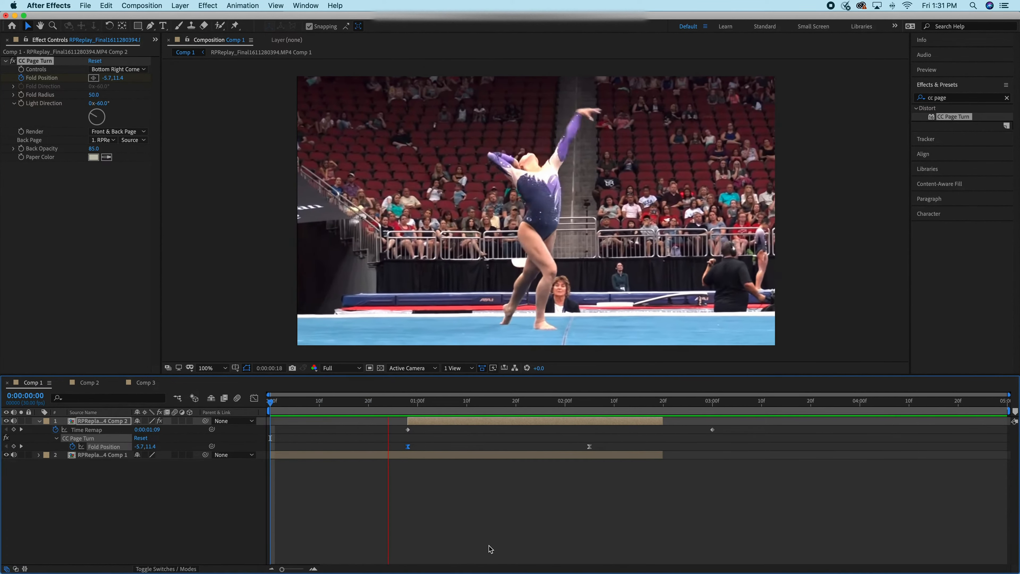
key(space)
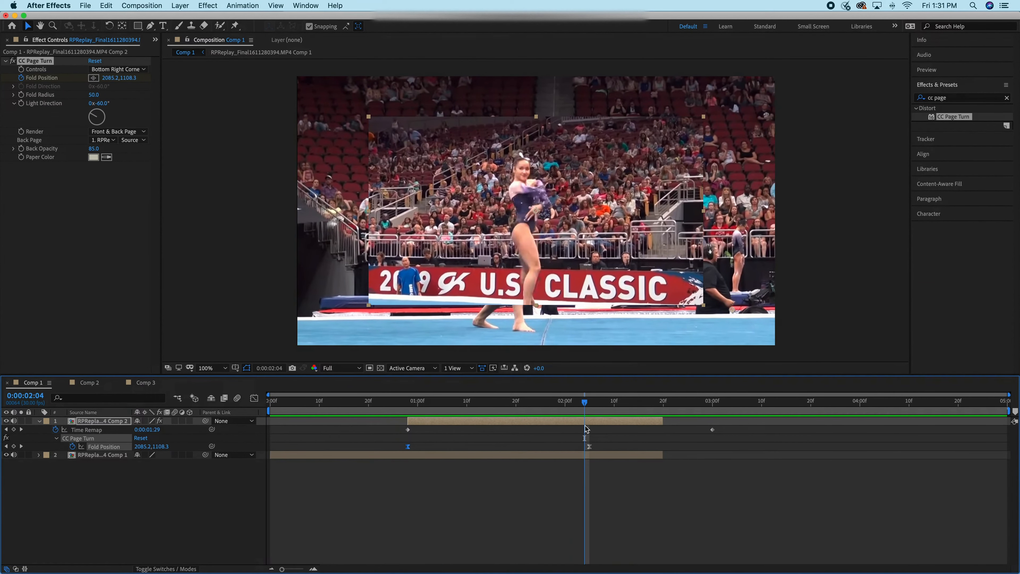
- Move the first Fold Position keyframe two frames ahead of the Comp 2 layer's start and preview the page turn
drag(585, 407, 535, 425)
mouse_move(585, 286)
mouse_down()
mouse_move(298, 369)
mouse_move(2, 372)
mouse_move(192, 342)
mouse_move(208, 328)
mouse_up()
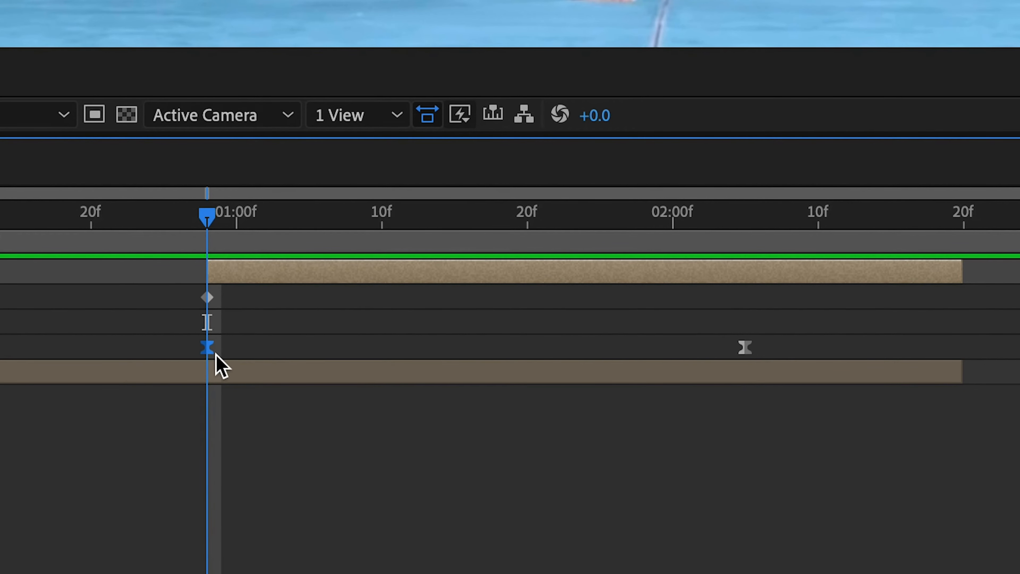
mouse_move(209, 352)
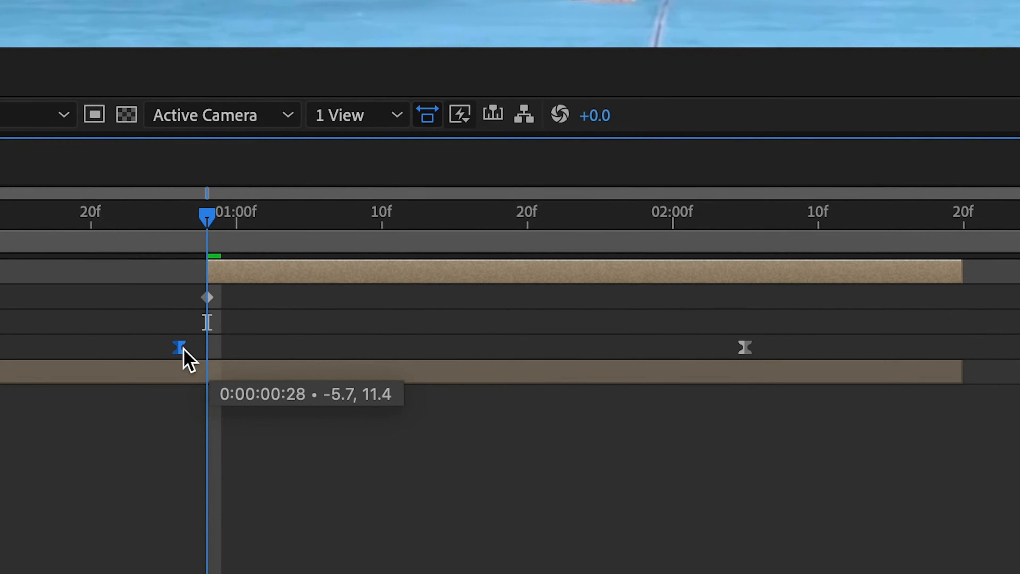
drag(202, 349, 189, 347)
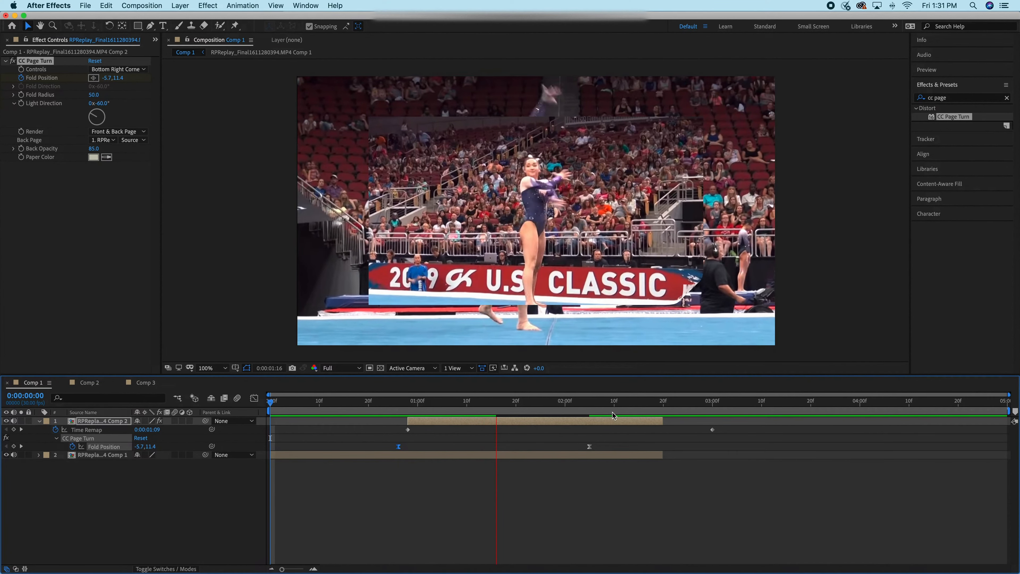
key(space)
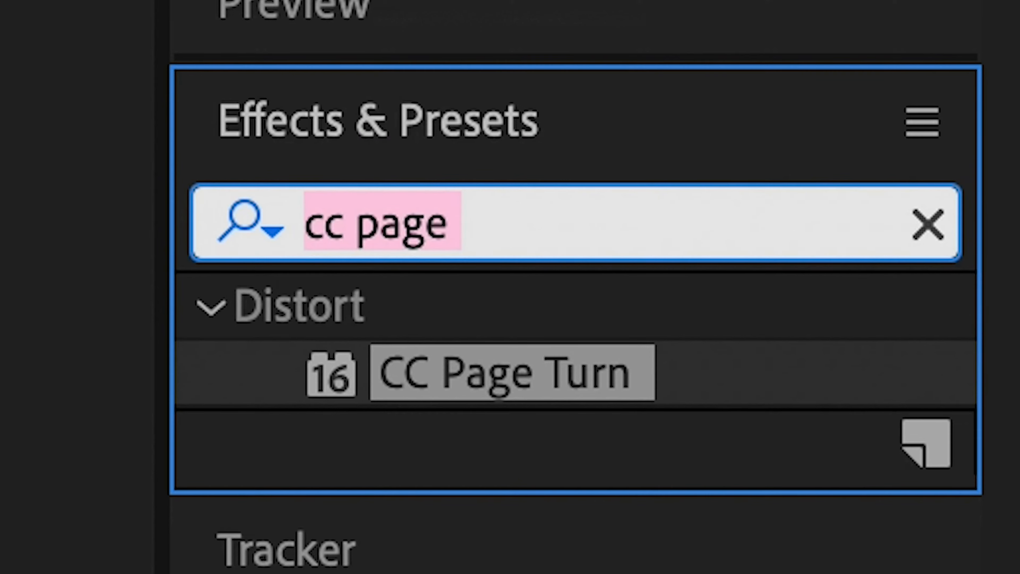
- Apply a Drop Shadow effect to the Comp 2 layer with Distance 0 and Softness 250
text(drop sha)
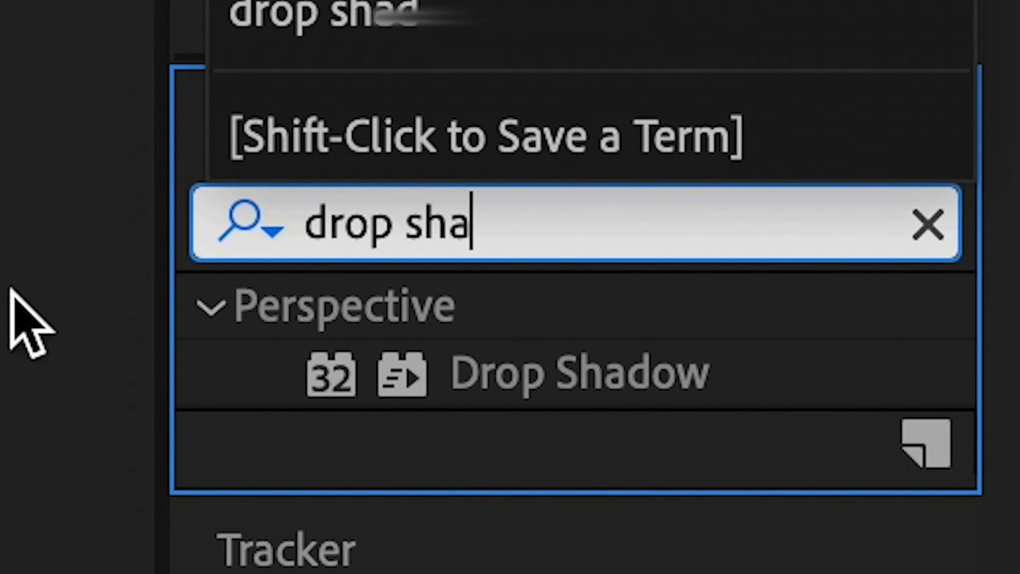
drag(515, 374, 550, 421)
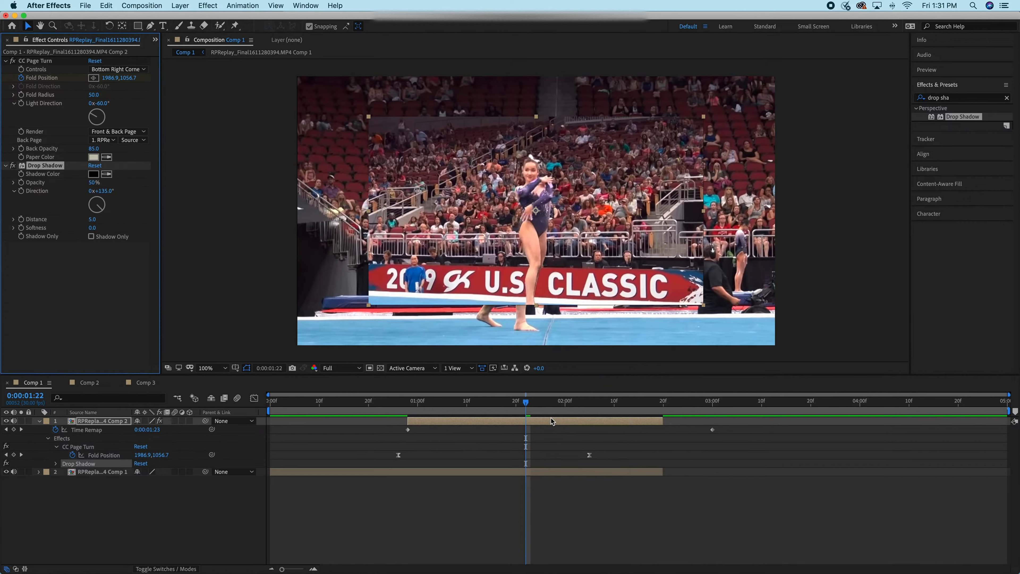
click(91, 221)
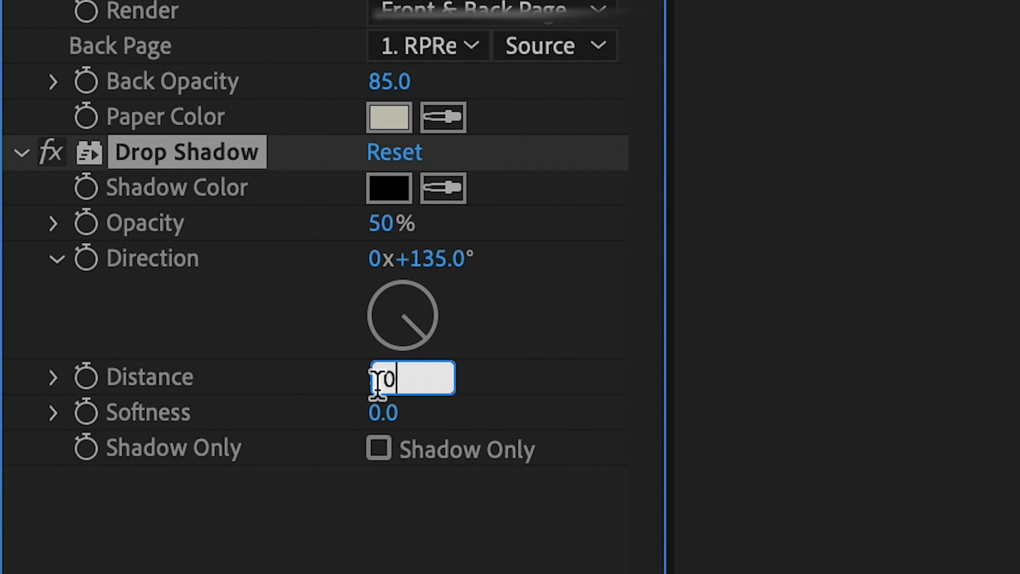
text(0)
key(Return)
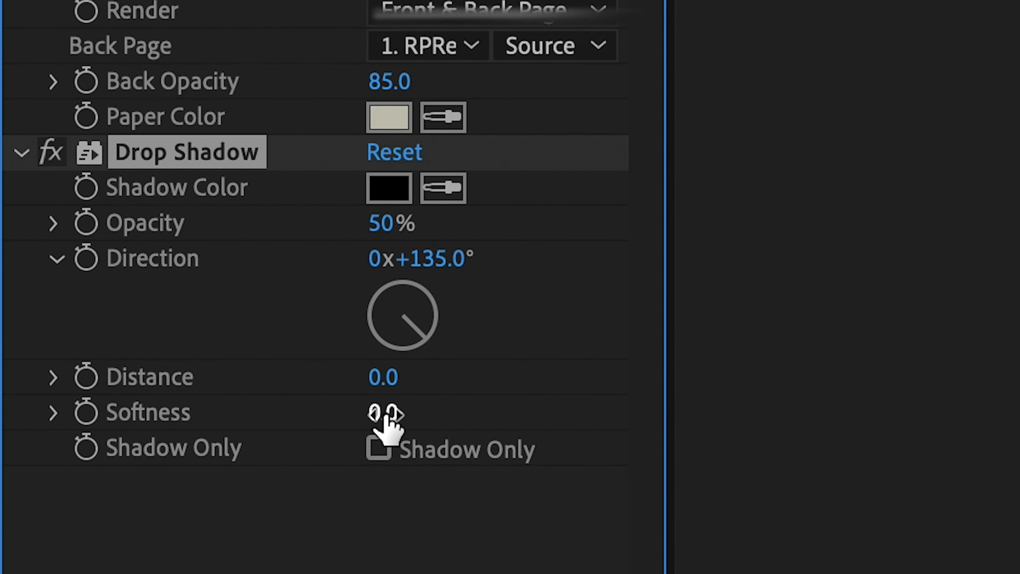
click(385, 414)
text(250)
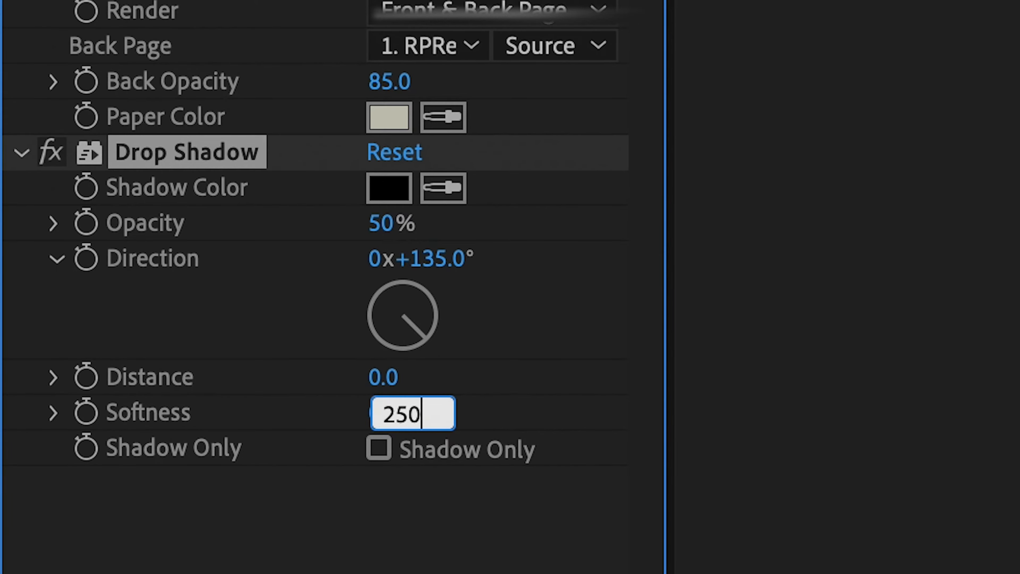
key(Return)
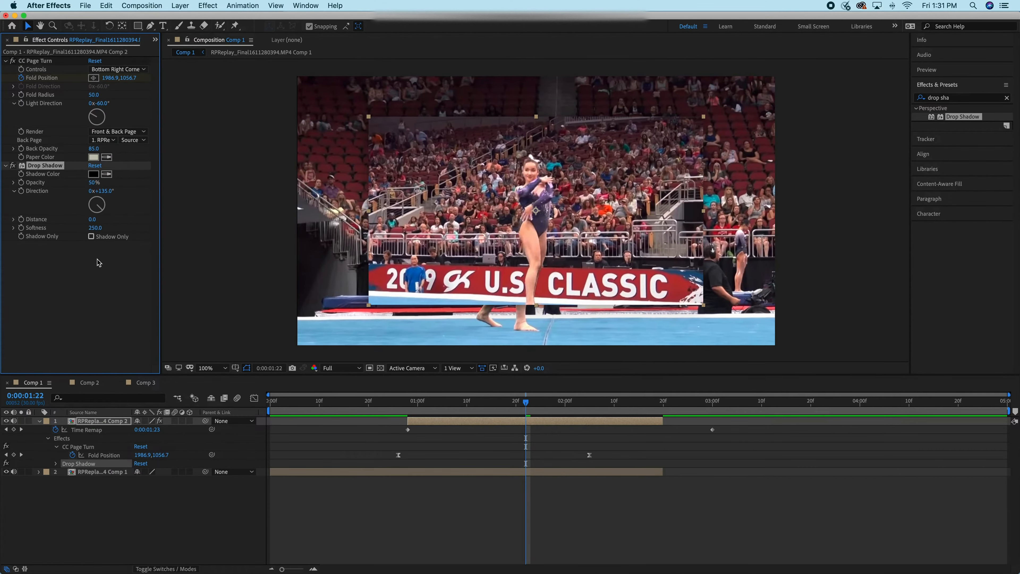
- Preview the page turn with its drop shadow from near the start of the composition
drag(530, 420, 277, 450)
key(space)
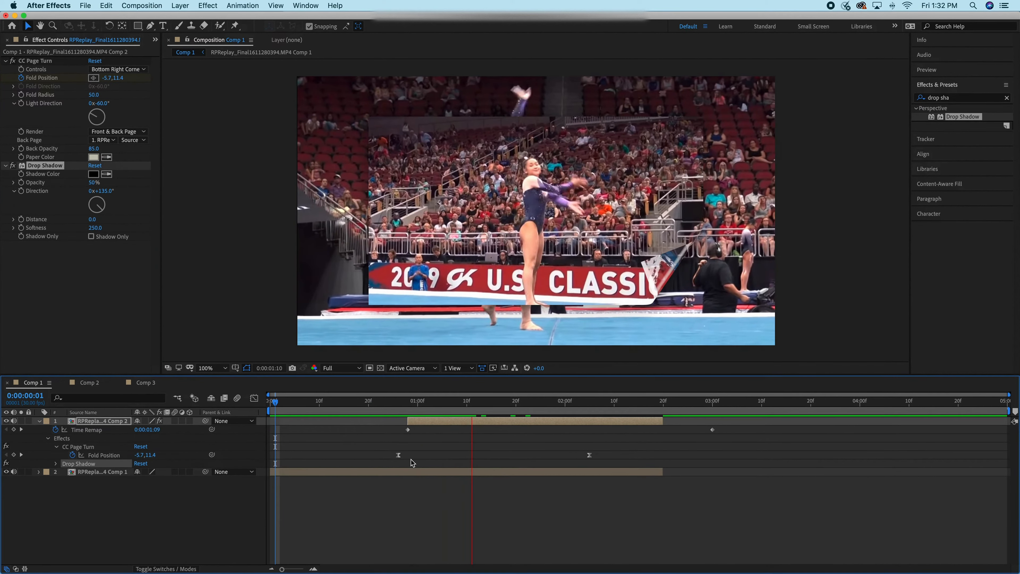
key(space)
- Apply the S_Glow effect to the Comp 2 layer and keyframe its Brightness at 2 at 0:00:00:28
drag(510, 405, 414, 421)
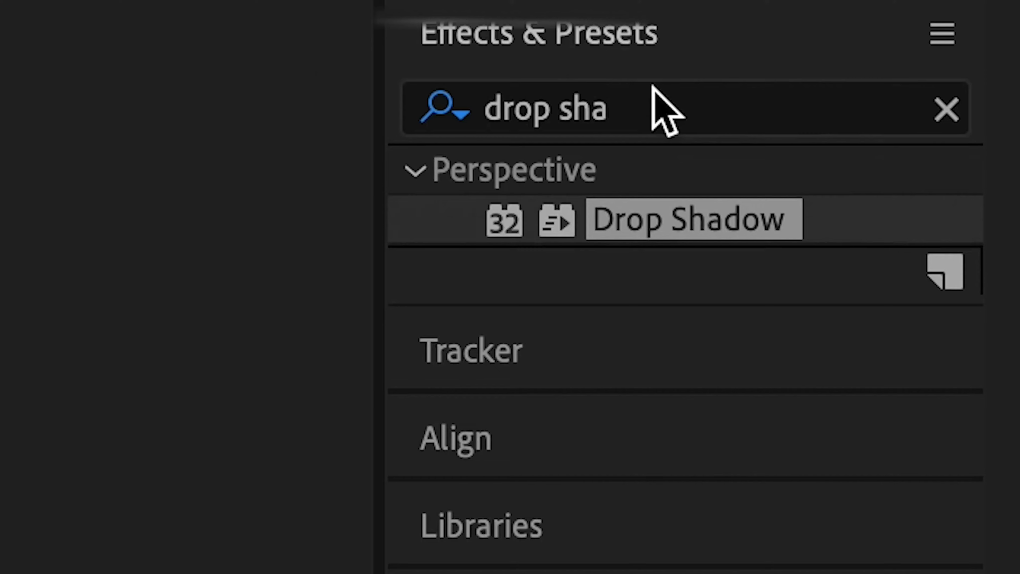
click(958, 97)
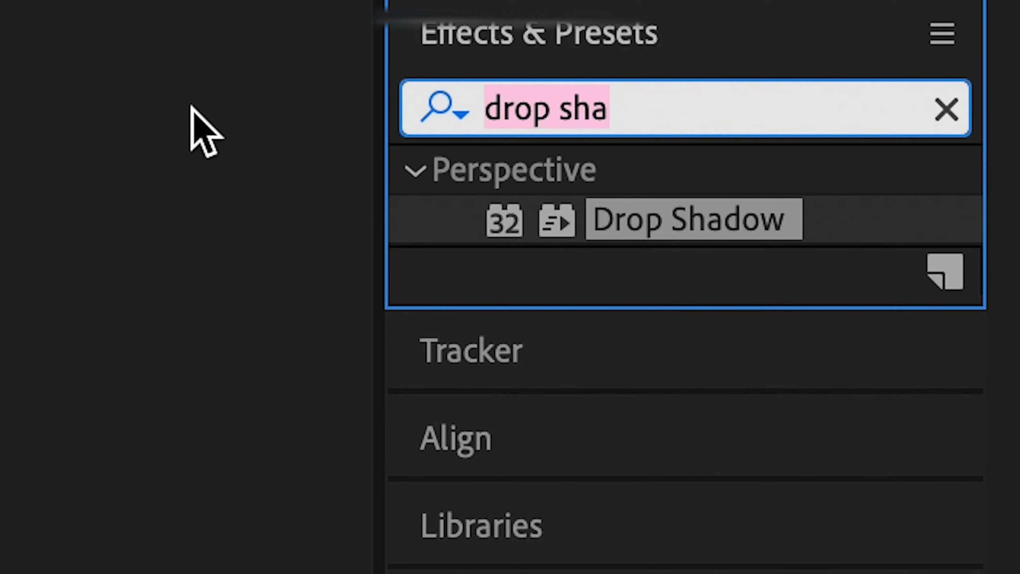
text(glow)
drag(660, 474, 419, 421)
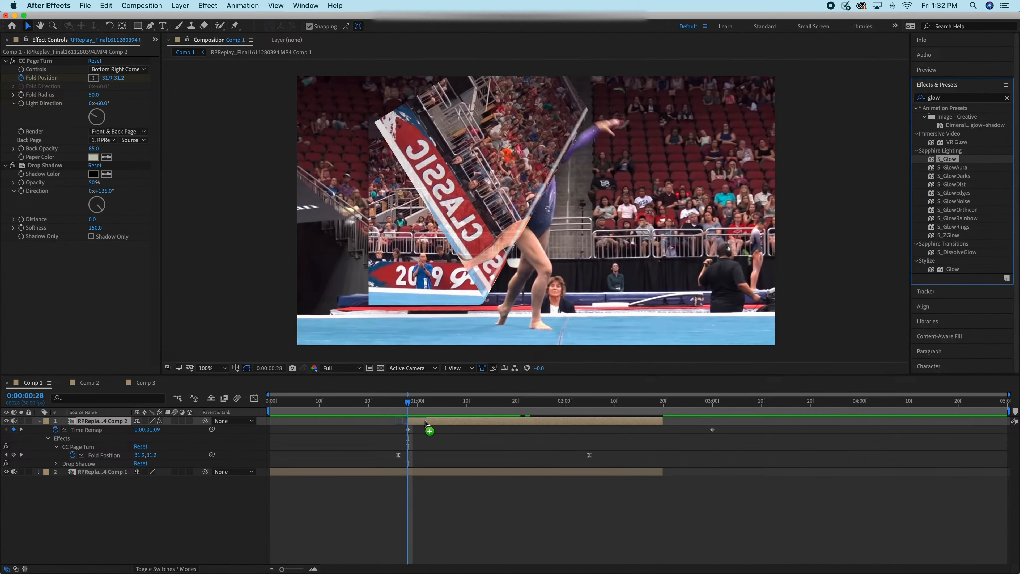
drag(427, 424, 466, 420)
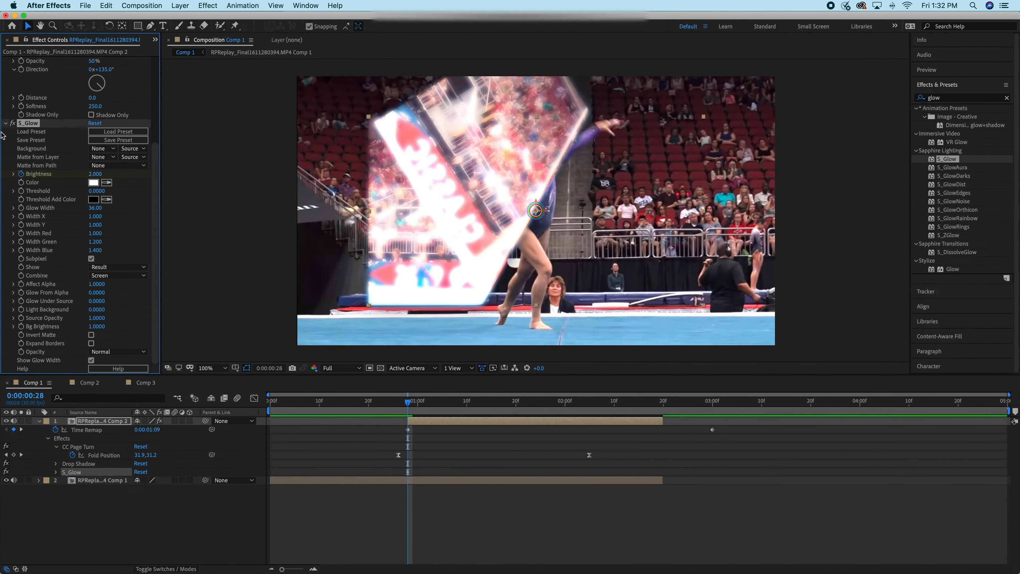
- Set a second S_Glow Brightness keyframe of 0 at 0:00:01:22
key(space)
key(space)
drag(471, 402, 529, 410)
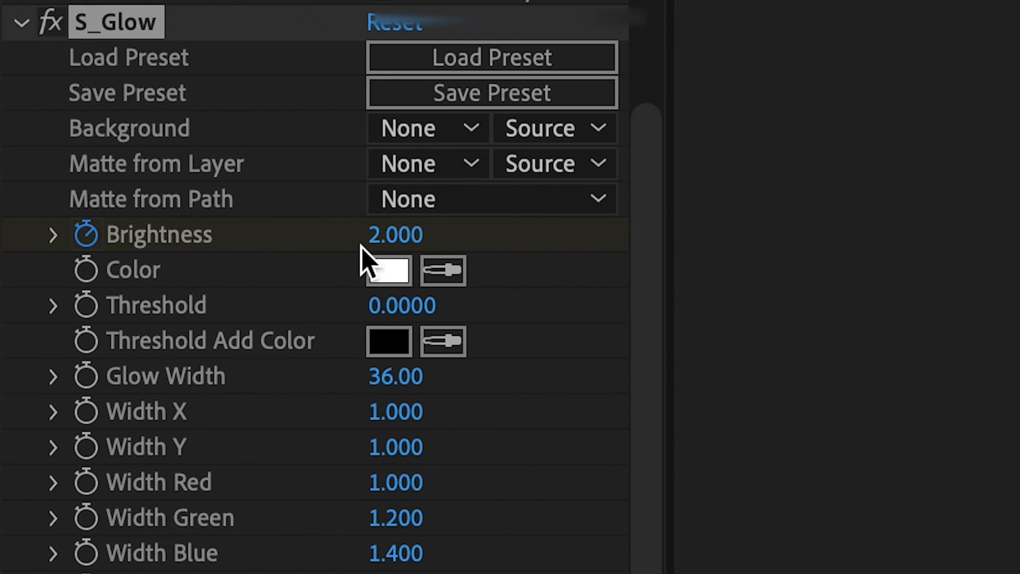
click(93, 174)
key(Return)
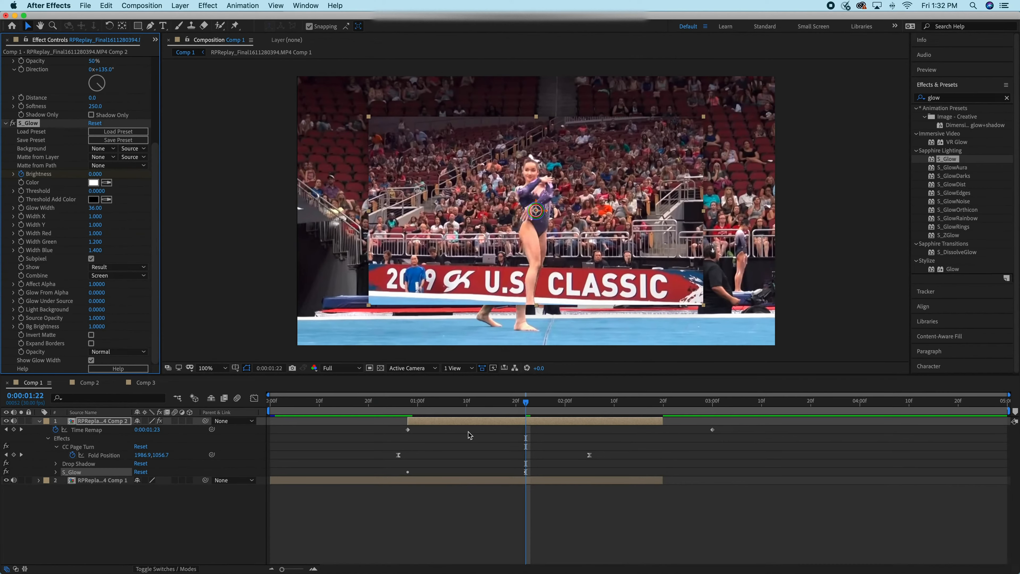
- Preview the fading glow on the page turn from just before the Comp 2 layer begins
drag(529, 410, 389, 441)
key(space)
key(space)
drag(453, 405, 405, 440)
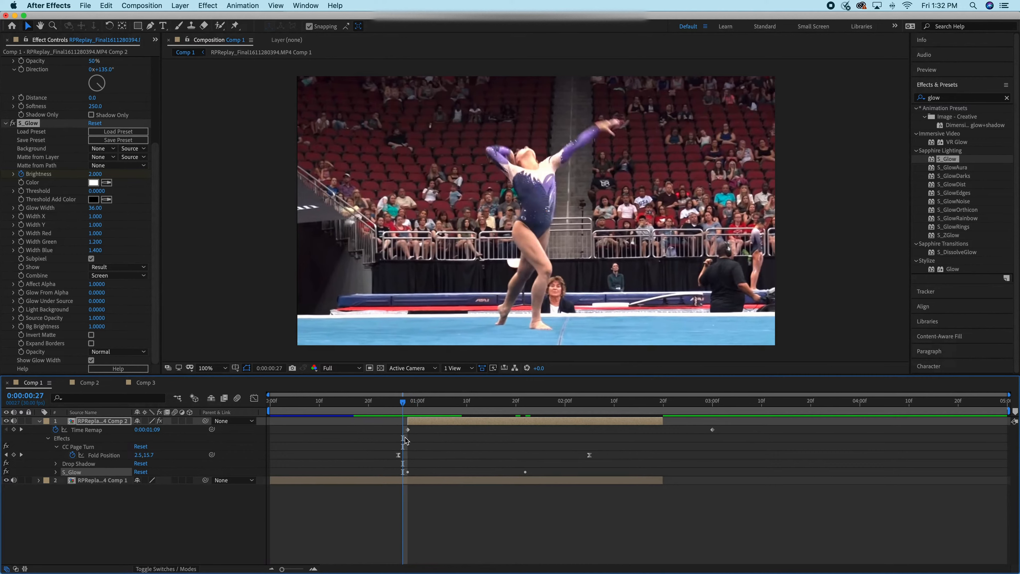
key(space)
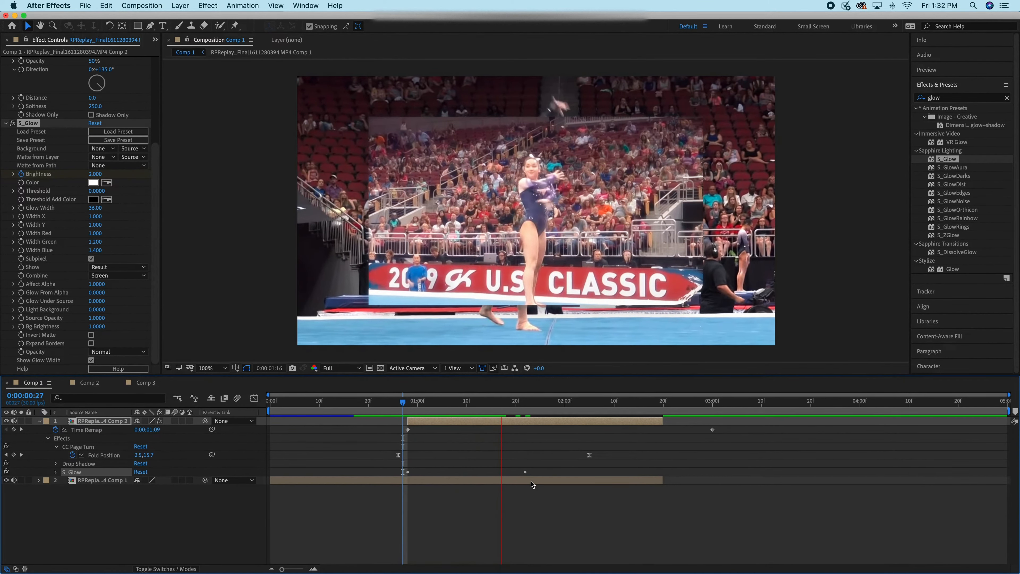
key(space)
- Reveal the Comp 2 layer's modified properties and move the second Brightness keyframe to 0:00:01:18
key(u)
key(u)
drag(526, 499, 507, 501)
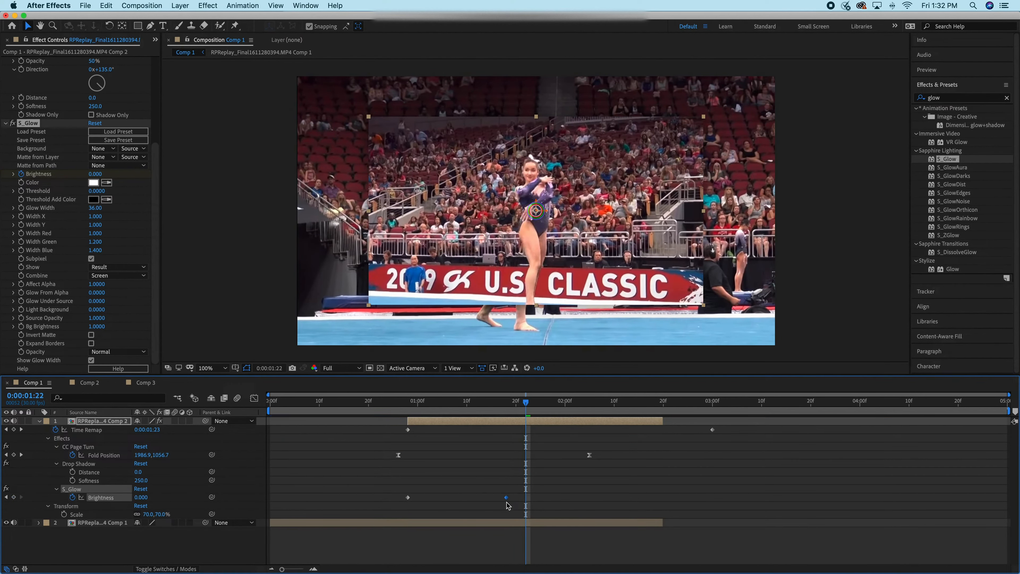
- Set the first S_Glow Brightness keyframe at 0:00:00:28 to 1
drag(525, 403, 408, 485)
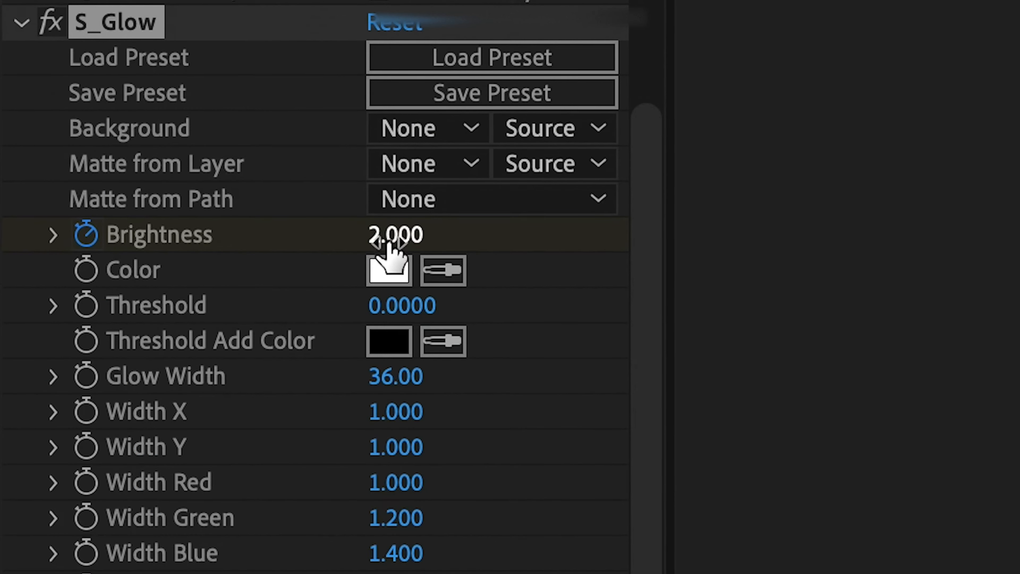
click(388, 241)
text(1)
key(Return)
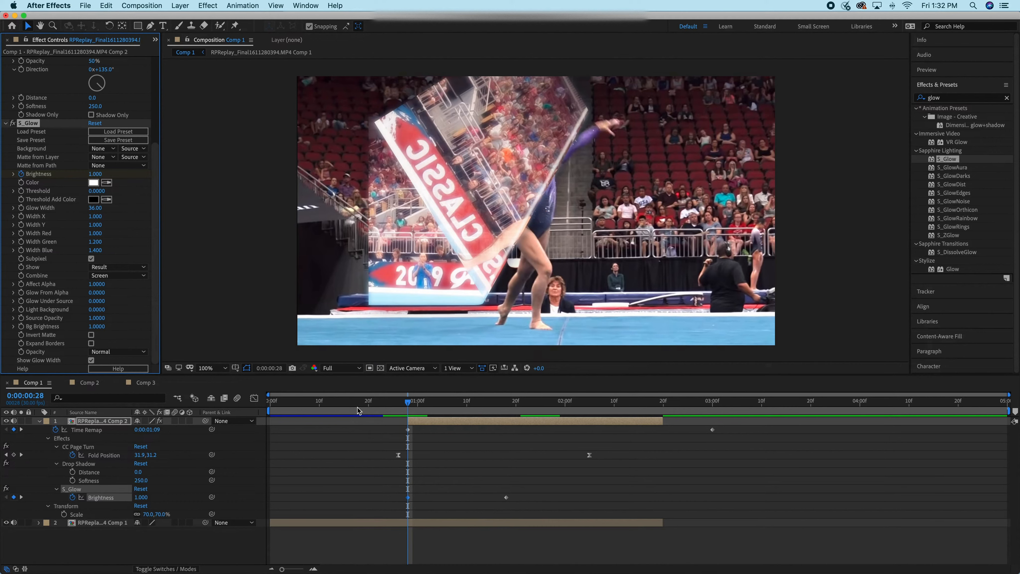
- Preview the softened glow, collapse the Comp 2 layer's properties, and replay the transition from 0:00:00:27
key(space)
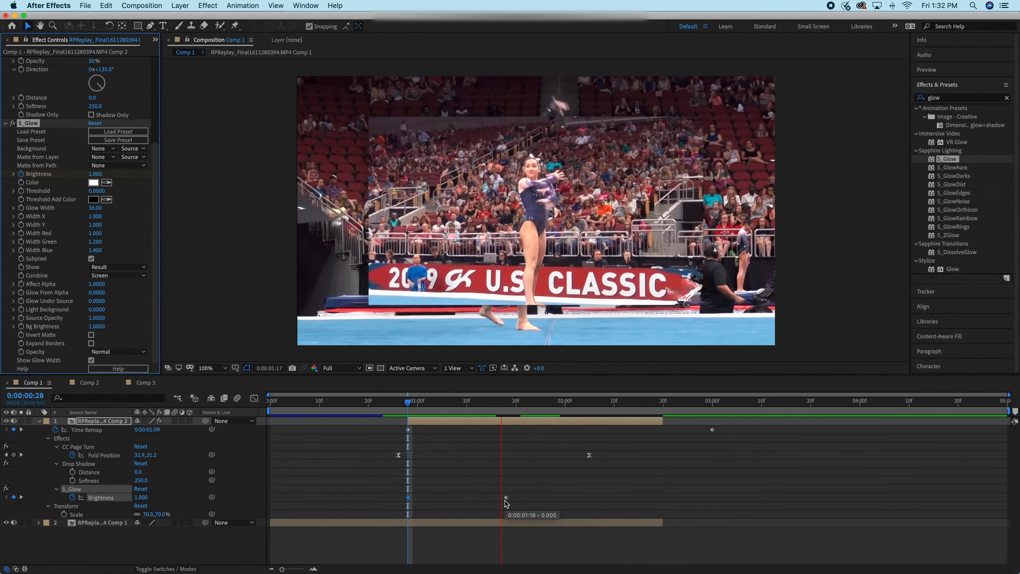
key(space)
key(u)
drag(561, 402, 404, 417)
key(space)
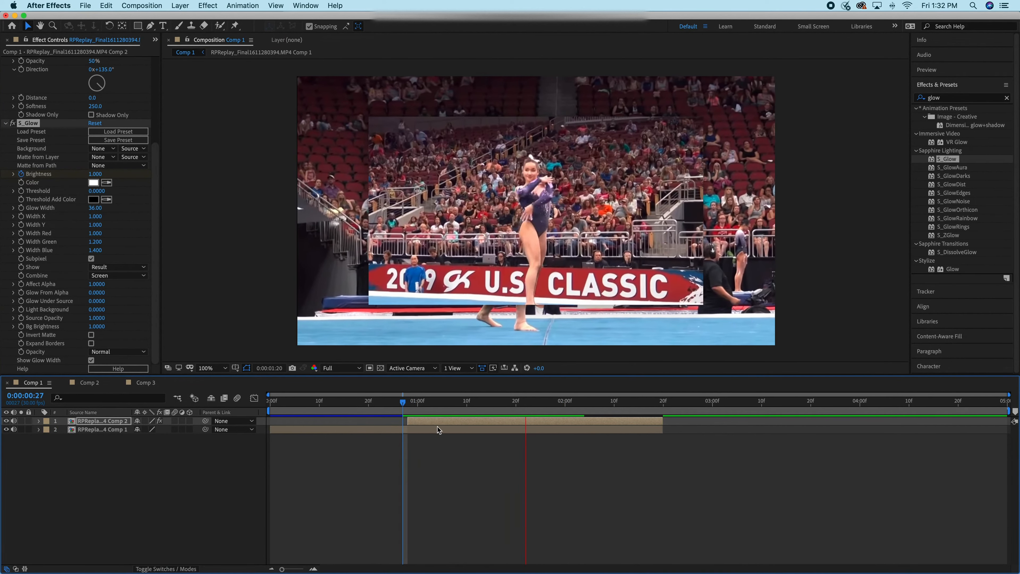
key(space)
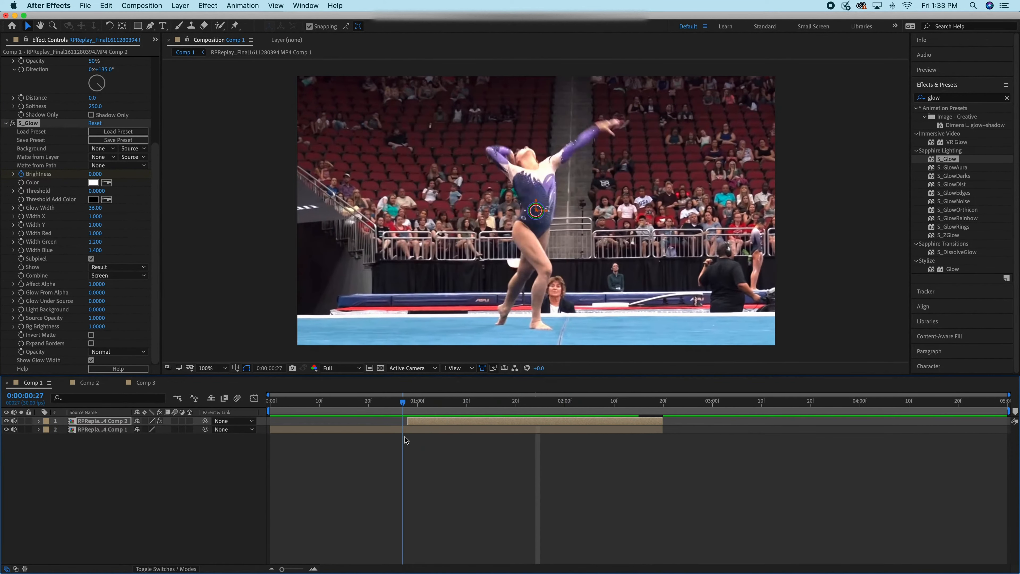
- Reveal the Comp 2 layer's Scale and keyframe it at 0:00:00:28 and 0:00:02:06
key(Page_Down)
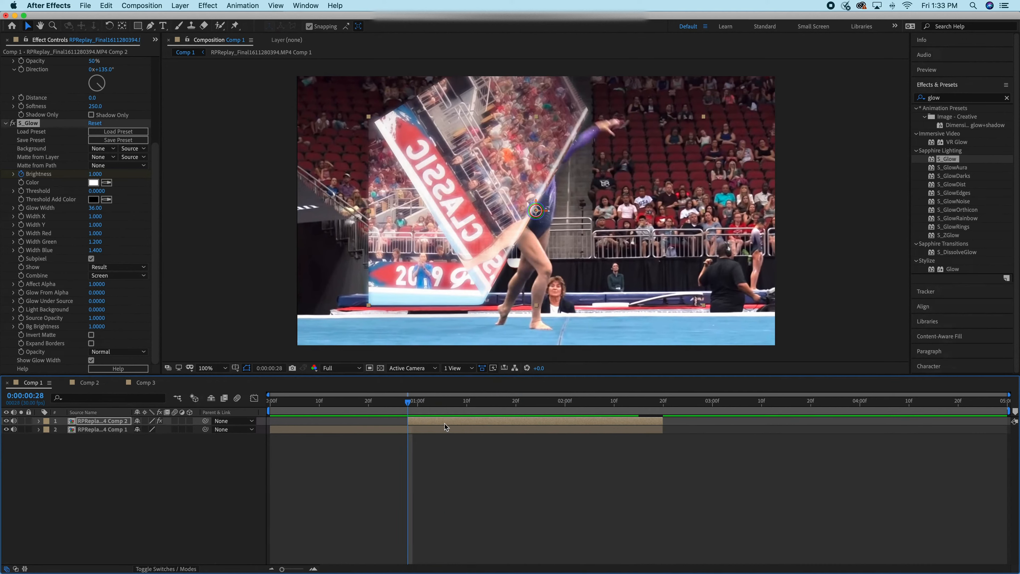
key(s)
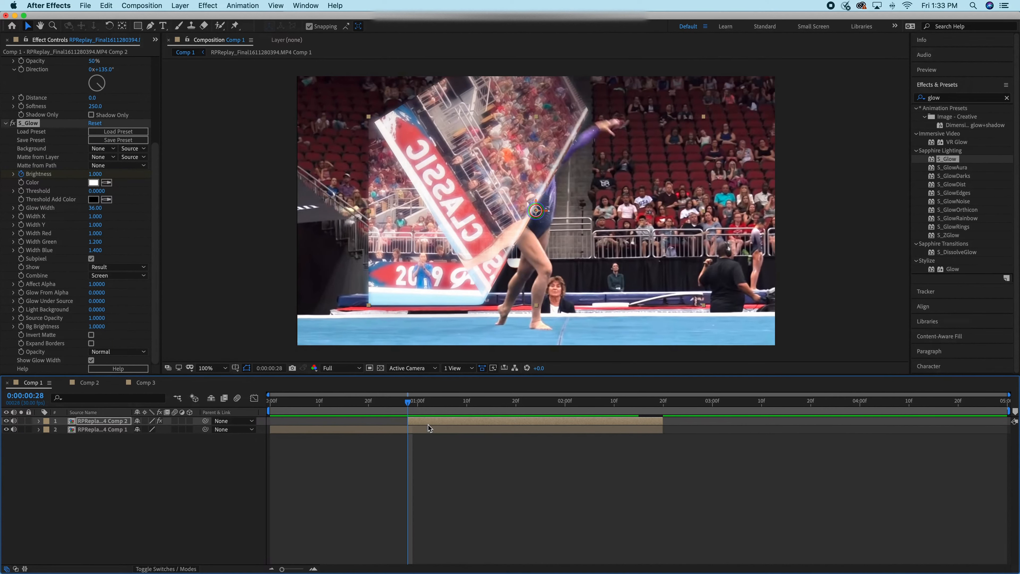
key(s)
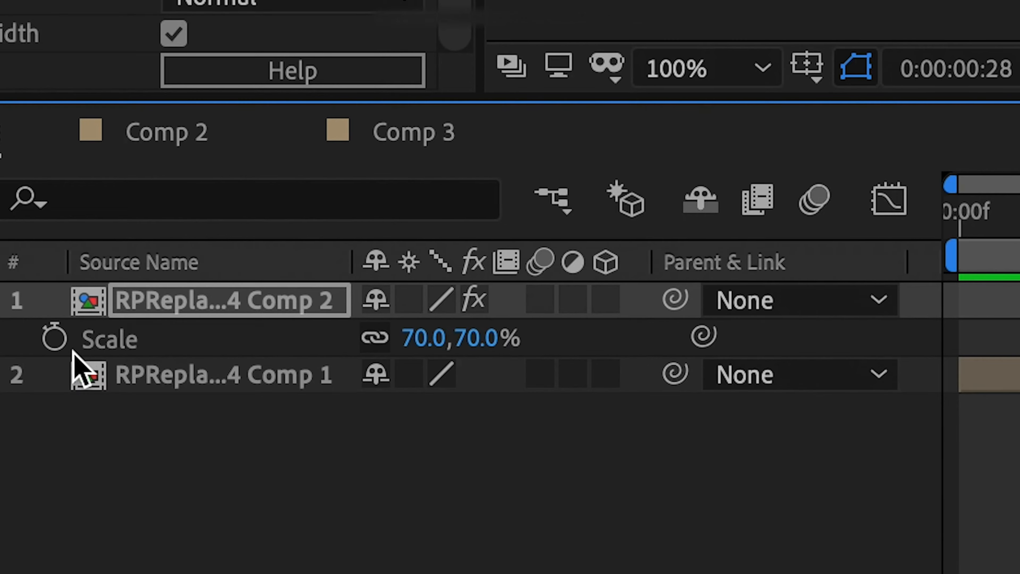
click(53, 338)
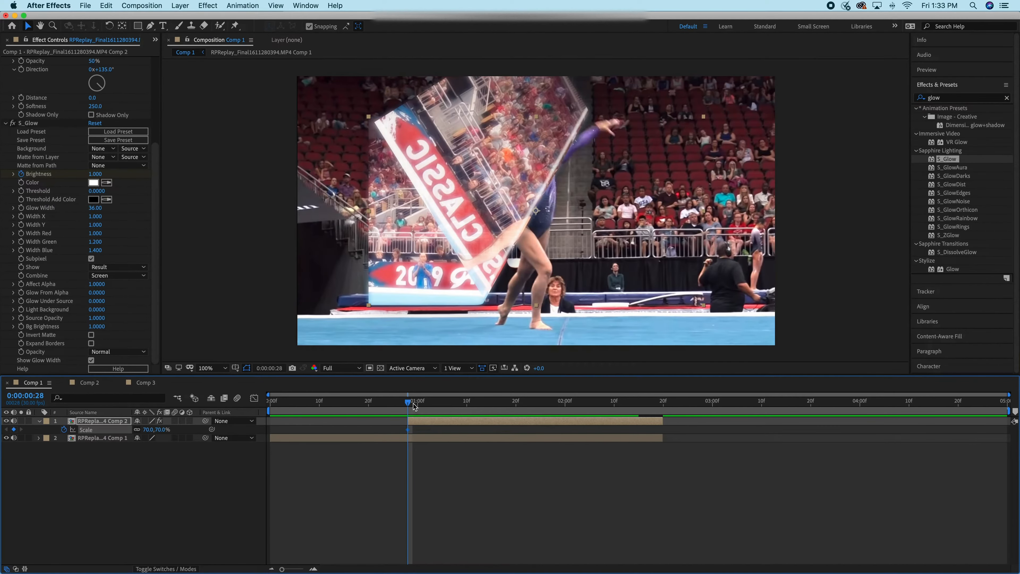
drag(410, 402, 598, 430)
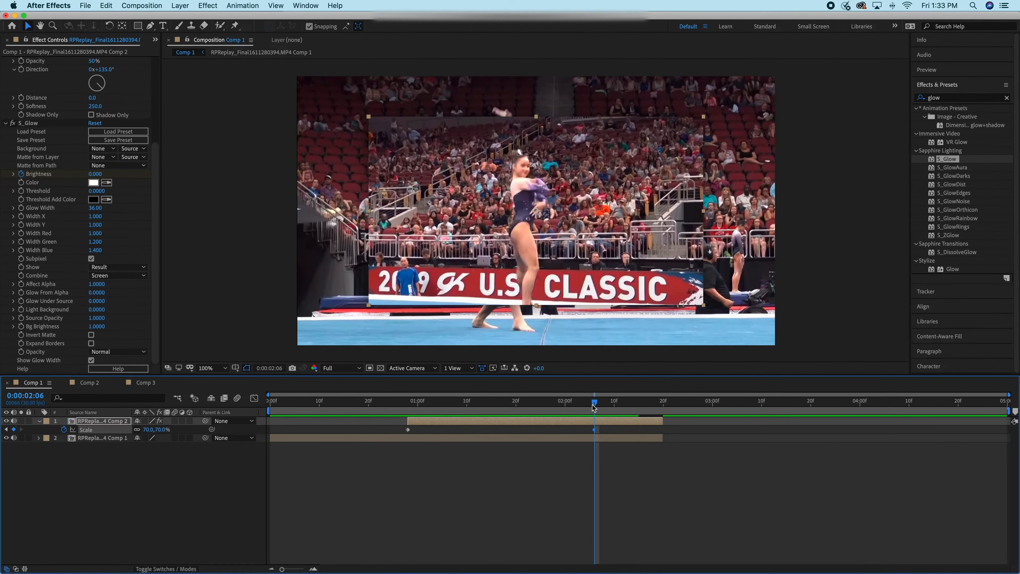
- Set the first Scale keyframe at 0:00:00:28 to 180%
drag(596, 407, 408, 430)
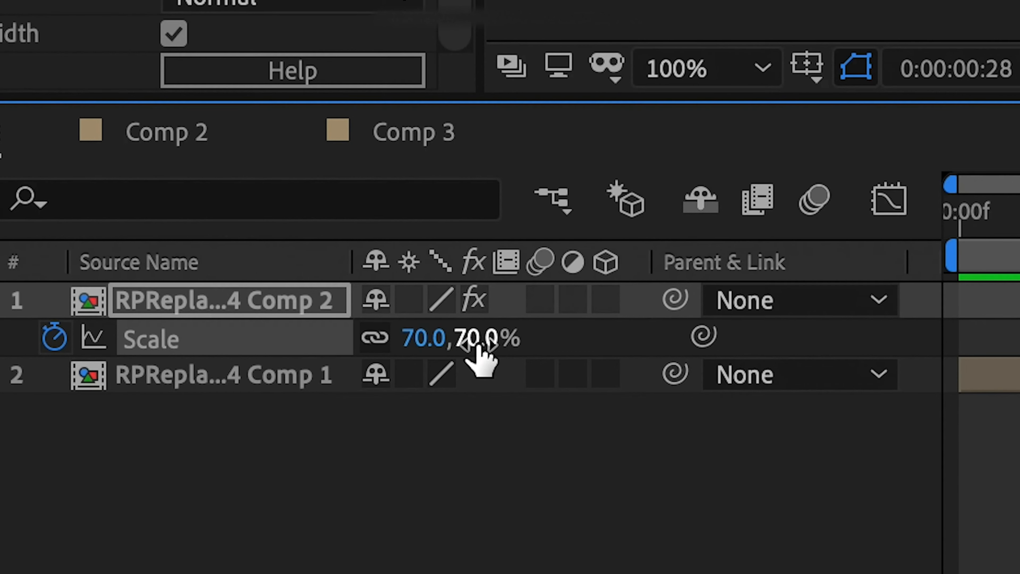
drag(162, 430, 177, 431)
drag(553, 350, 726, 350)
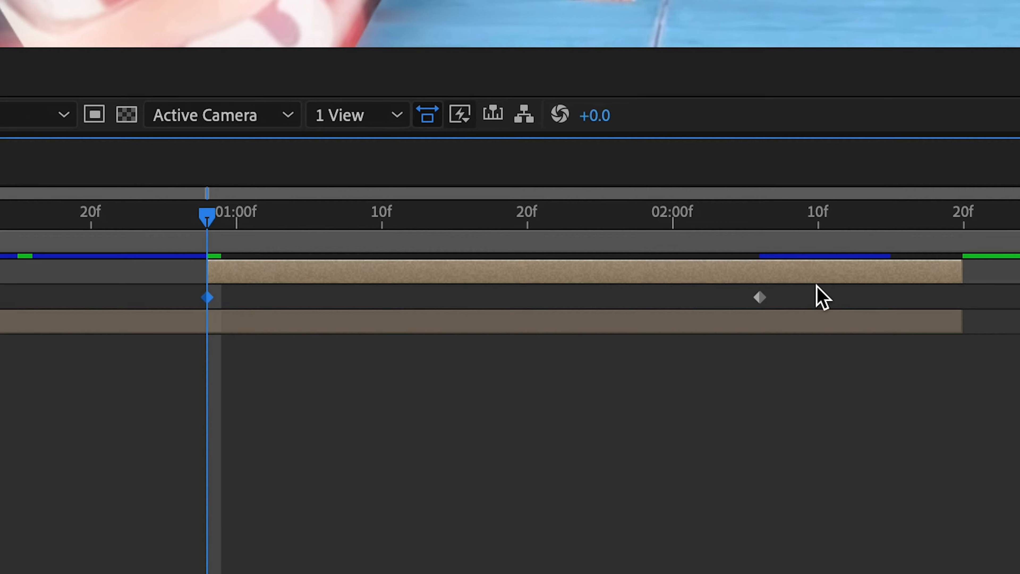
- Apply Easy Ease to both Scale keyframes
drag(611, 426, 406, 434)
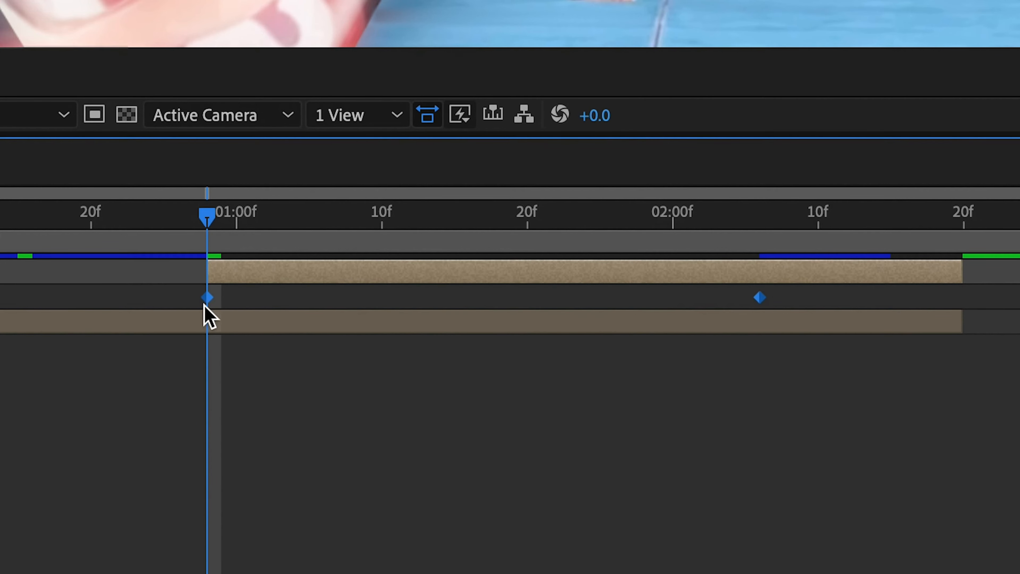
right_click(407, 429)
mouse_move(337, 474)
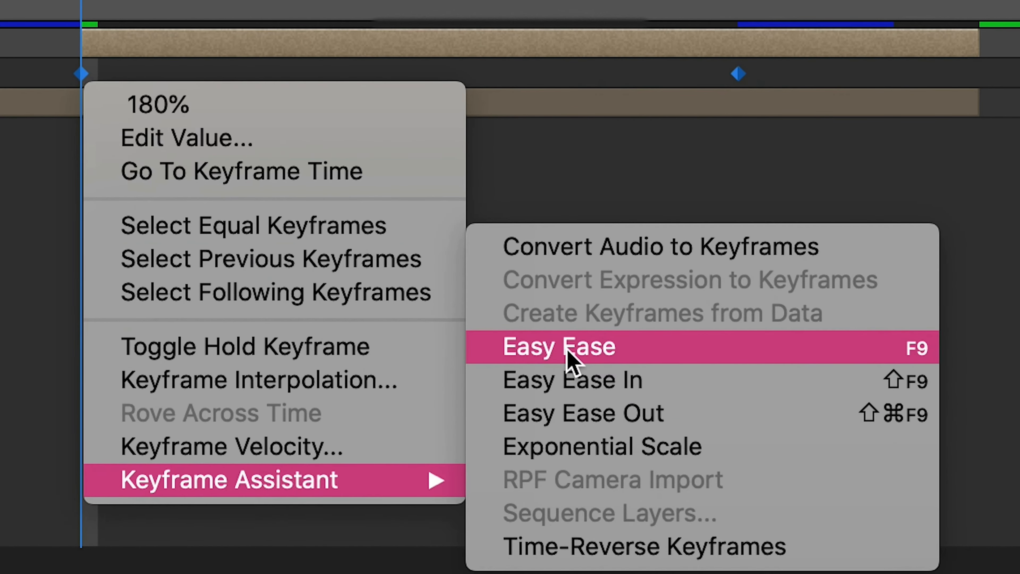
click(507, 348)
- Shape the Scale value graph in the Graph Editor to drop steeply after the first keyframe and flatten gradually toward the second
click(0, 213)
click(739, 543)
click(579, 544)
click(741, 547)
drag(48, 565, 29, 565)
click(424, 248)
drag(666, 249, 429, 488)
key(space)
drag(908, 500, 478, 488)
- Preview the eased scale animation repeatedly from a few frames before the Comp 2 layer begins
key(space)
drag(731, 196, 367, 196)
key(space)
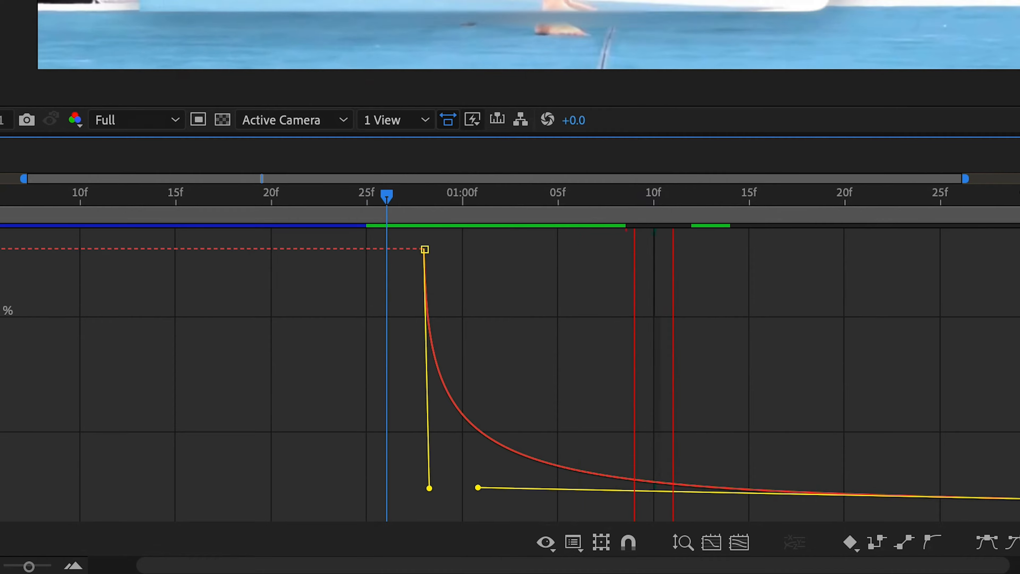
drag(386, 196, 348, 239)
key(space)
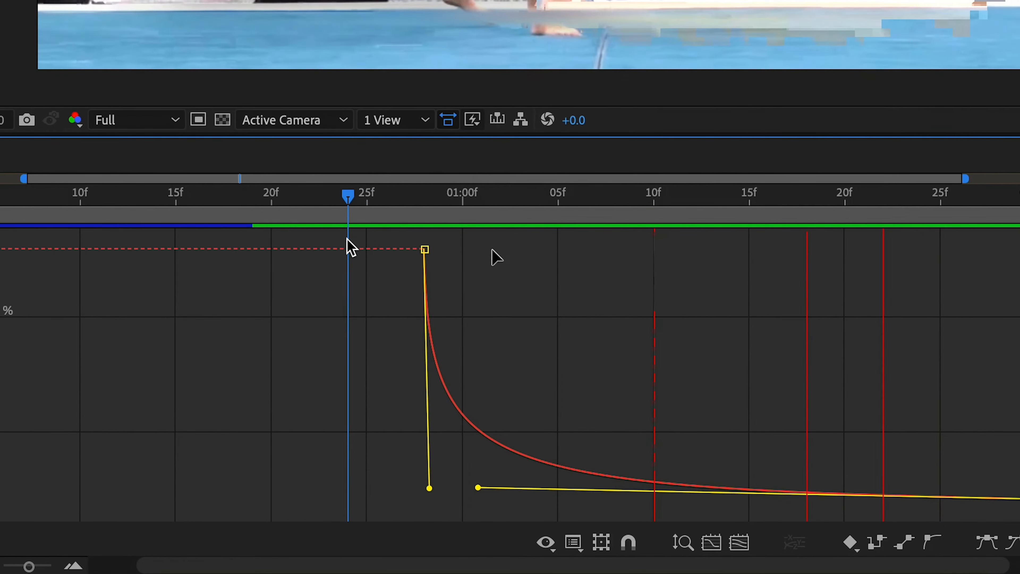
drag(348, 196, 2, 196)
key(space)
scroll(264, 298, down, 2)
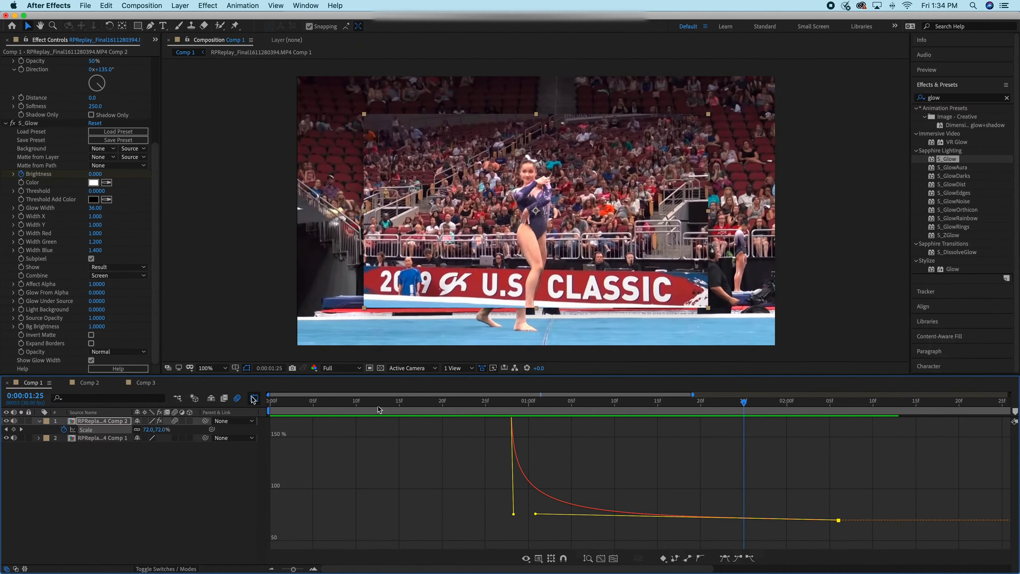
- Close the Graph Editor, then replay the page-turn transition from the start of the timeline
click(254, 397)
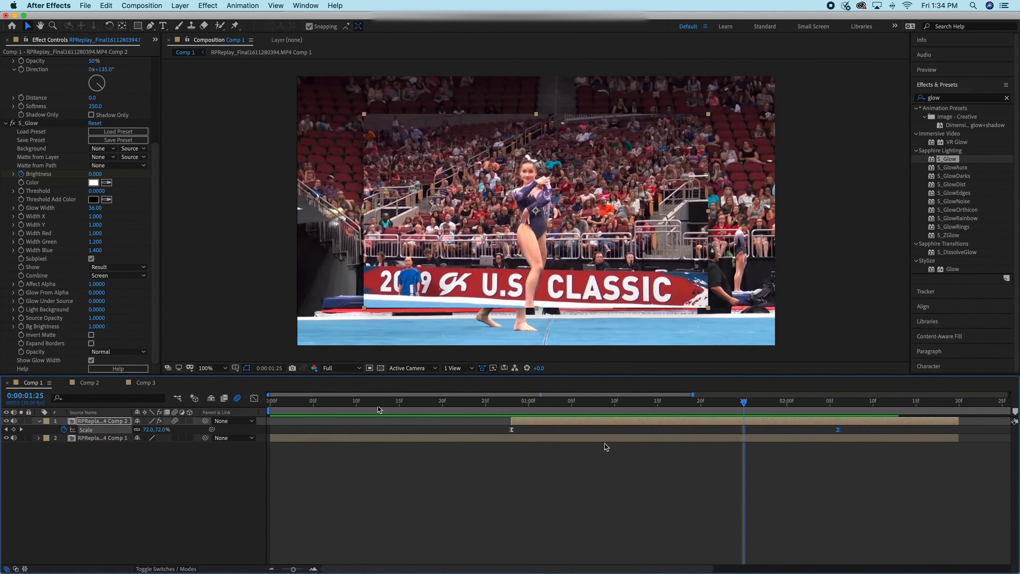
key(u)
key(u)
drag(743, 403, 231, 436)
key(space)
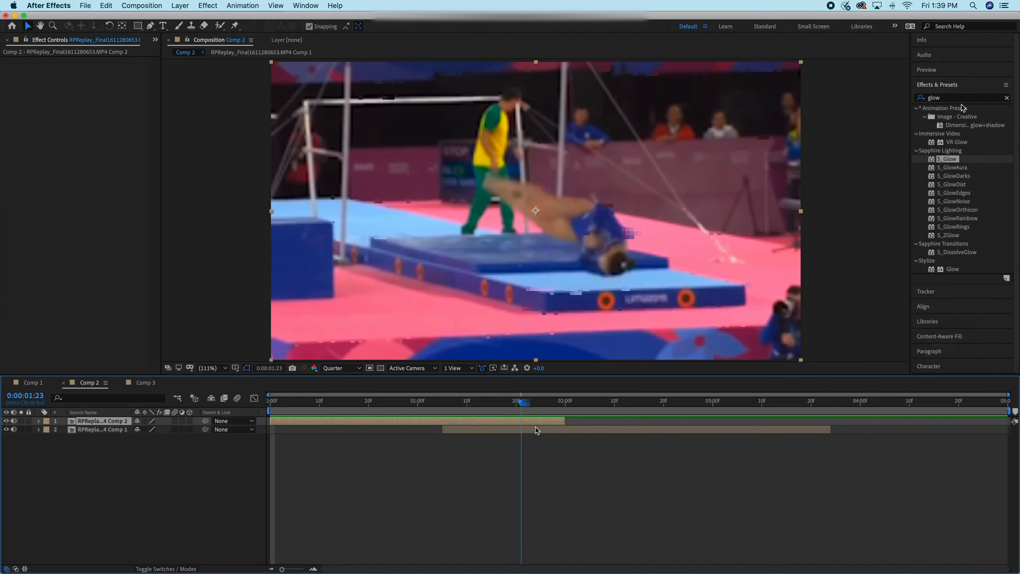
- Search the effects for "cc page" and apply CC Page Turn to the top clip in the Comp 2 composition
click(945, 98)
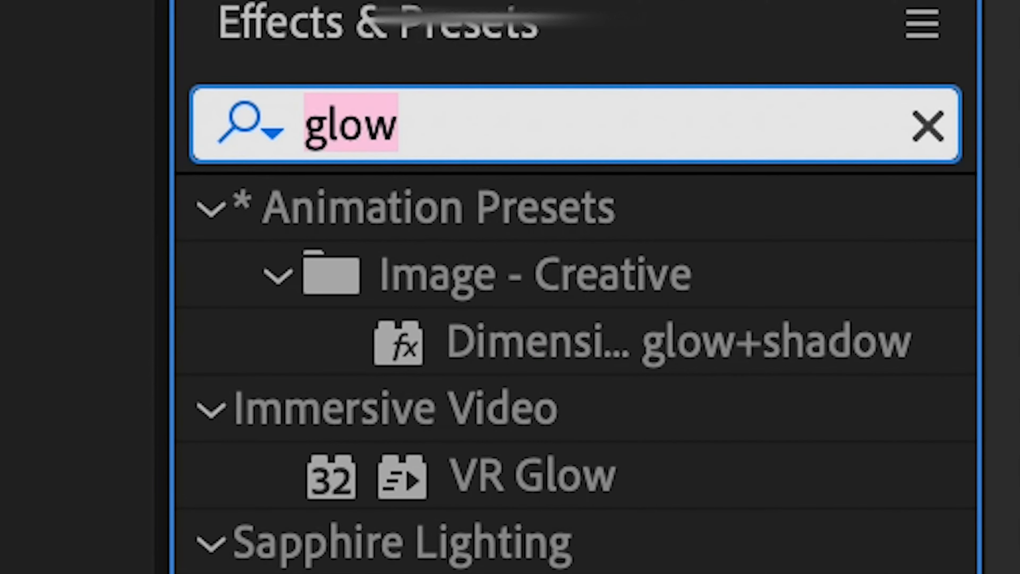
text(cc )
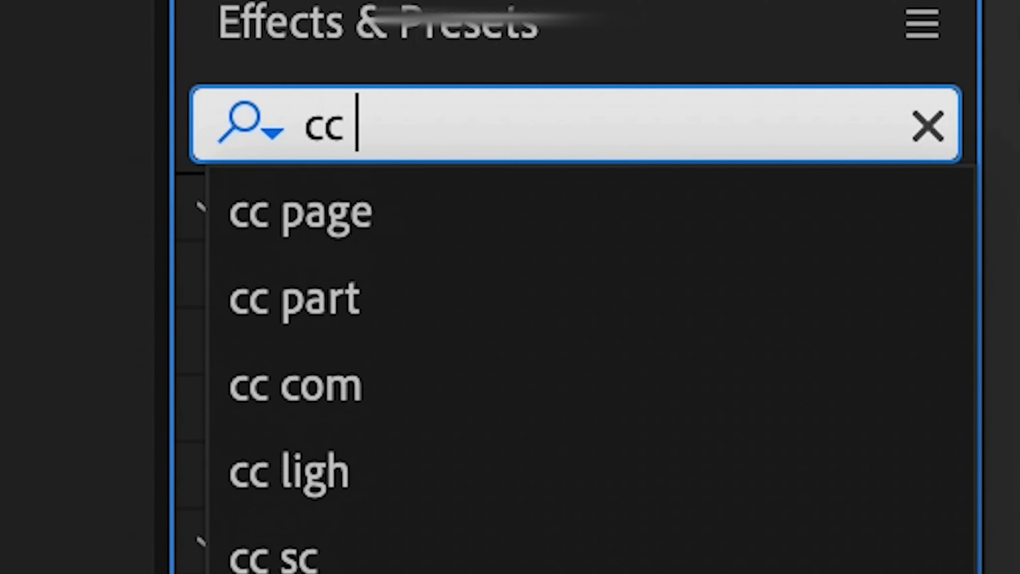
text(pa)
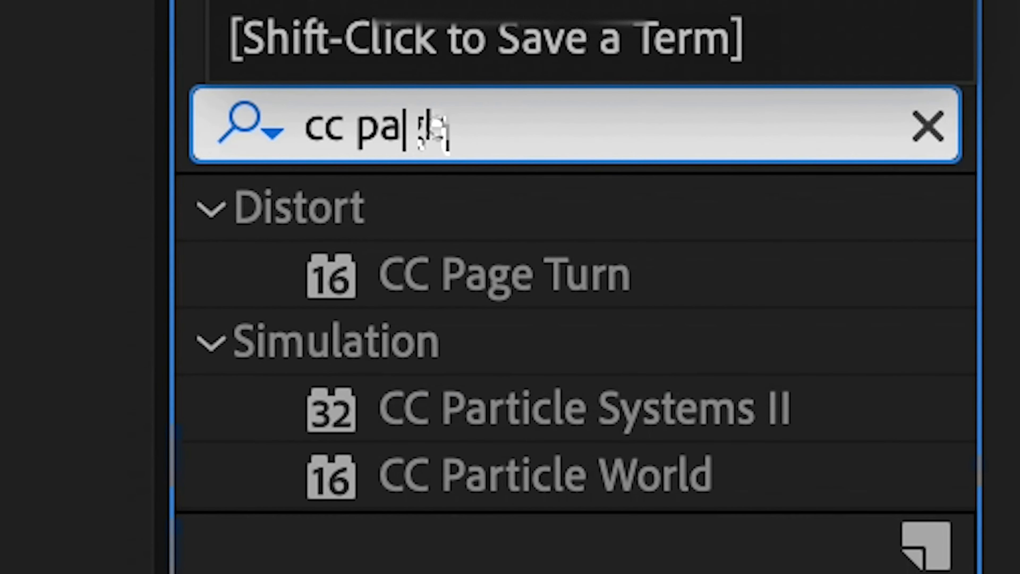
text(ge)
drag(504, 276, 442, 407)
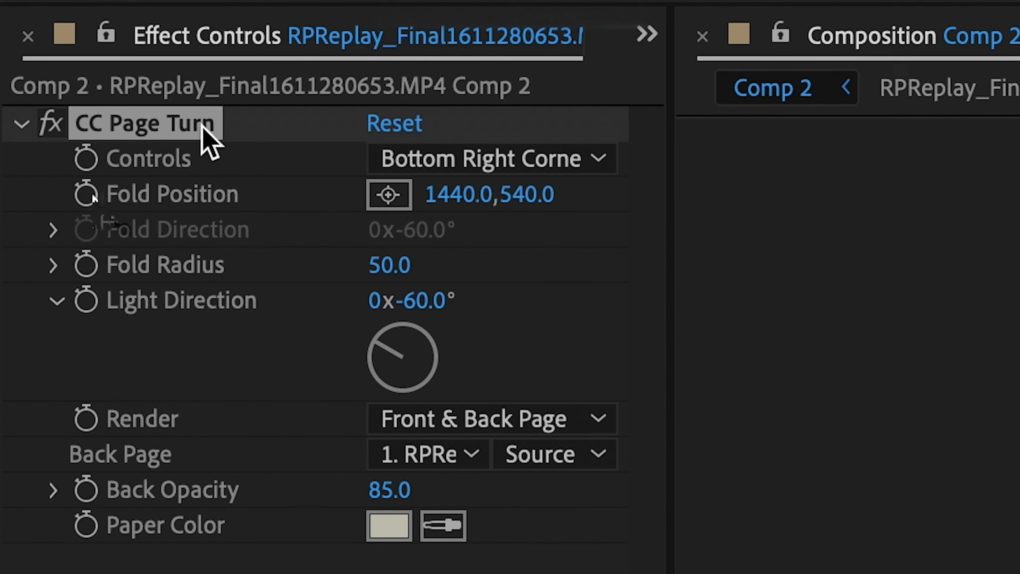
- Keyframe CC Page Turn's Fold Position at 0:00:01:05 and 0:00:02:00 and reveal the layer's keyframes
click(93, 196)
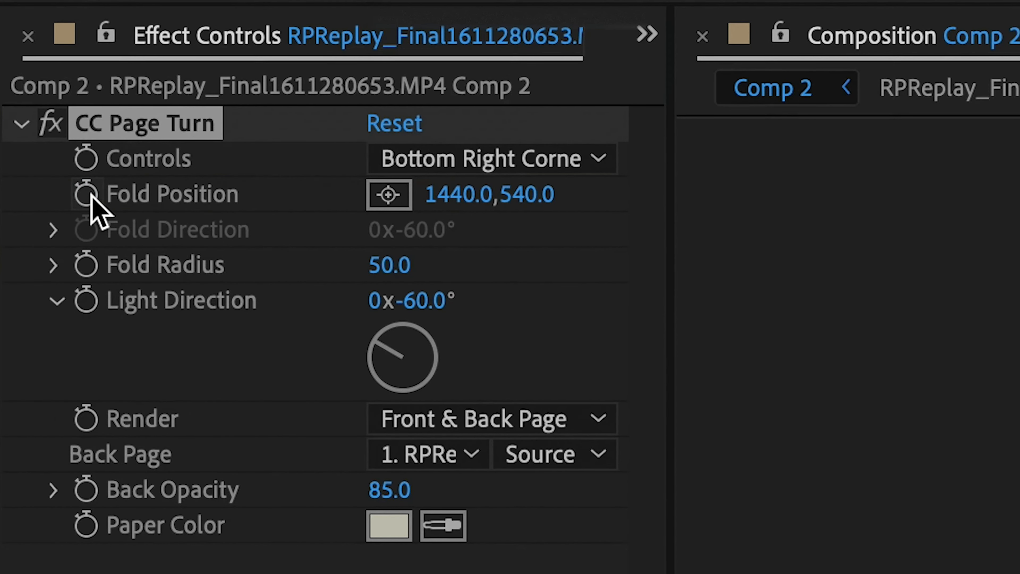
click(93, 196)
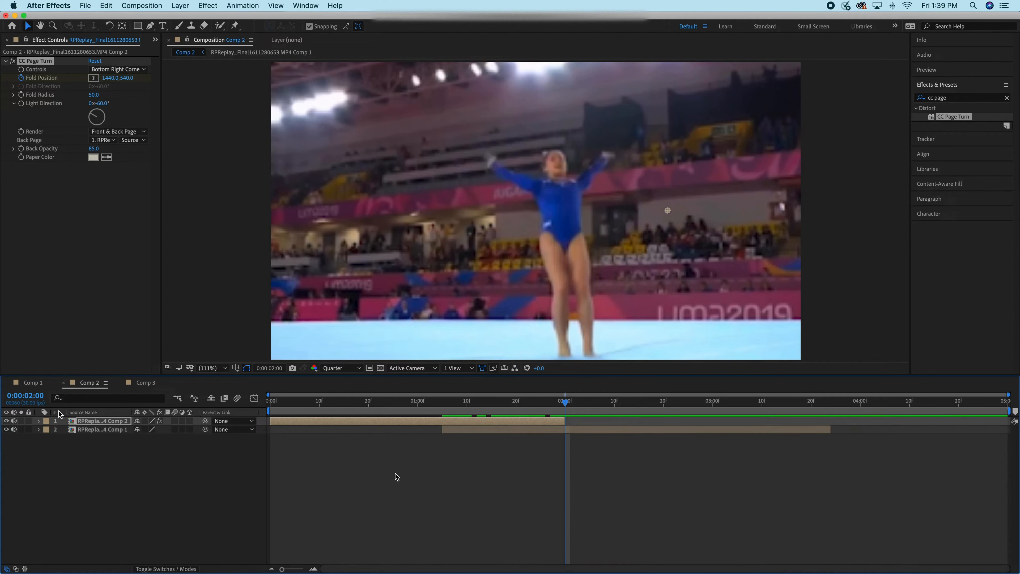
key(u)
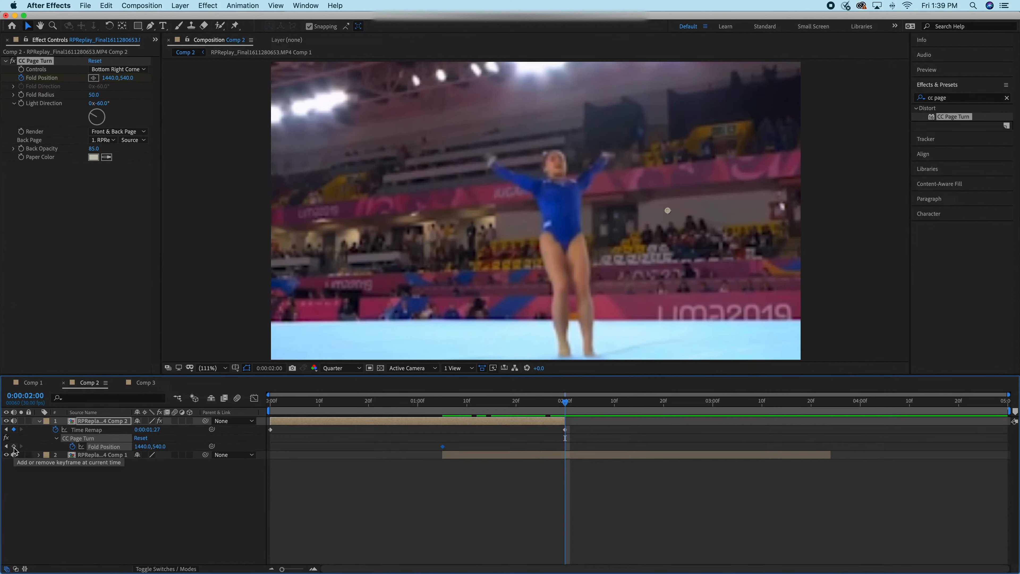
- Move the fold point at 0:00:01:05 beyond the frame's lower-right corner to about 1958, 1094, and preview the turn
drag(563, 404, 442, 445)
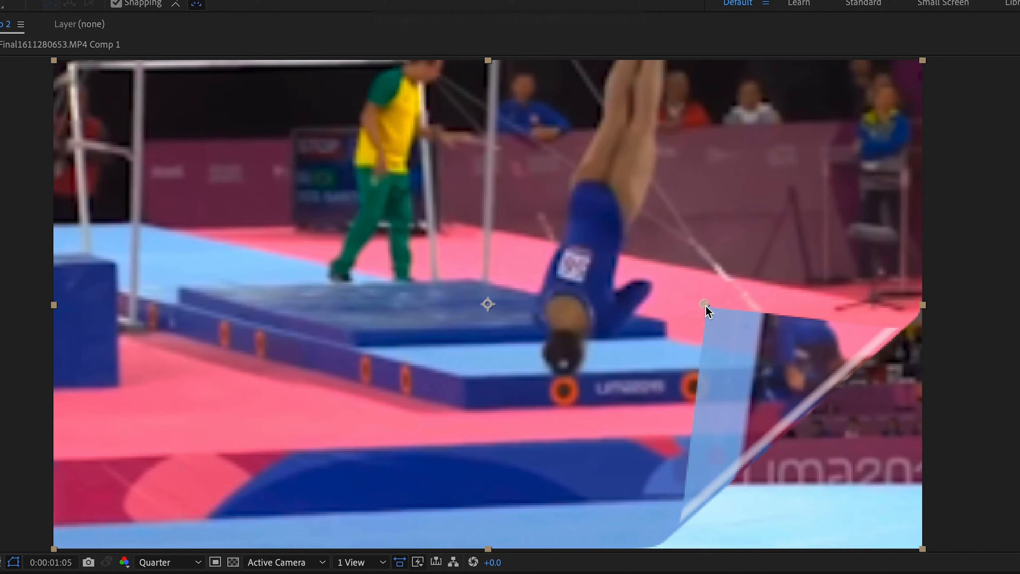
drag(706, 306, 939, 565)
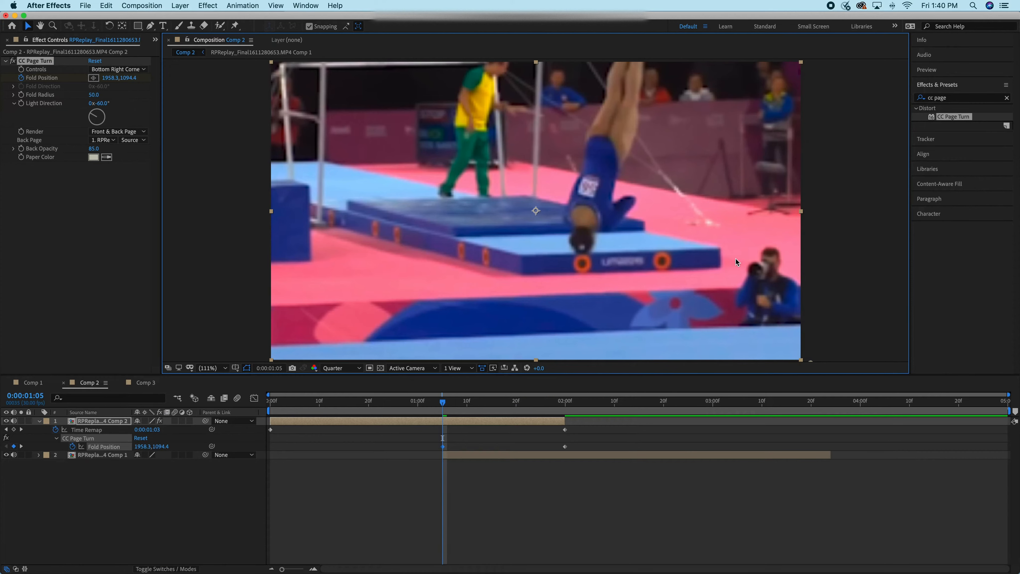
key(space)
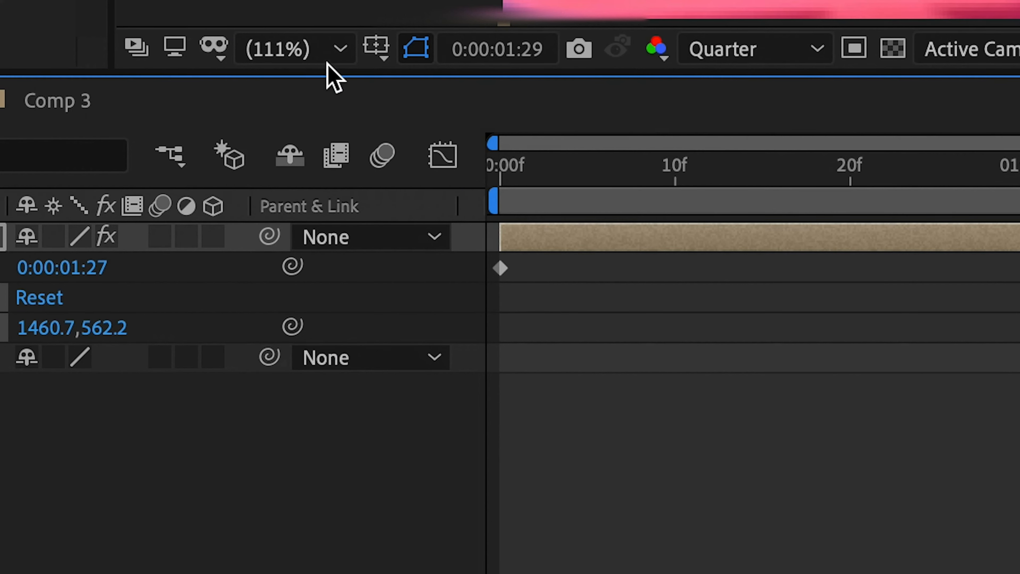
- Set the composition view to 50% and move the ending Fold Position keyframe to 0:00:01:29
click(305, 60)
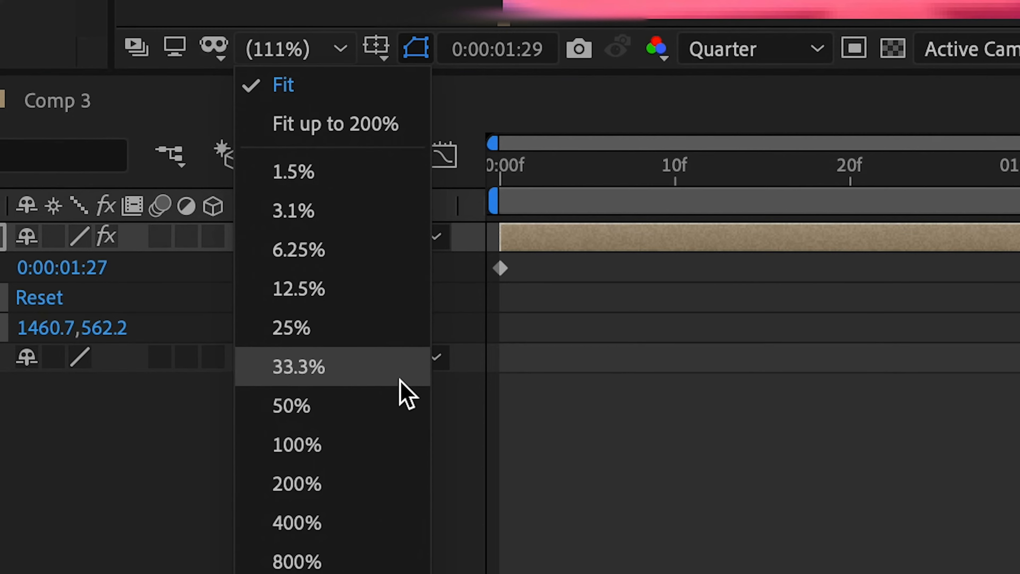
click(381, 413)
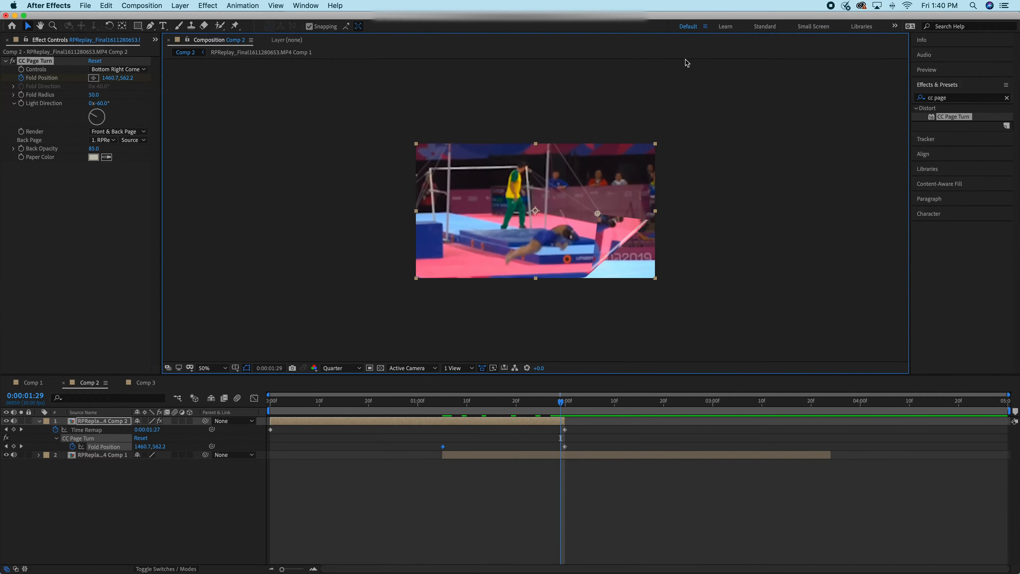
drag(564, 447, 561, 447)
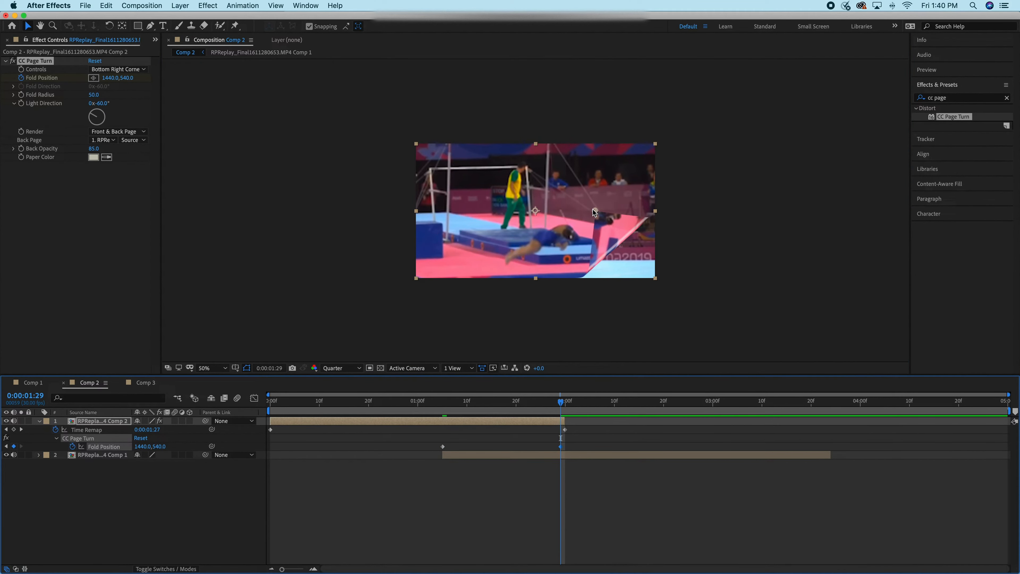
- Move the ending fold point far beyond the frame's upper-left corner to -2140, -1120, and set the composition view to 33.3%
drag(595, 212, 323, 75)
drag(255, 46, 164, 10)
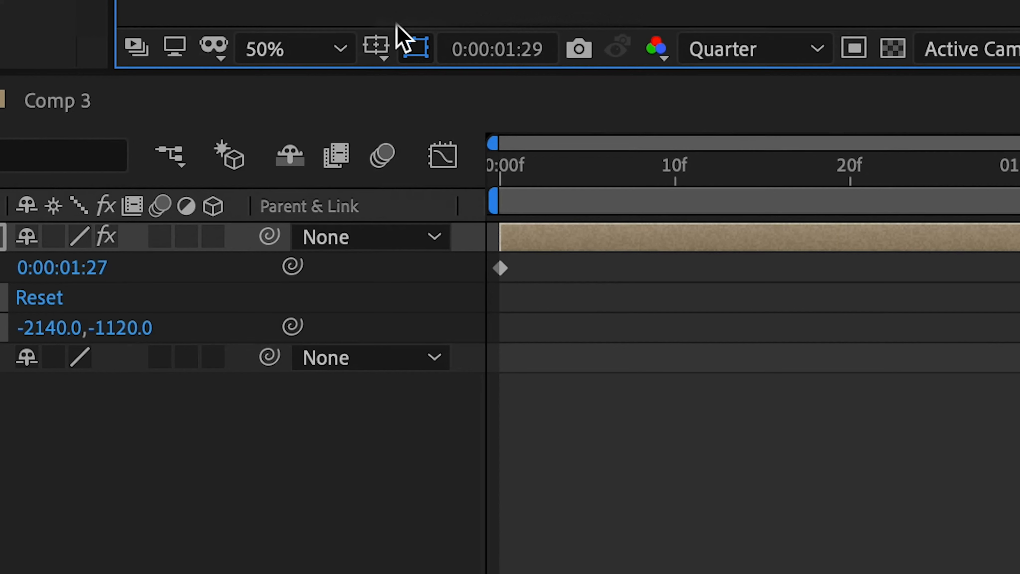
click(226, 368)
click(312, 368)
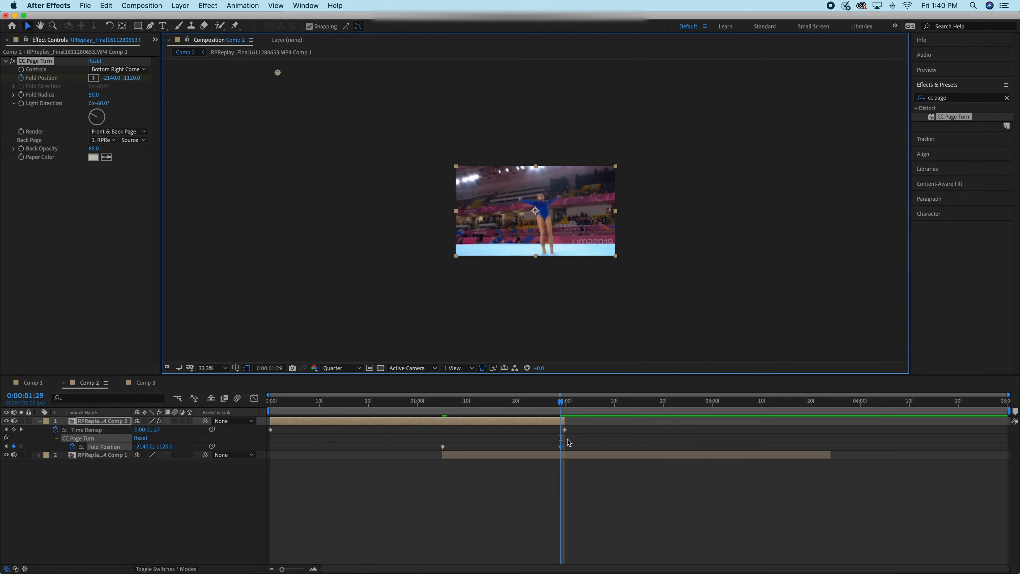
- Move the ending Fold Position keyframe to 0:00:02:00 and apply Easy Ease to both Fold Position keyframes
click(561, 446)
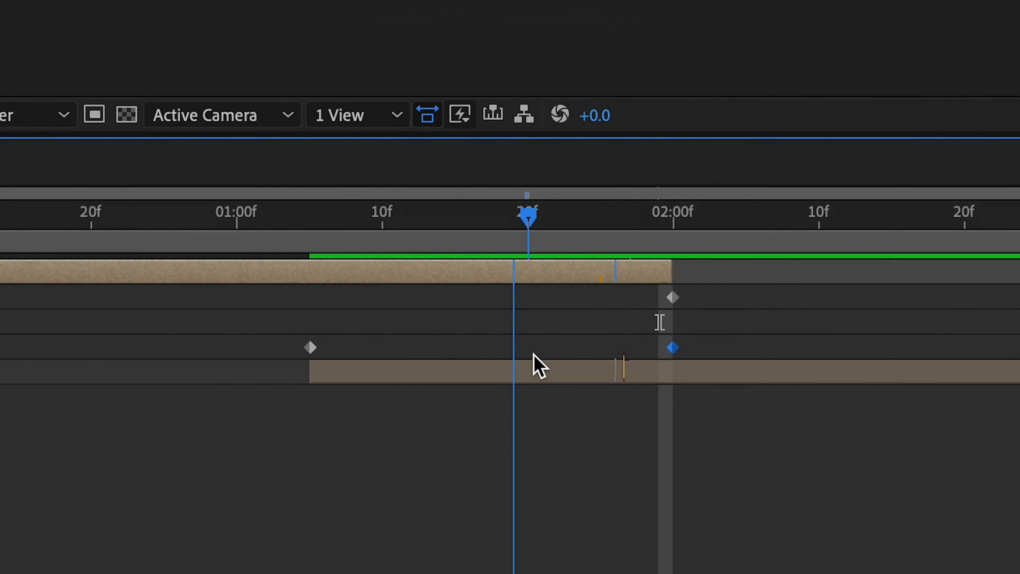
key(space)
drag(587, 441, 418, 455)
right_click(312, 349)
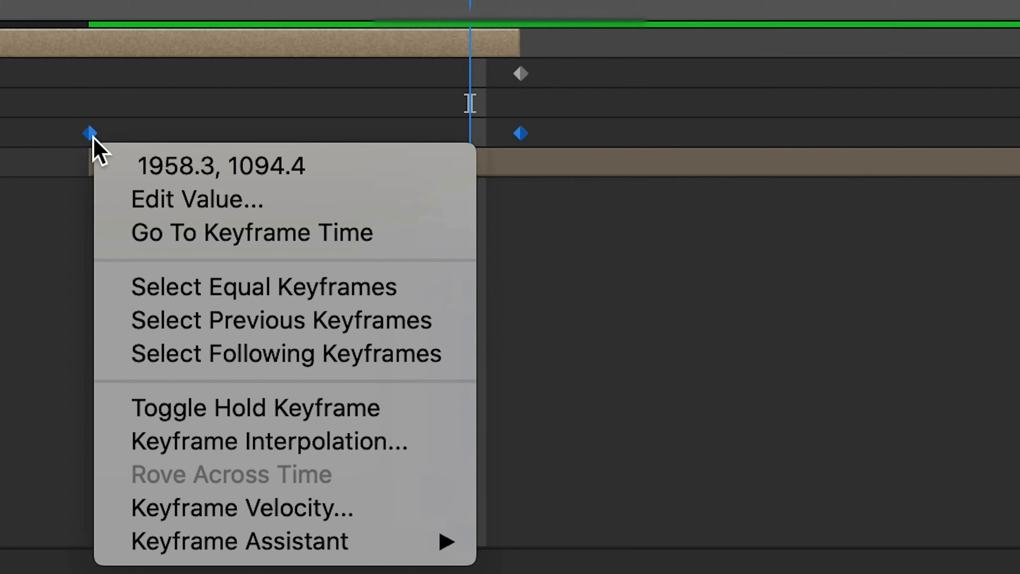
mouse_move(307, 550)
click(636, 378)
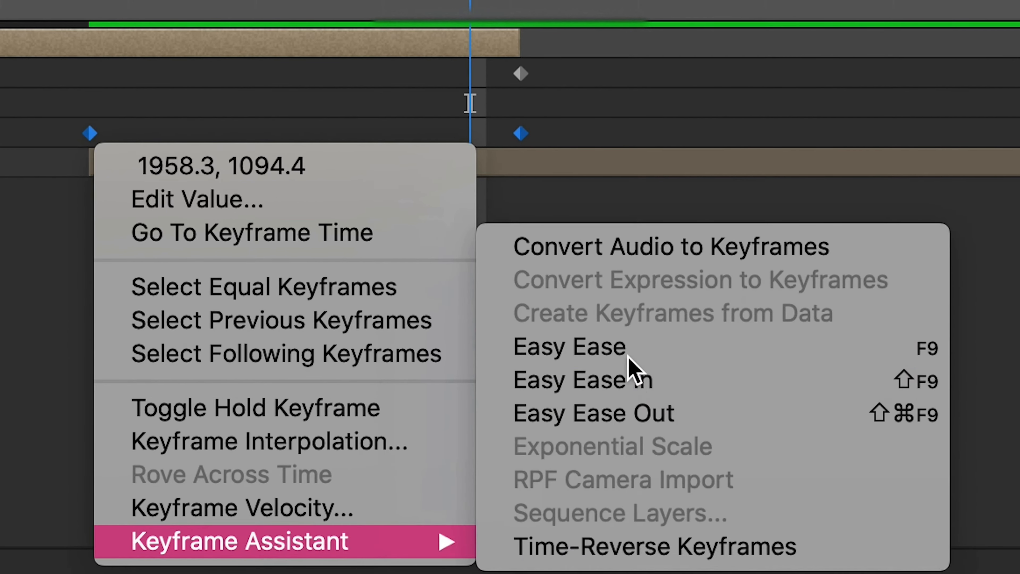
- Display the speed graph of the page-turn layer's Fold Position animation in the Graph Editor, enlarged around its two keyframes
drag(550, 404, 281, 407)
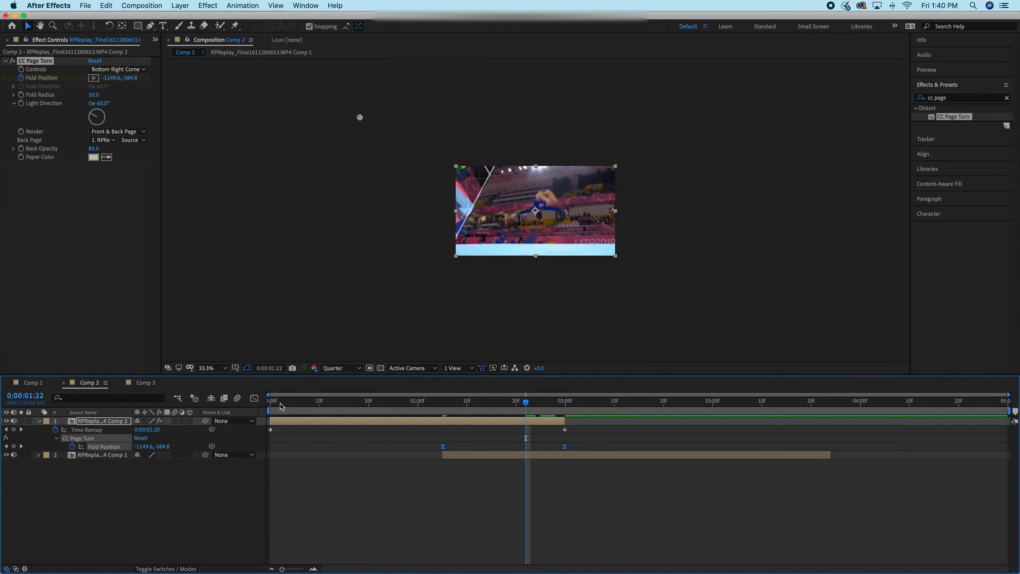
click(254, 398)
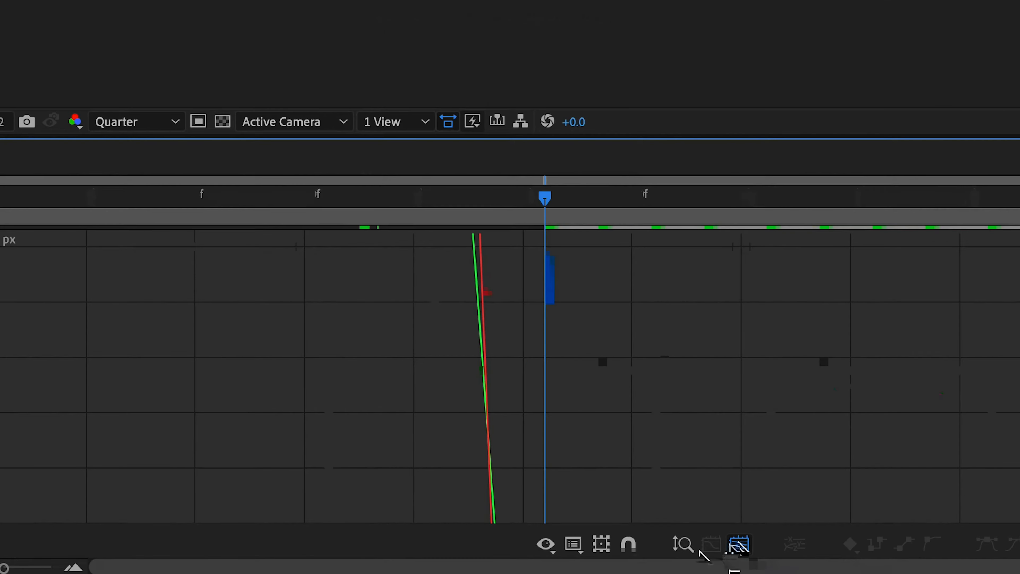
click(535, 558)
click(646, 383)
key(minus)
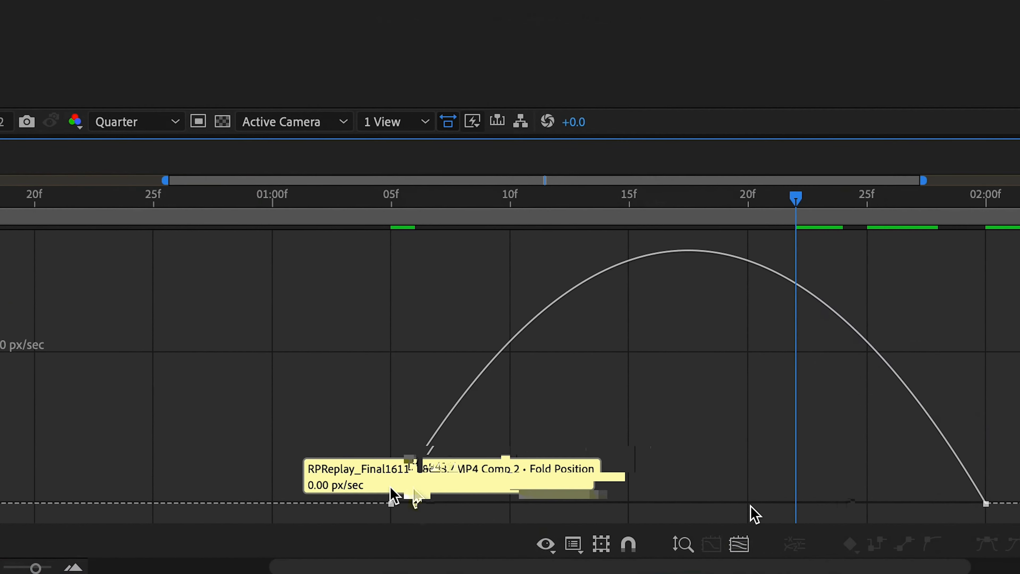
- Lengthen the ending Fold Position keyframe's speed handle and shorten the starting one's, and preview the page turn
click(986, 503)
drag(887, 503, 809, 503)
drag(490, 503, 464, 502)
drag(808, 503, 787, 502)
drag(796, 197, 344, 198)
key(space)
key(space)
- Shorten both Fold Position speed handles further for an early speed peak, preview the turn, and return to the layer view
drag(464, 502, 438, 502)
drag(786, 503, 823, 502)
drag(915, 197, 437, 198)
key(space)
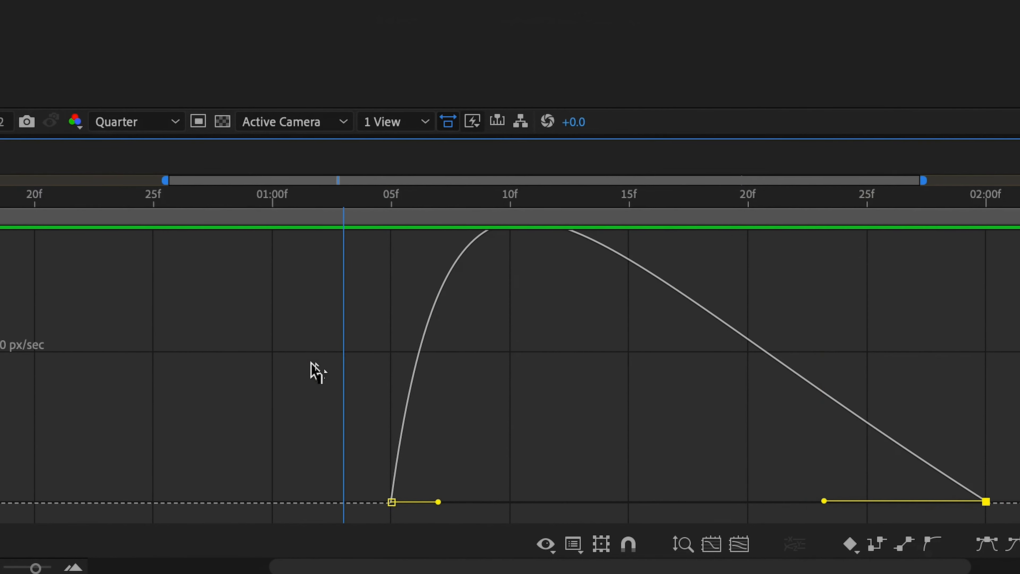
key(space)
click(254, 398)
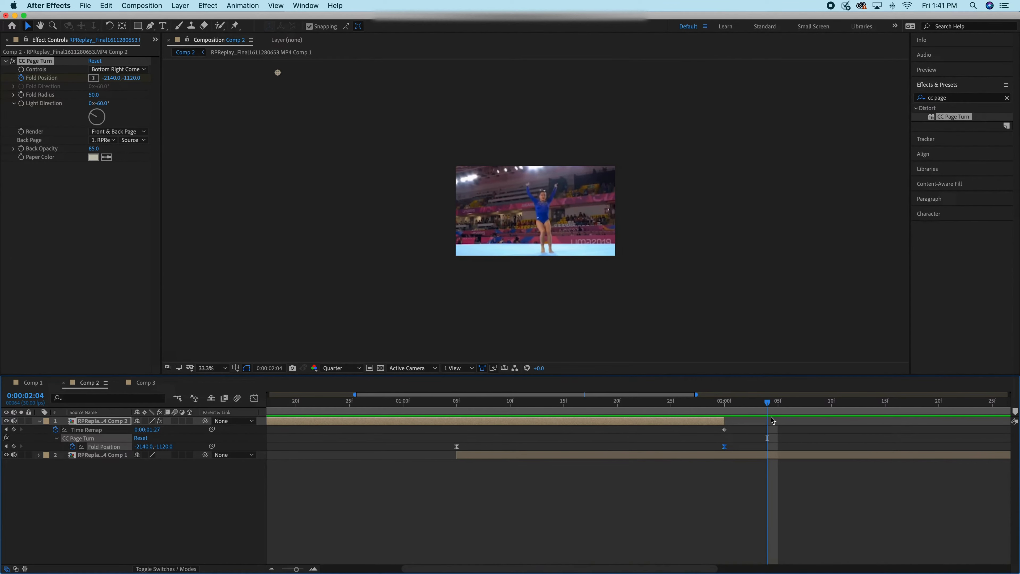
- Set the composition view to 100% at Full resolution and preview the page turn
click(212, 368)
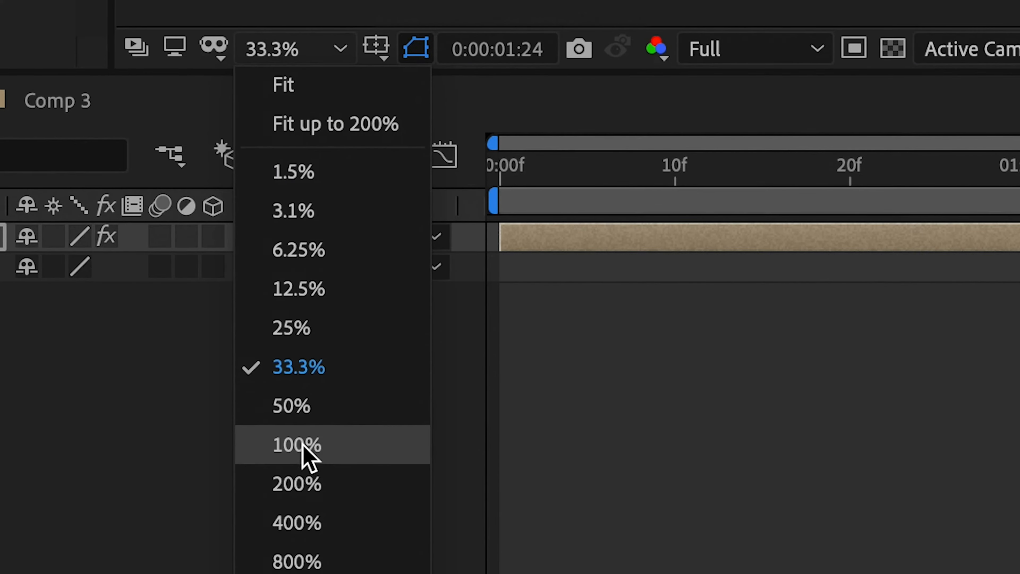
click(310, 449)
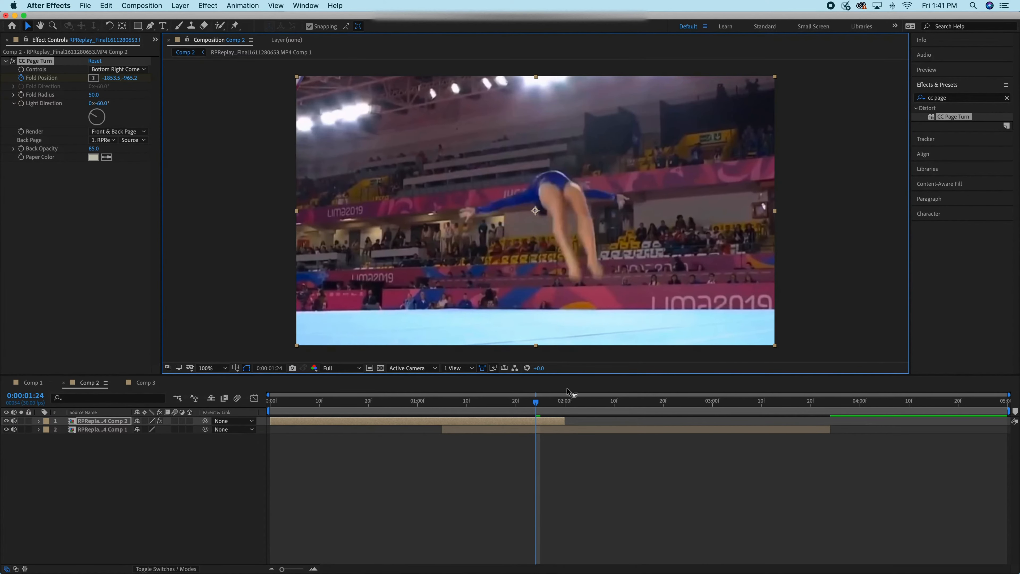
key(space)
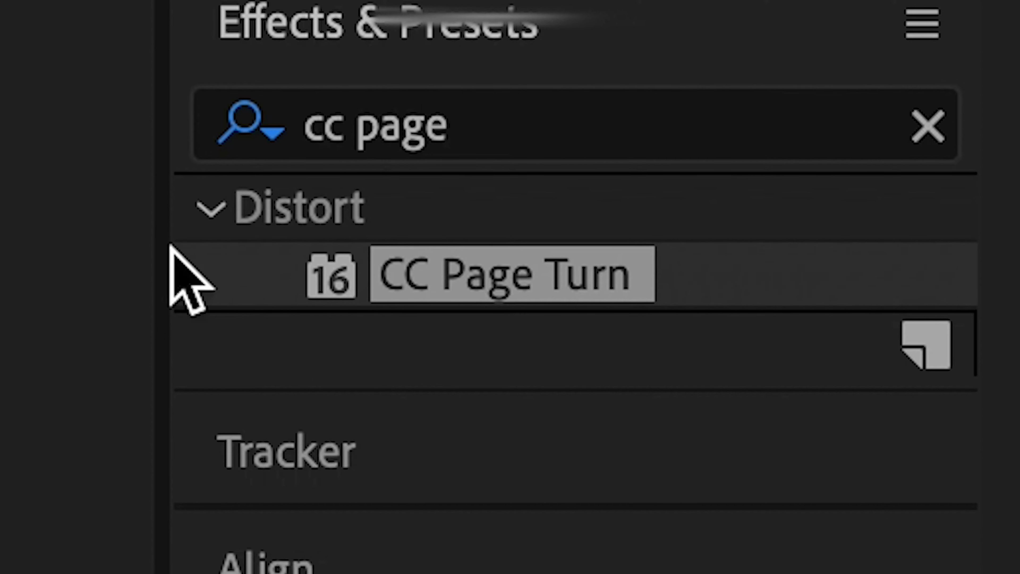
- Search the effects for "drop shad", apply Drop Shadow to the page-turn layer, and inspect the frame around 0:00:01:25
click(542, 120)
text(drop s)
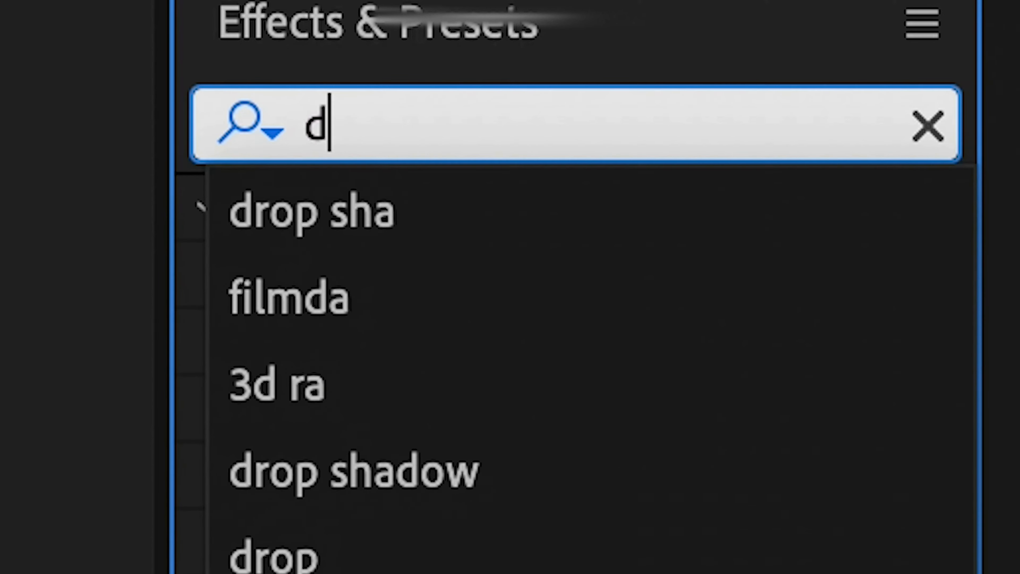
text(h)
key(BackSpace)
text(shad)
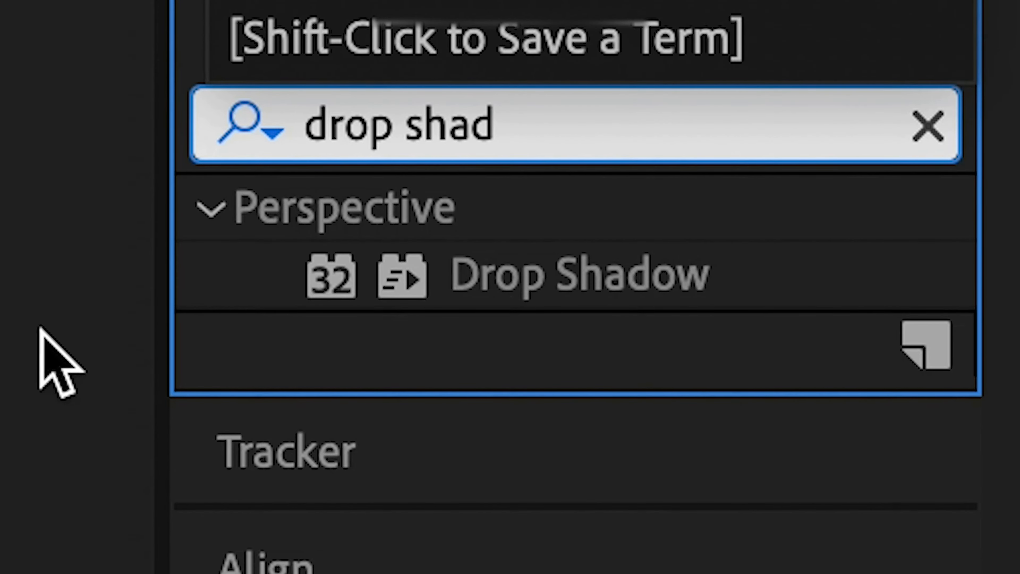
drag(528, 307, 540, 405)
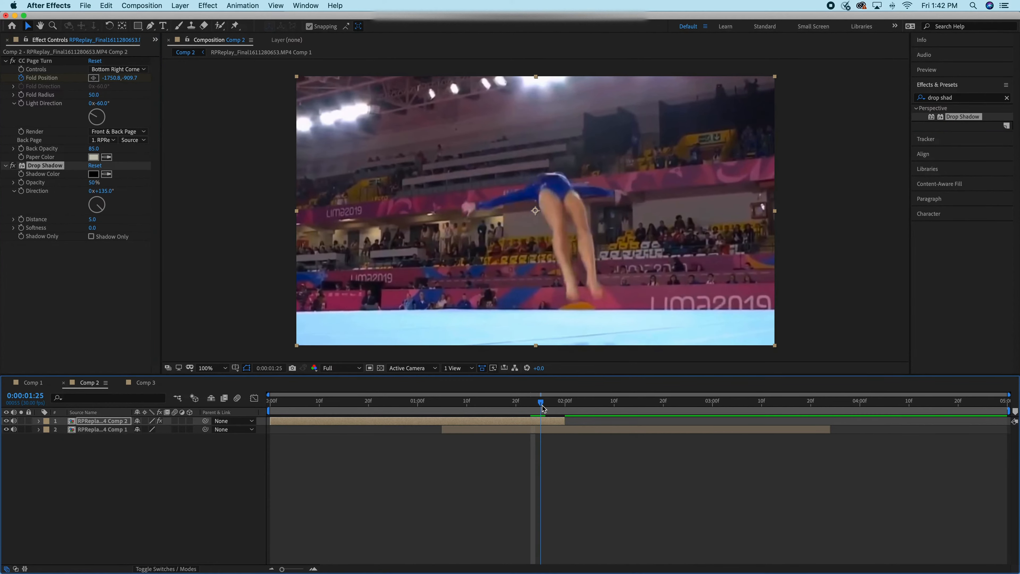
- Set the Drop Shadow's Distance to 0 and its Softness to 250
click(411, 396)
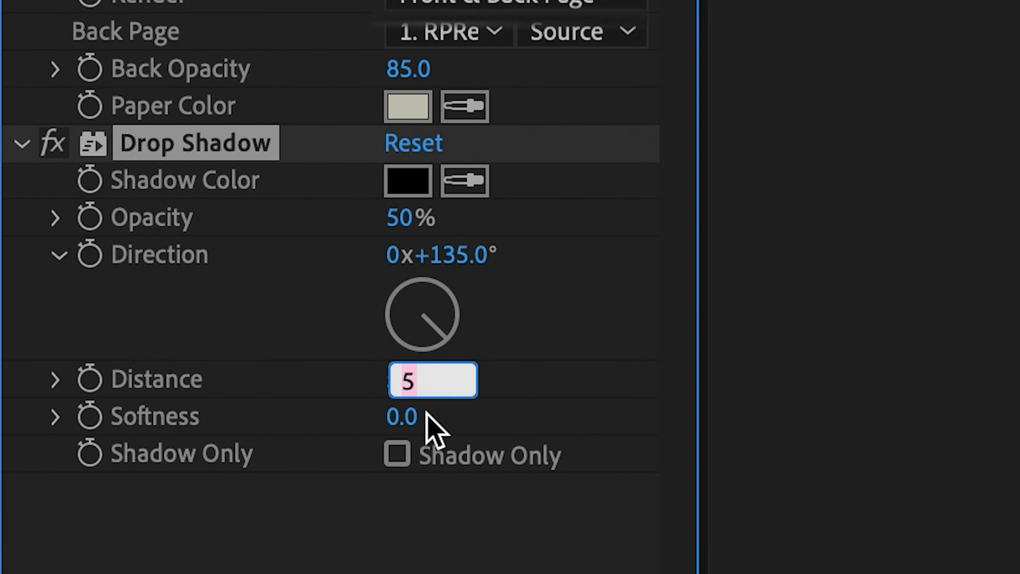
text(0)
key(Return)
click(403, 417)
text(250)
key(Return)
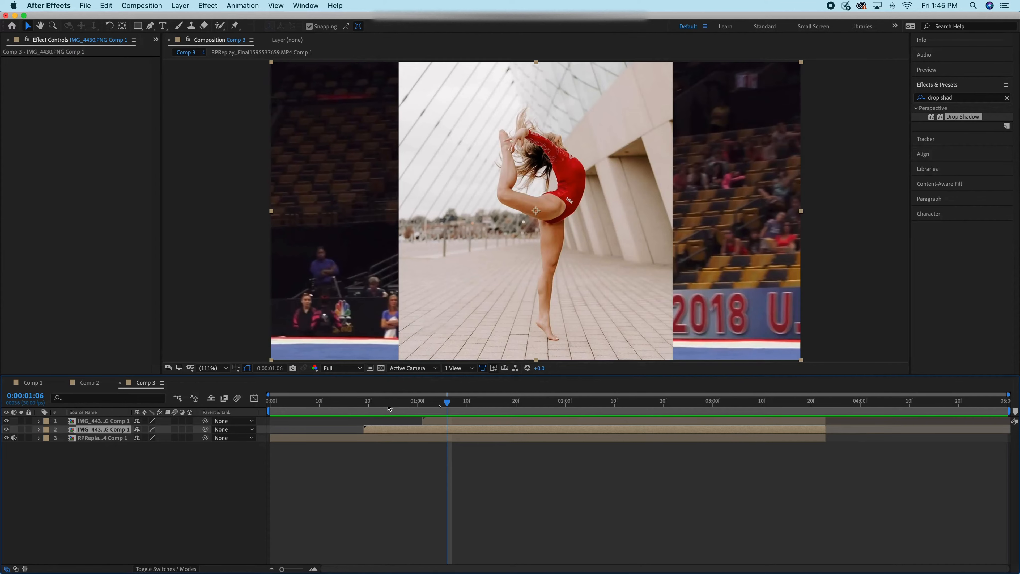
- Play and scrub through Comp 3 to review how the two photos come in over the gymnastics clip
drag(388, 406, 205, 428)
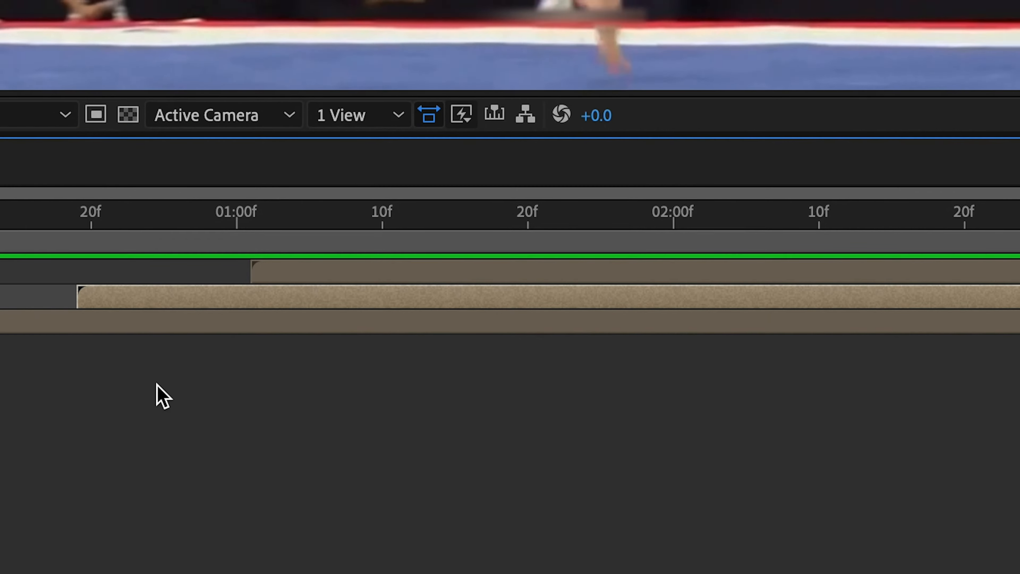
key(space)
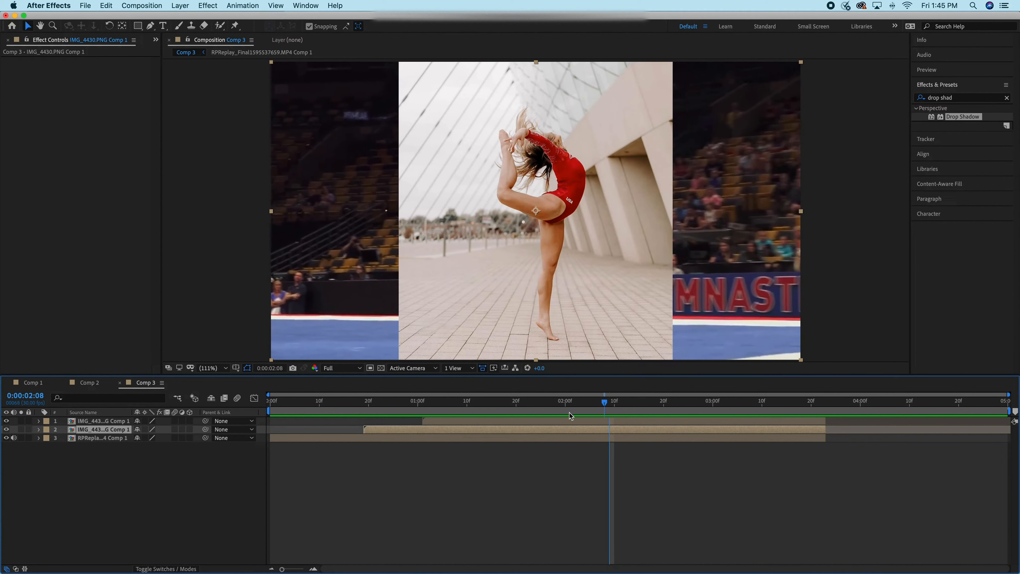
drag(569, 412, 321, 440)
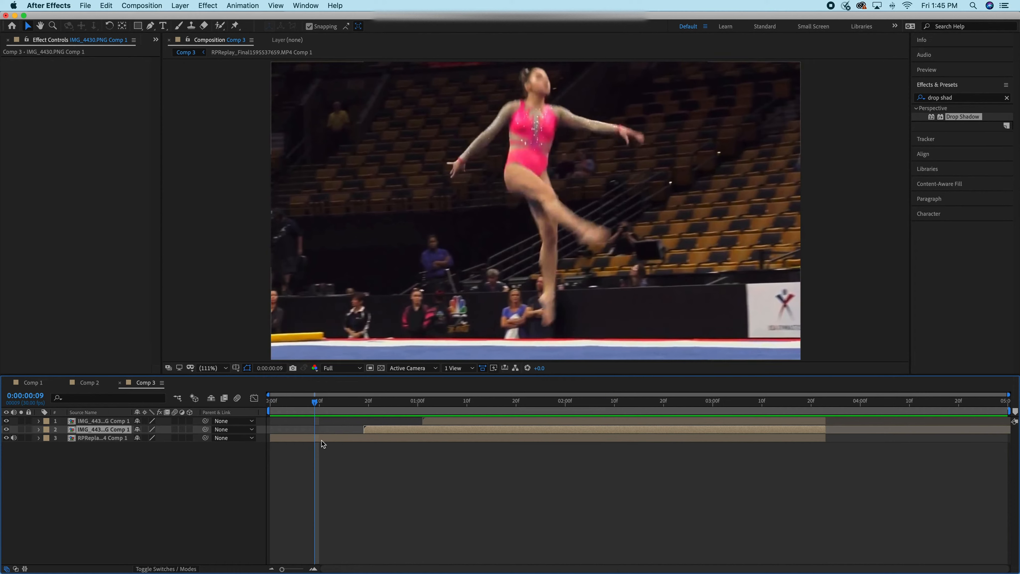
drag(312, 402, 349, 432)
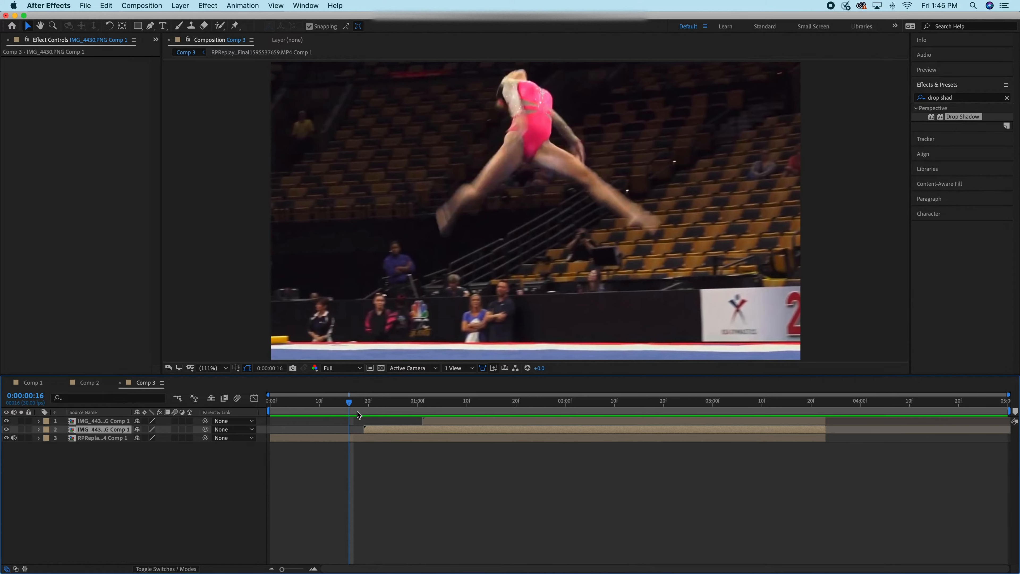
key(Home)
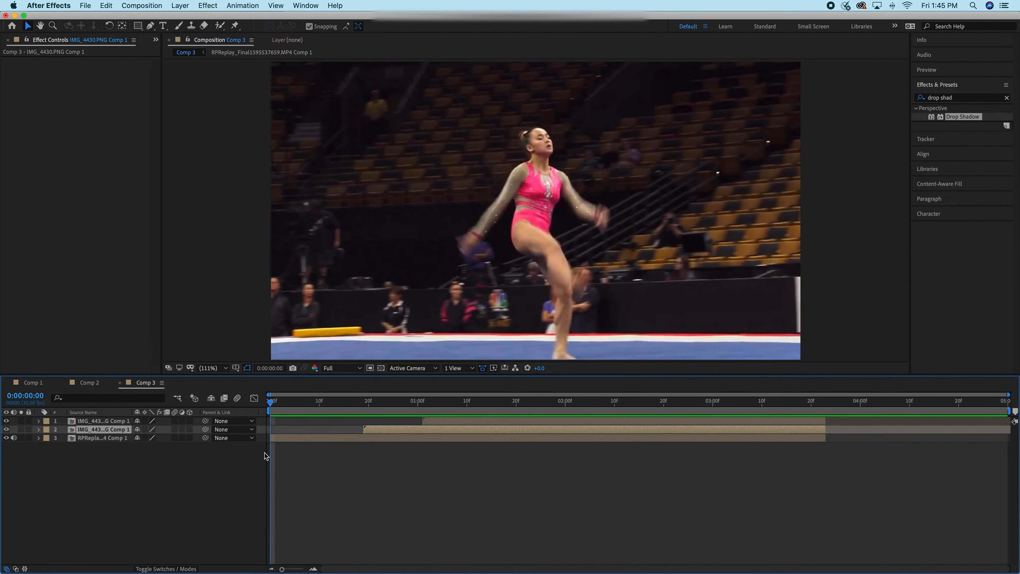
key(space)
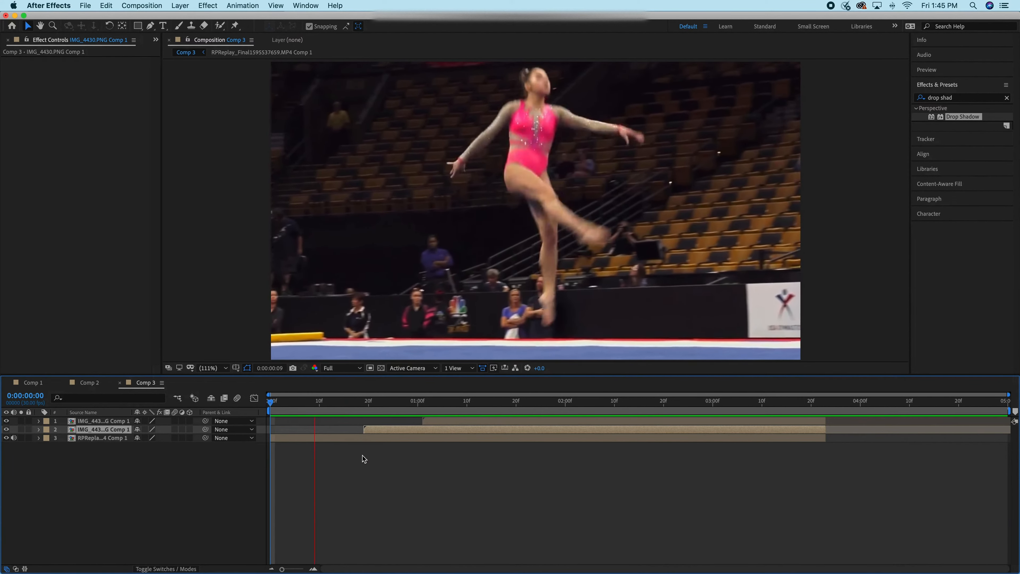
drag(594, 398, 353, 407)
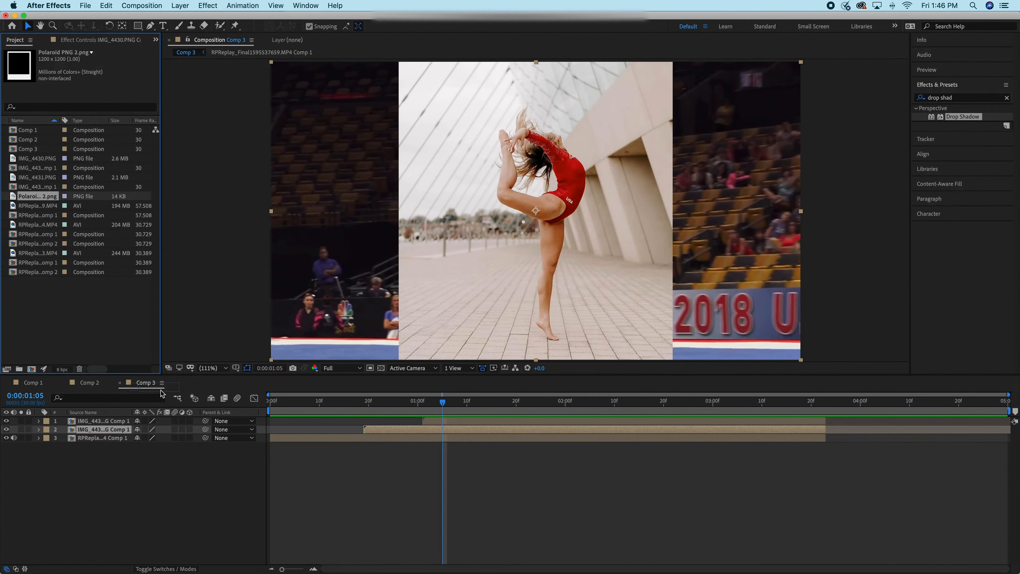
- Place Polaroid PNG 2.png above the IMG_4430 photo layer, duplicate it, and move the copy above the IMG_4431 photo layer
drag(161, 390, 135, 425)
drag(442, 402, 375, 432)
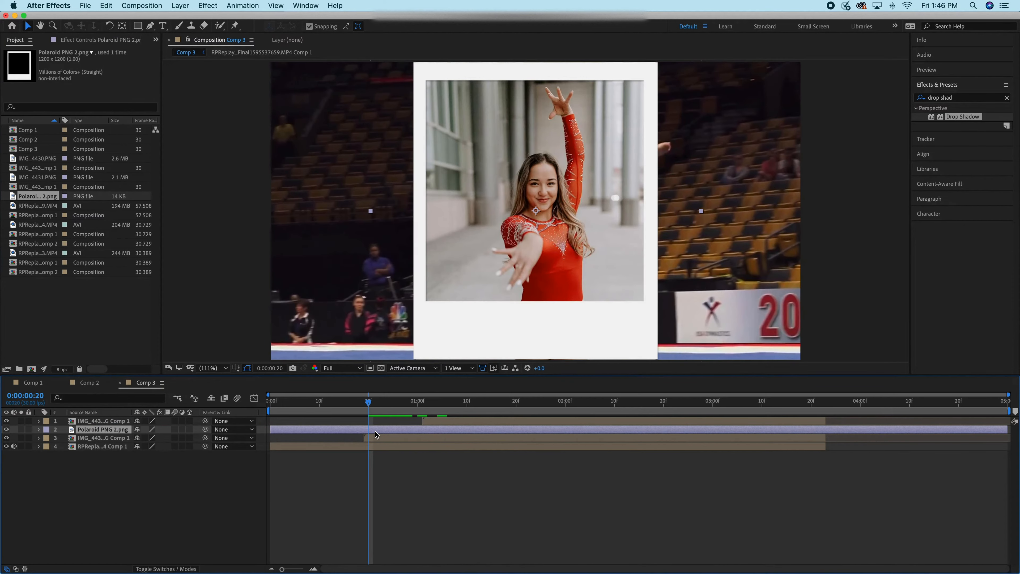
key(super+d)
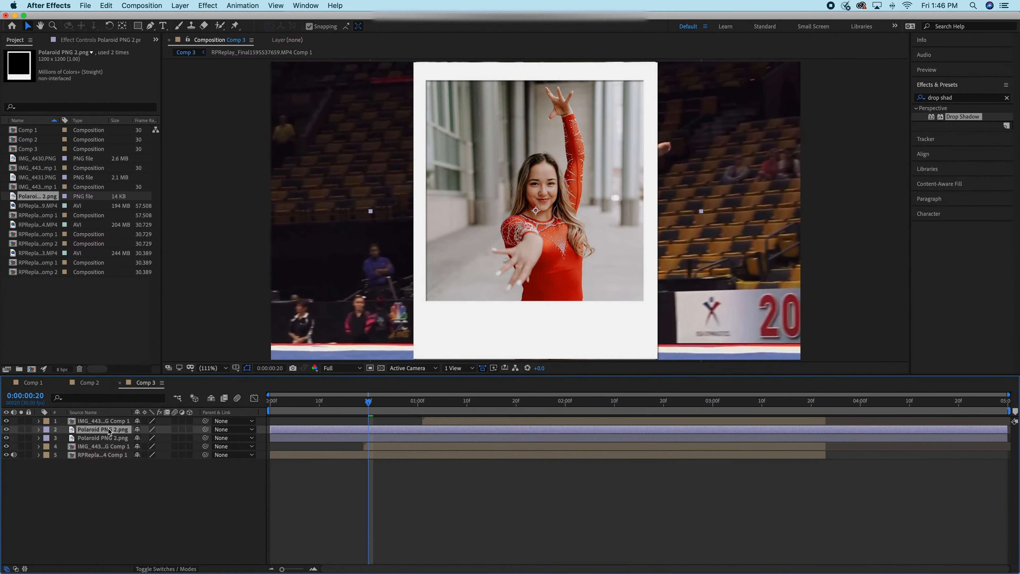
drag(112, 419, 115, 418)
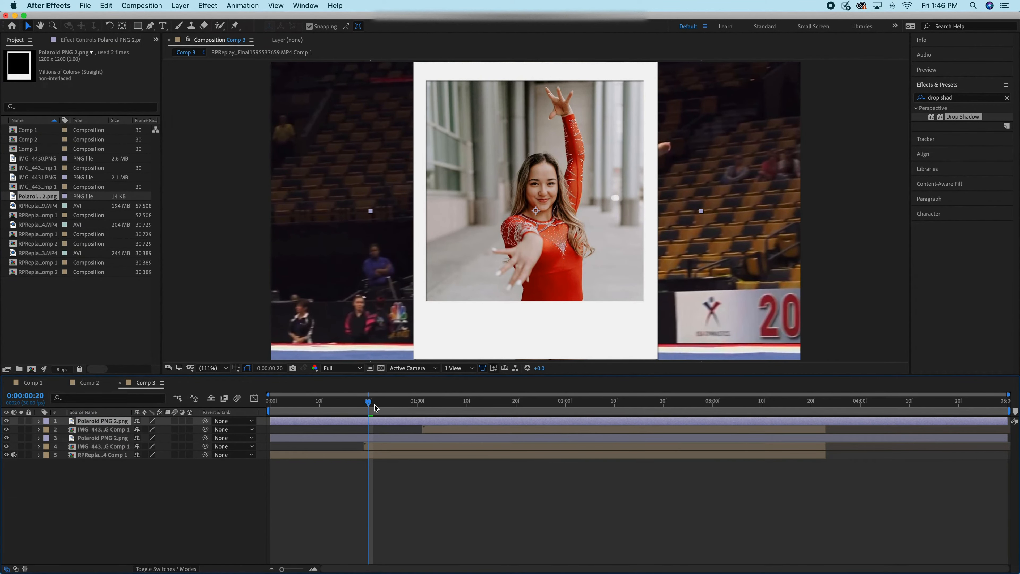
- Split the topmost Polaroid layer at 0:00:01:01, where the IMG_4431 photo starts, and delete the earlier part
drag(374, 406, 422, 434)
key(super+shift+d)
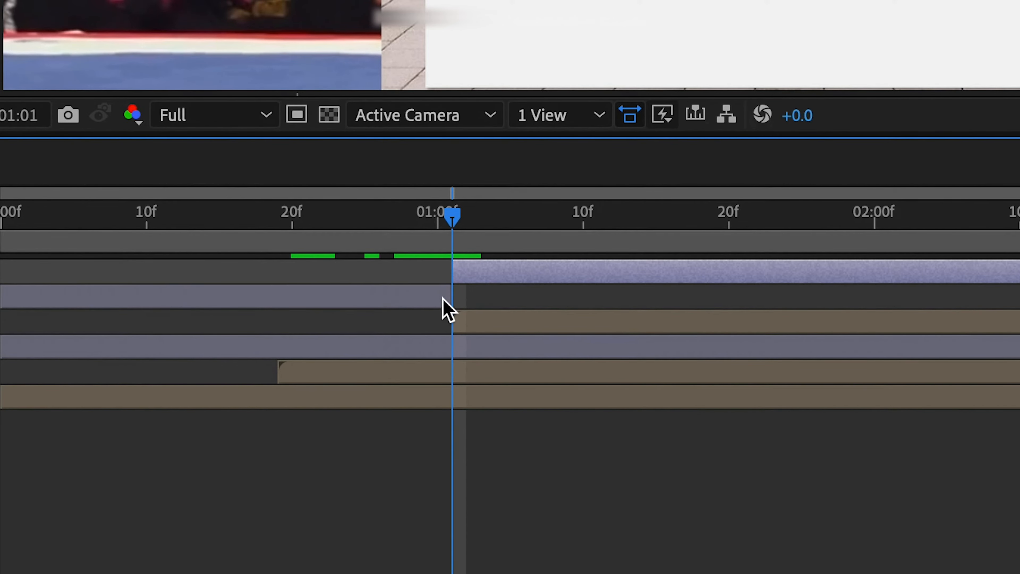
click(442, 298)
key(Delete)
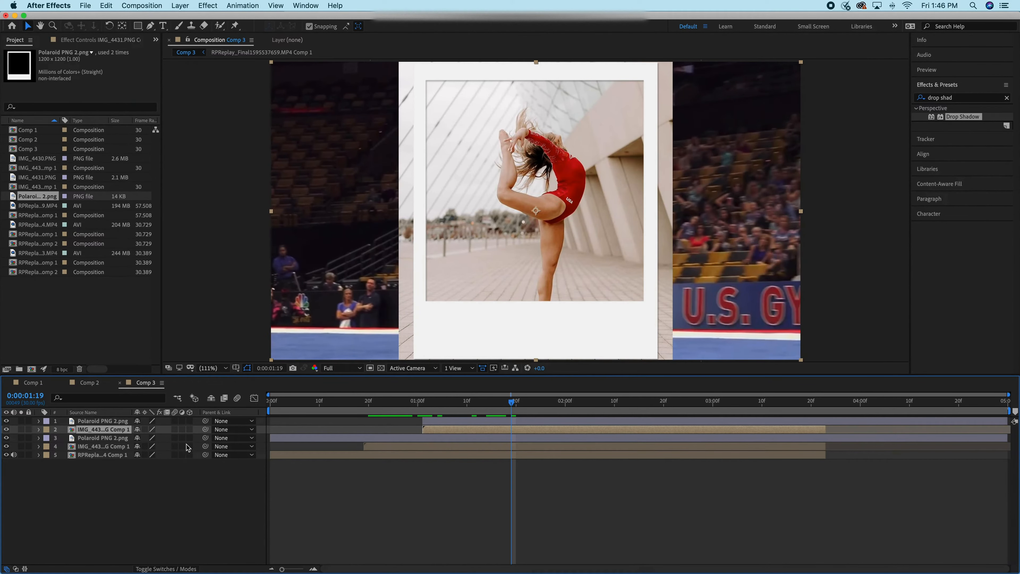
- Scale the IMG_4431 photo layer down to 88% so it fits inside the Polaroid frame
key(s)
drag(172, 439, 165, 436)
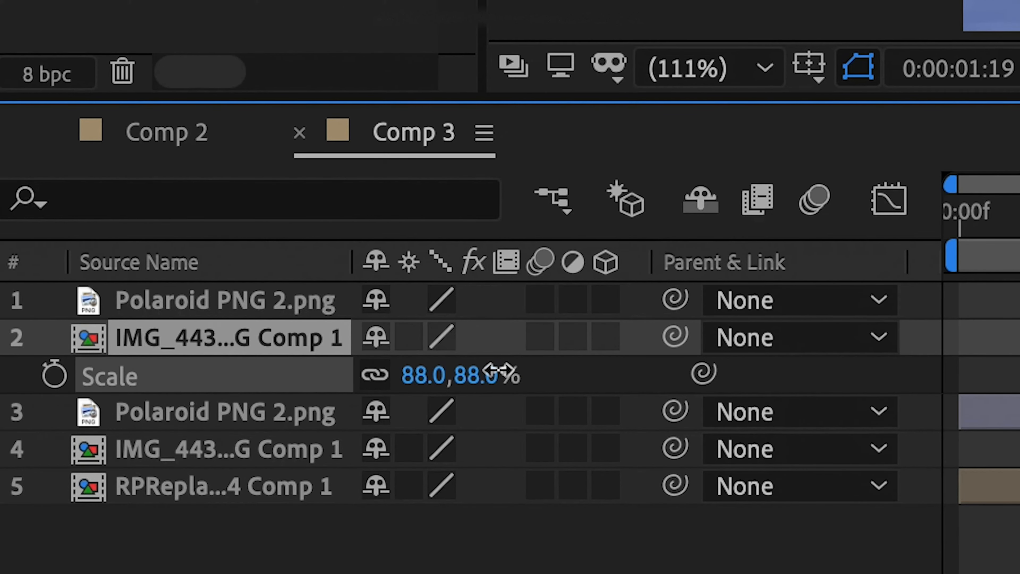
drag(498, 370, 497, 371)
key(s)
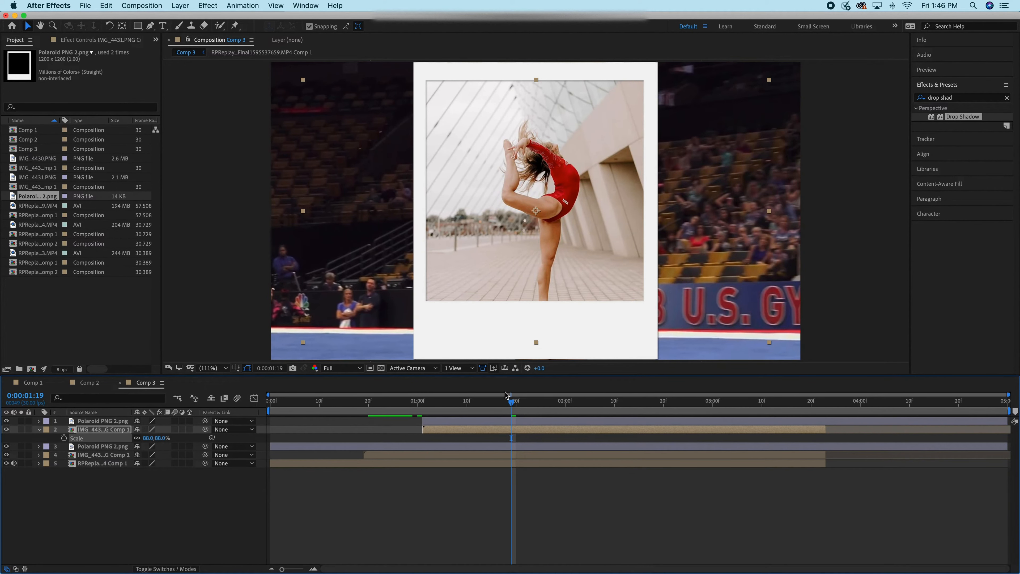
- Split both Polaroid layers at 0:00:03:23, where the clips end, and delete the parts after it
drag(514, 403, 828, 444)
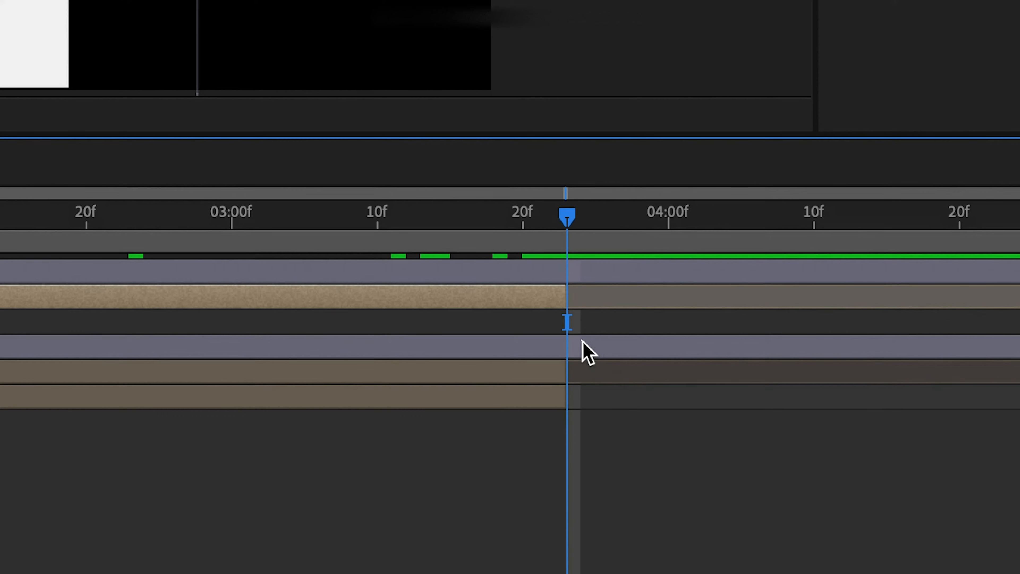
click(584, 343)
key(super+shift+d)
key(Delete)
click(584, 274)
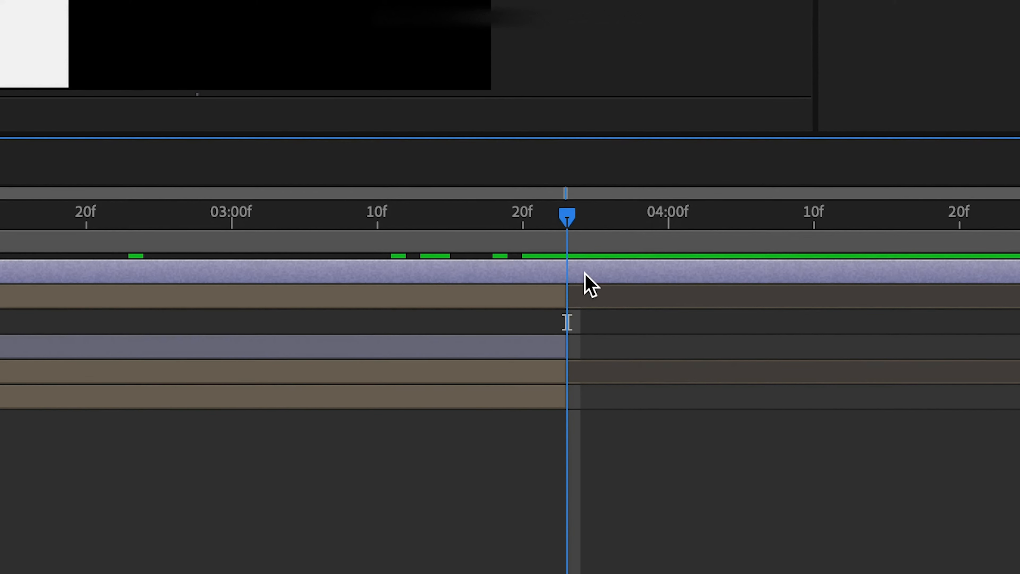
key(super+shift+d)
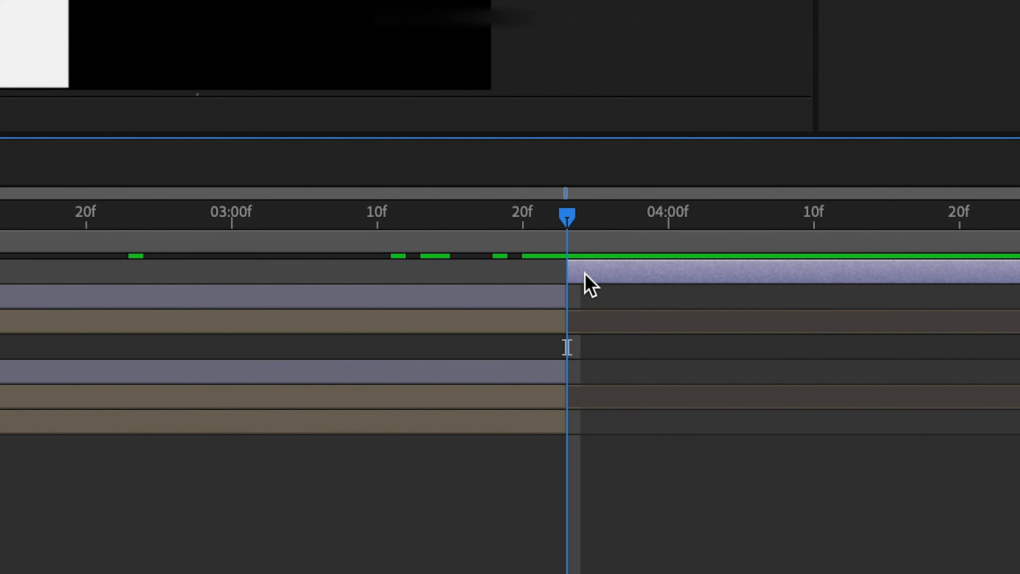
key(Delete)
- Set the IMG_4430 photo layer's scale to 112% and its position to 942, 540
drag(159, 464, 166, 465)
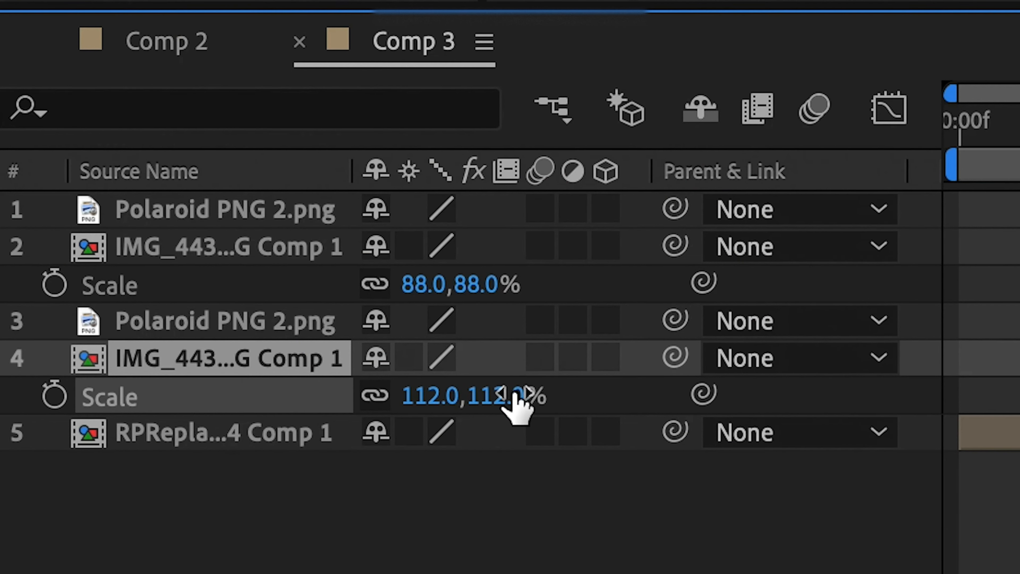
key(p)
drag(405, 400, 365, 398)
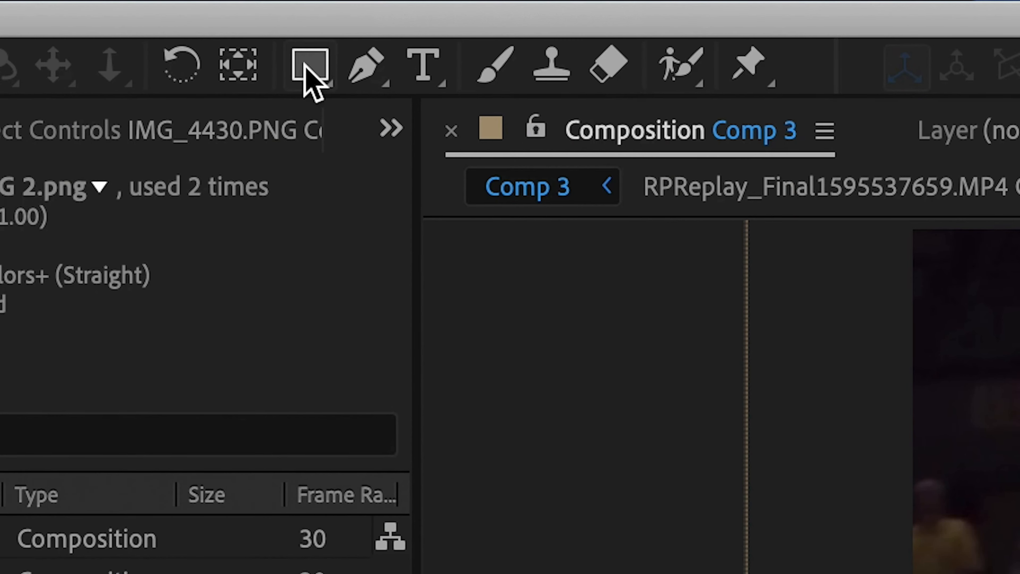
- Draw a rectangular mask on the IMG_4430 layer slightly larger than the Polaroid window, collapse its properties, and scrub to 0:00:00:25
click(310, 66)
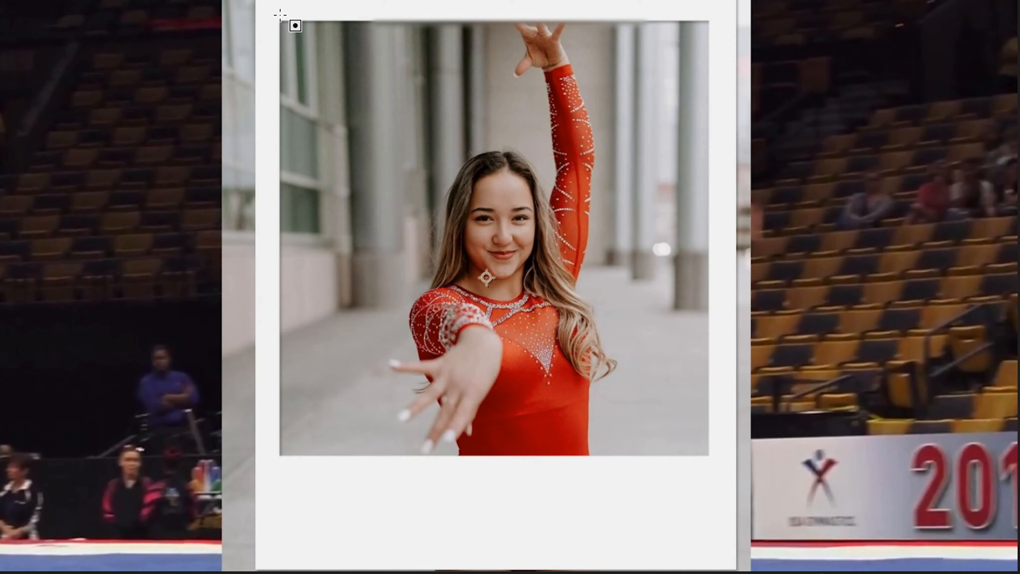
drag(270, 12, 725, 492)
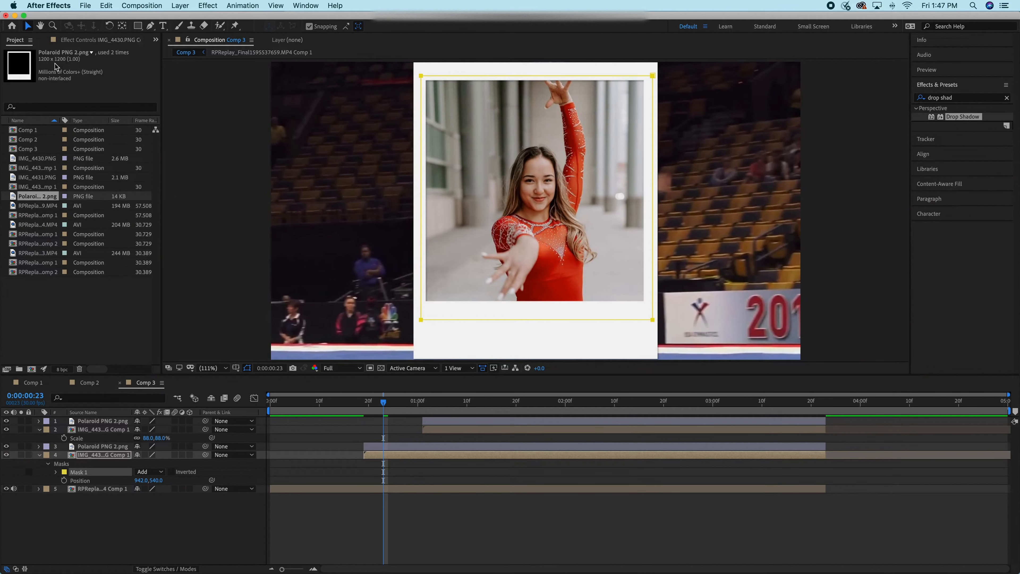
key(u)
drag(385, 409, 395, 443)
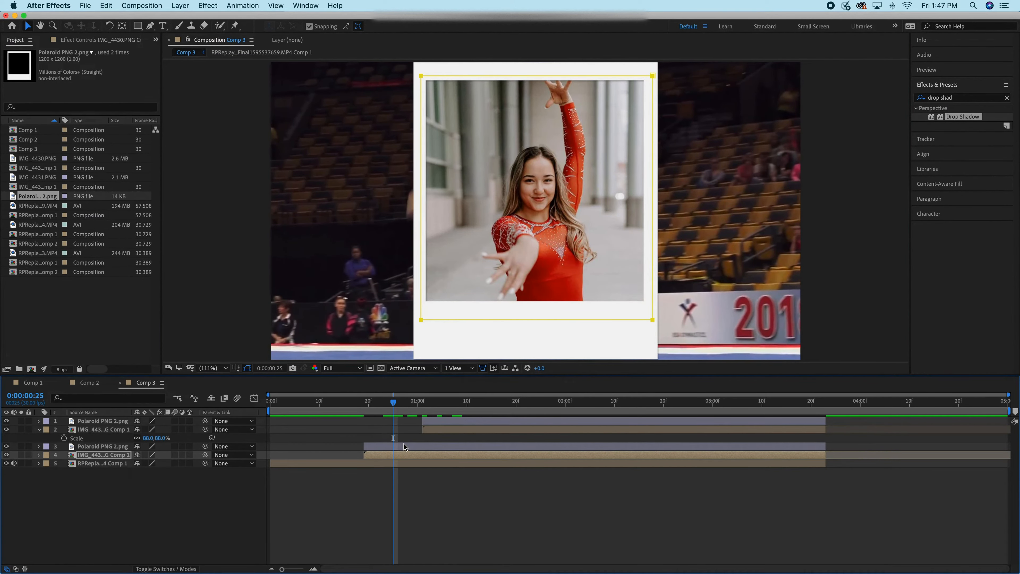
- Pre-compose the lower Polaroid frame and its photo layer as Pre-comp 1, moving all attributes and adjusting duration to the layers' span
shift+click(404, 446)
right_click(407, 455)
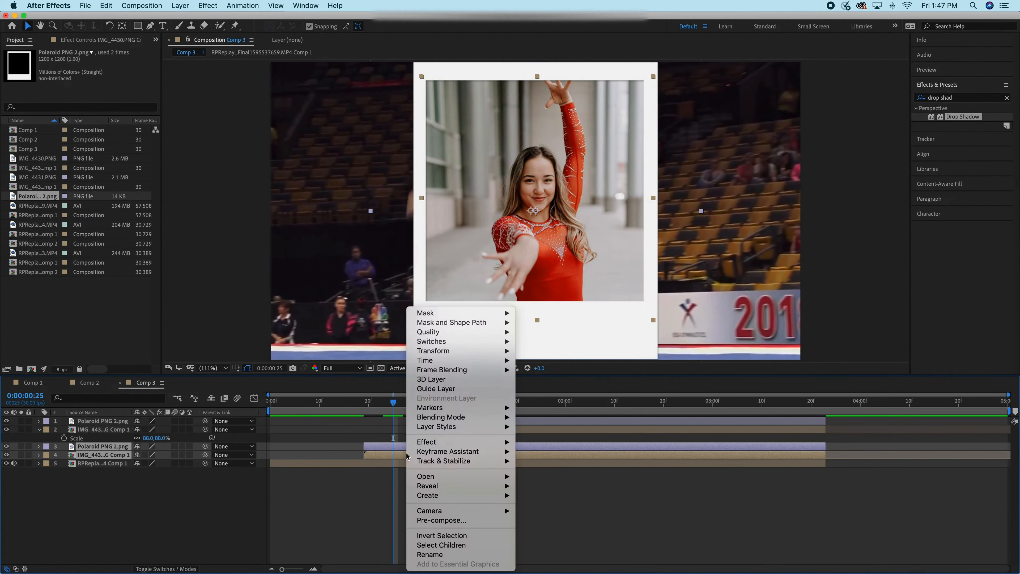
click(441, 520)
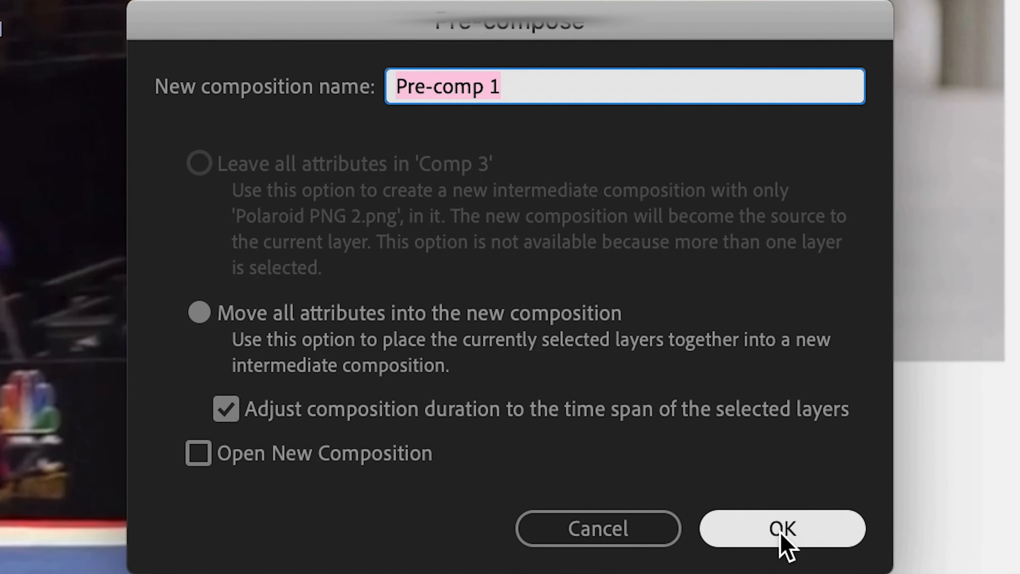
click(779, 532)
- Pre-compose the upper Polaroid frame and its photo layer as Pre-comp 2, and play the timeline to check both
click(441, 428)
shift+click(444, 421)
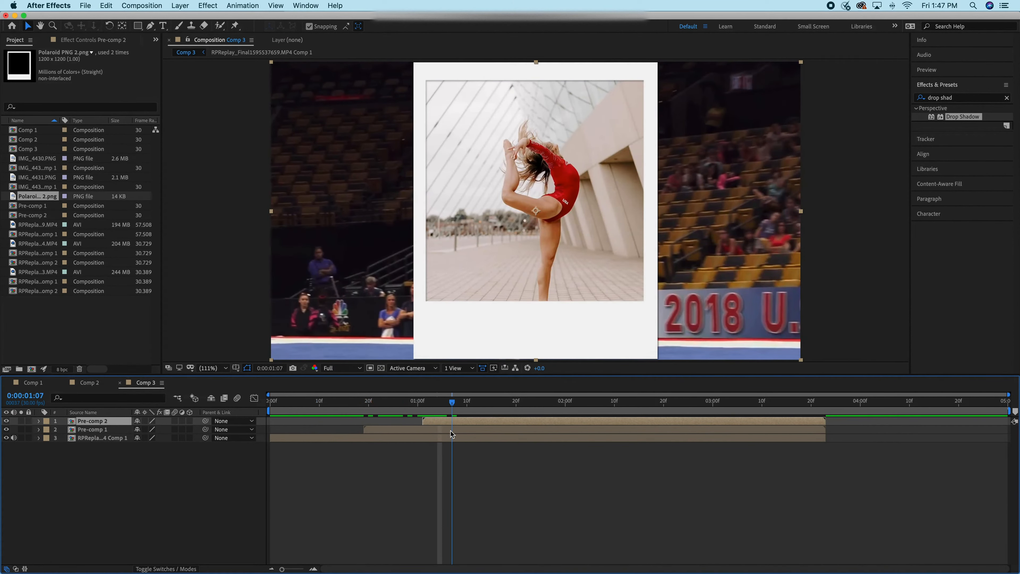
key(space)
- Set the scale of Pre-comp 1 to 65%
click(379, 432)
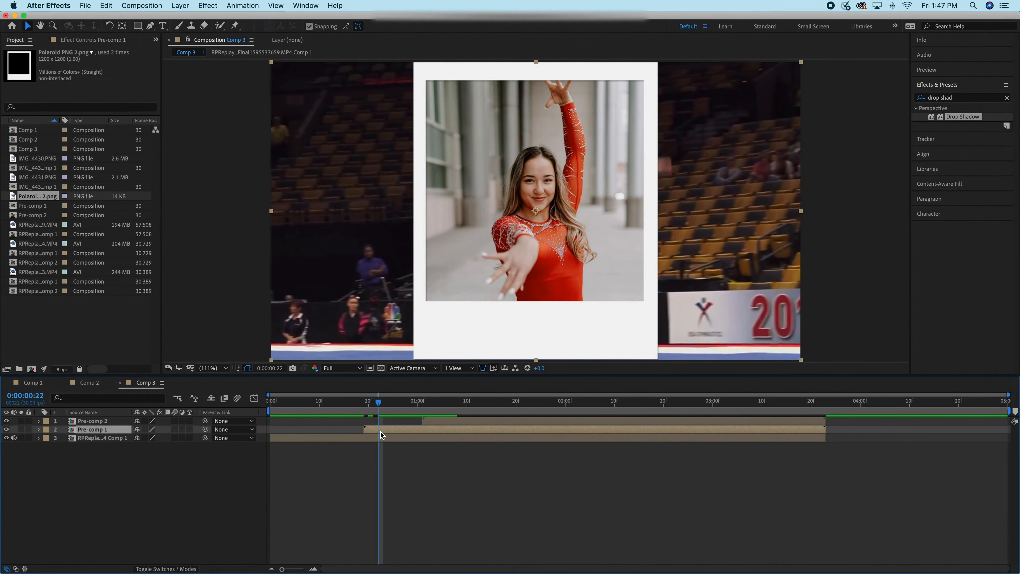
key(s)
drag(167, 438, 154, 438)
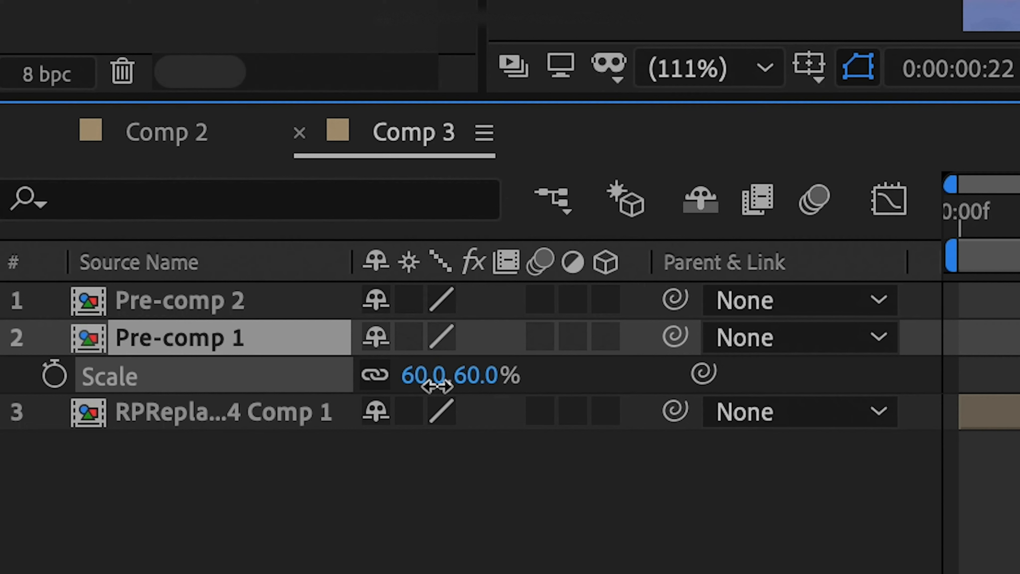
drag(436, 386, 440, 387)
click(467, 380)
text(65)
key(Return)
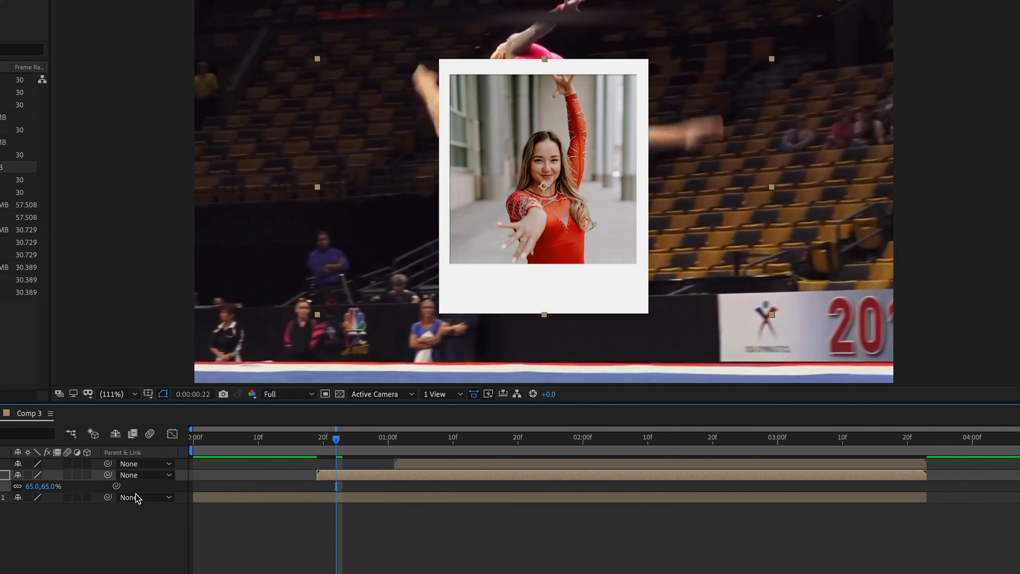
- Shift Pre-comp 1 sideways to position 619, 540 and rotate it to -5°
key(p)
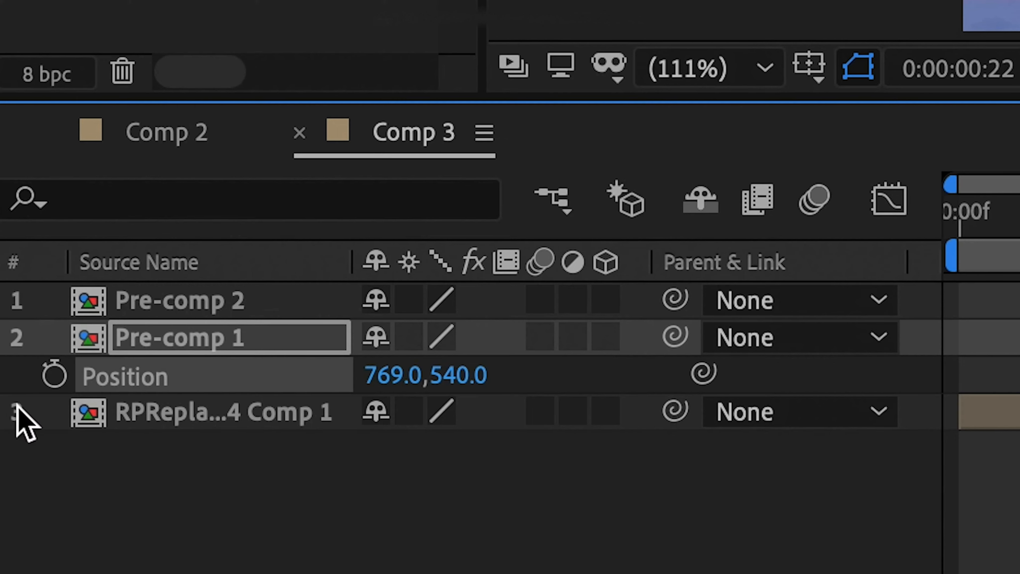
drag(401, 381, 32, 406)
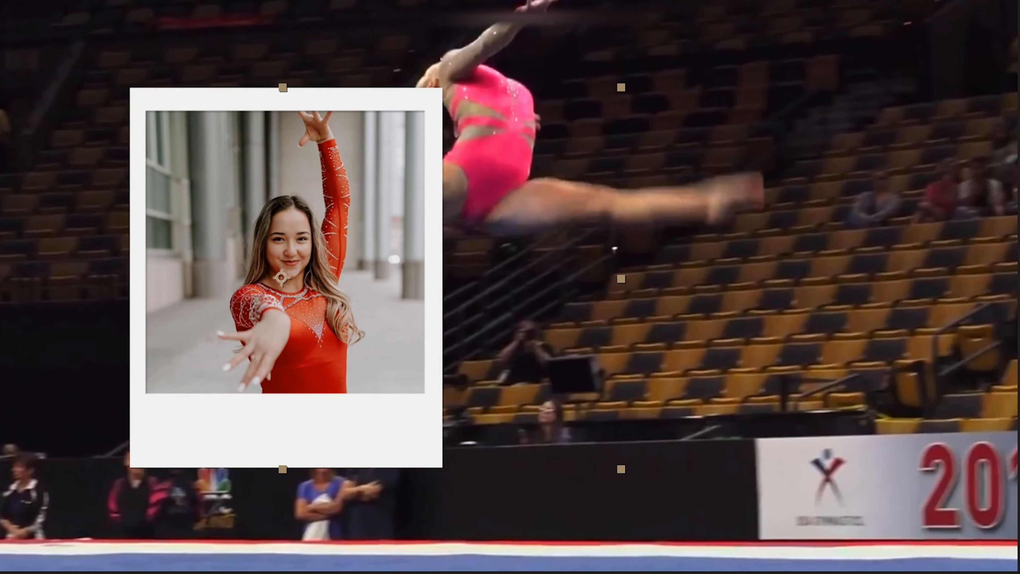
drag(42, 442, 26, 442)
drag(142, 441, 182, 441)
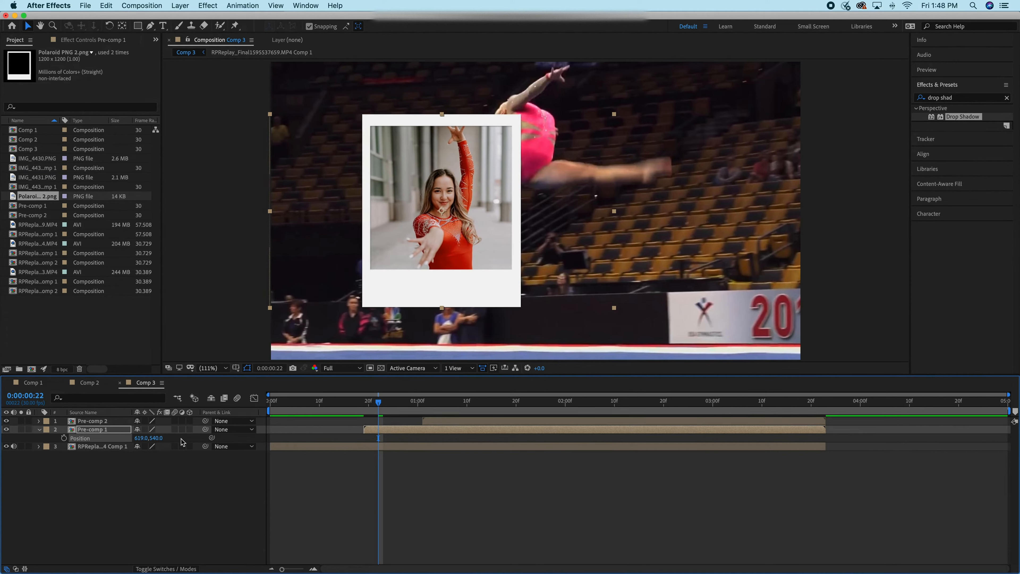
key(r)
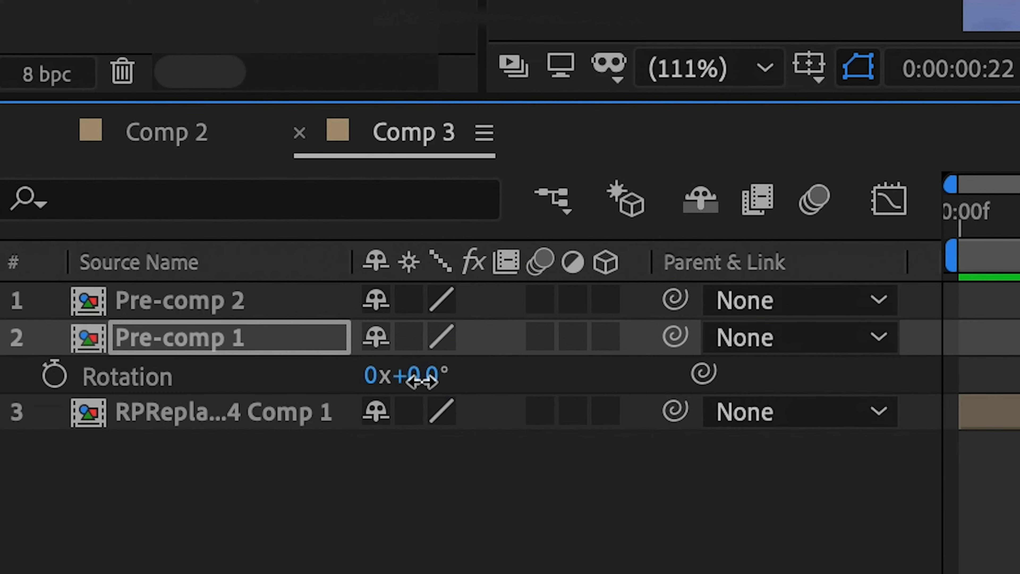
drag(421, 381, 408, 378)
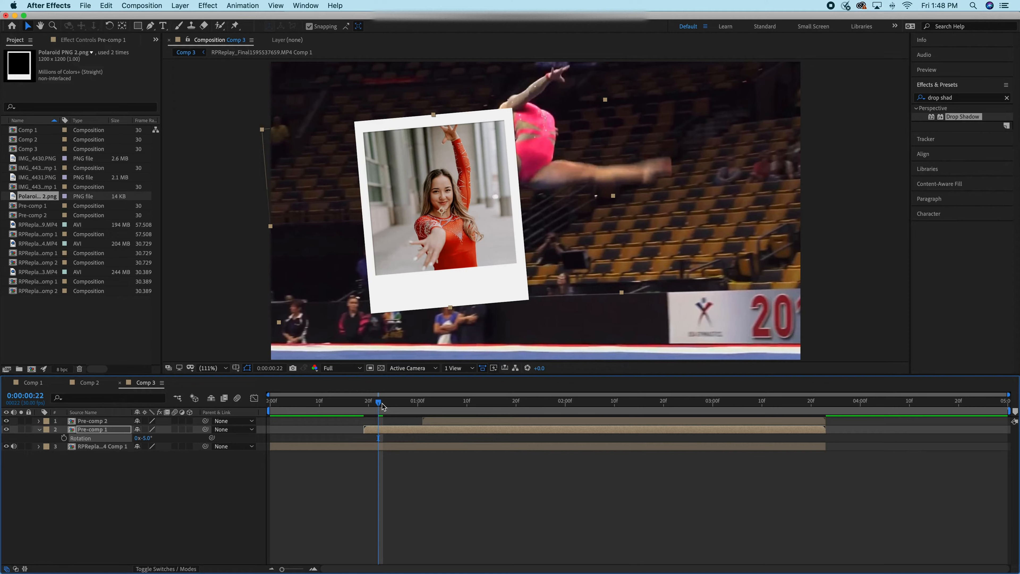
- Go to 0:00:01:04 and reveal the rotation property of Pre-comp 2
drag(382, 406, 437, 421)
key(r)
click(437, 421)
key(r)
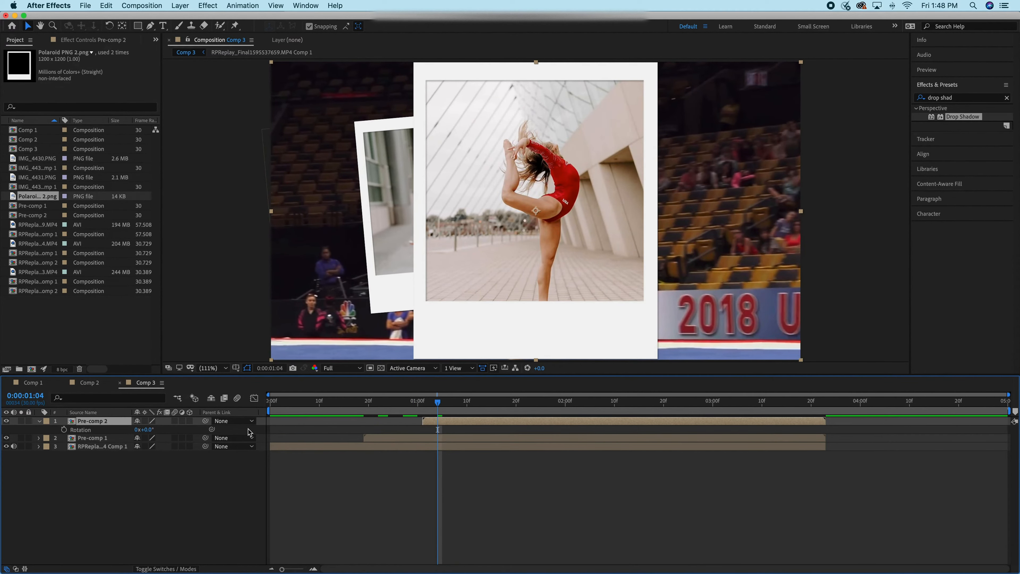
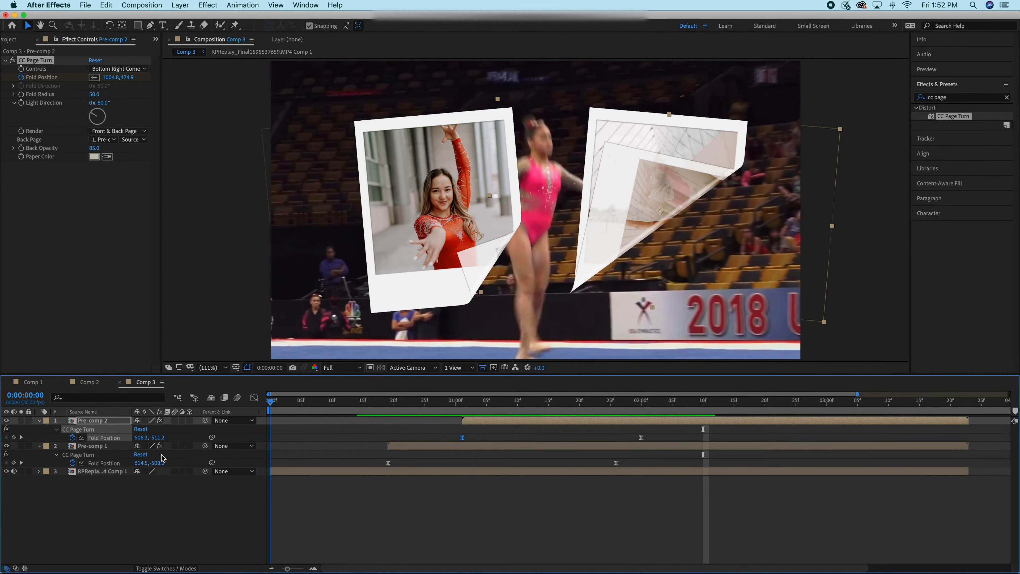
- Preview the page turns, search the effects for "drop sha" and apply Drop Shadow to Pre-comp 1
key(space)
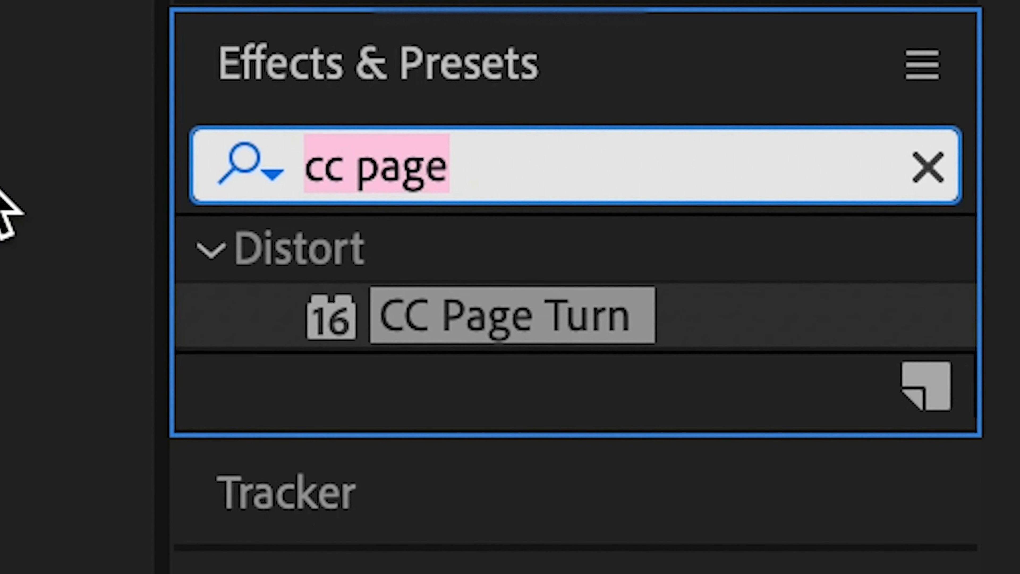
text(drop )
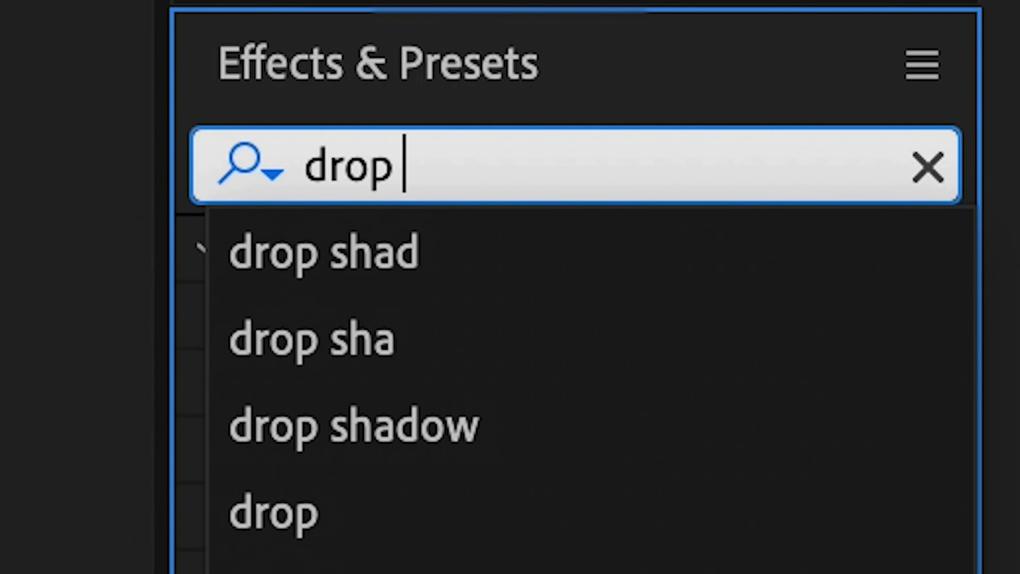
text(sha)
drag(485, 319, 596, 452)
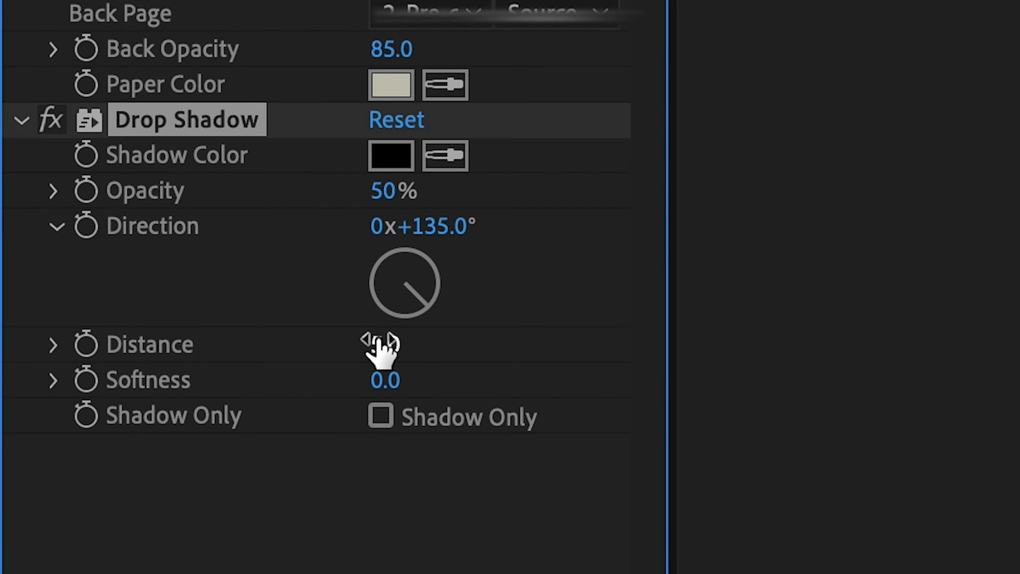
- Set the Drop Shadow on Pre-comp 1 to distance 0 and softness 250
click(91, 218)
text(0)
key(Return)
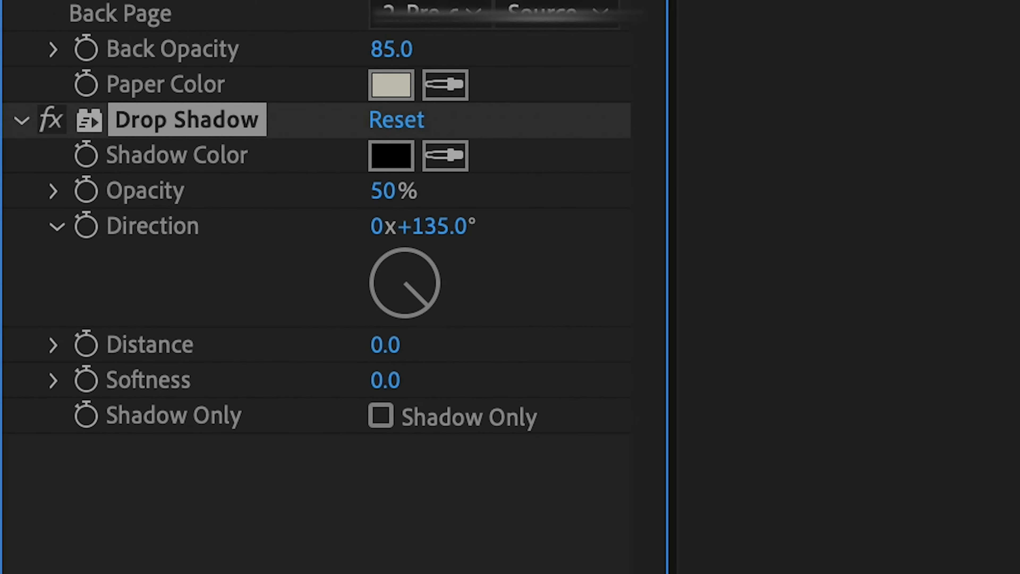
click(380, 378)
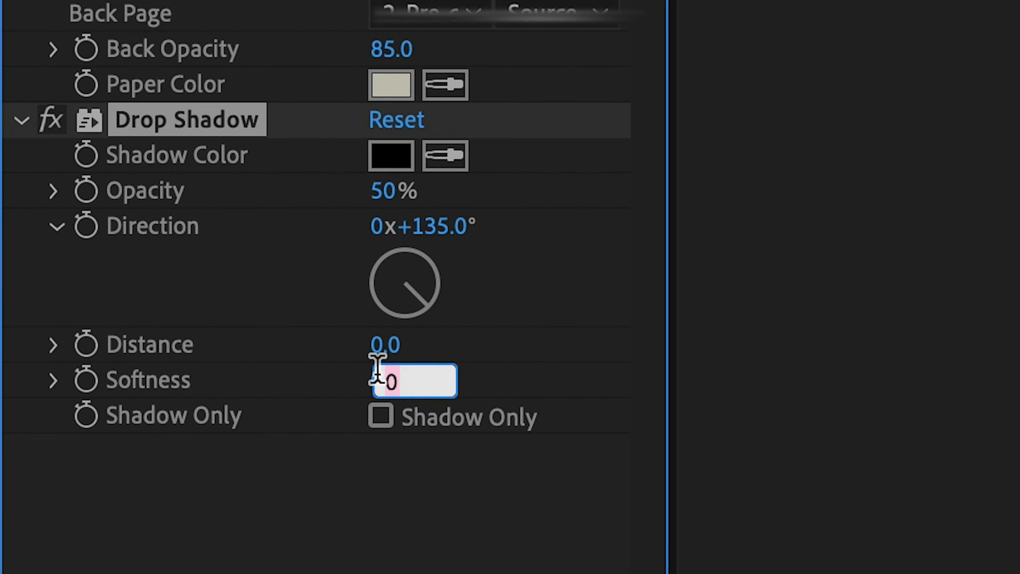
text(250)
key(Return)
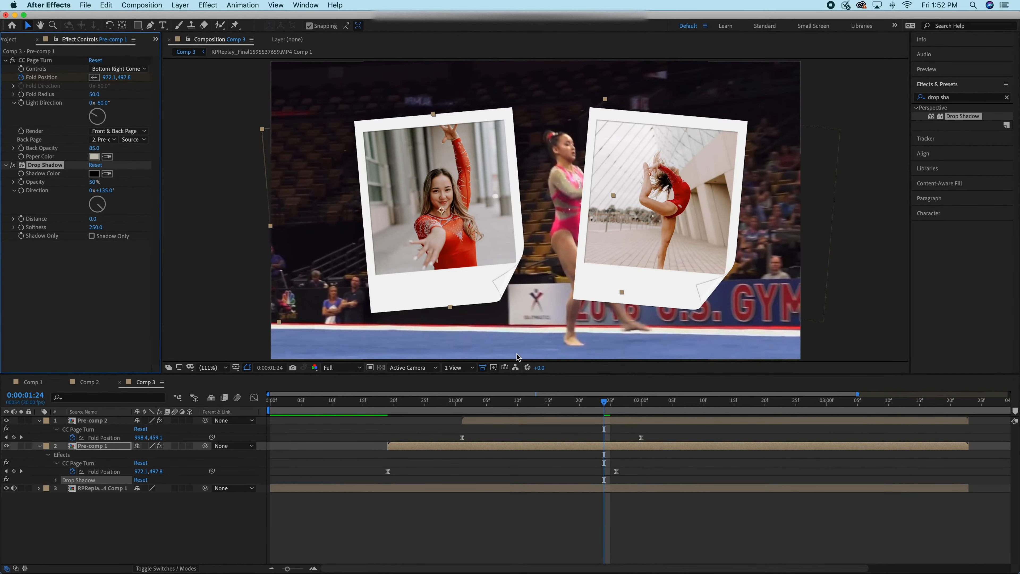
- Apply Drop Shadow to Pre-comp 2 with distance 0 and softness 250, and preview the comp from the start
click(595, 421)
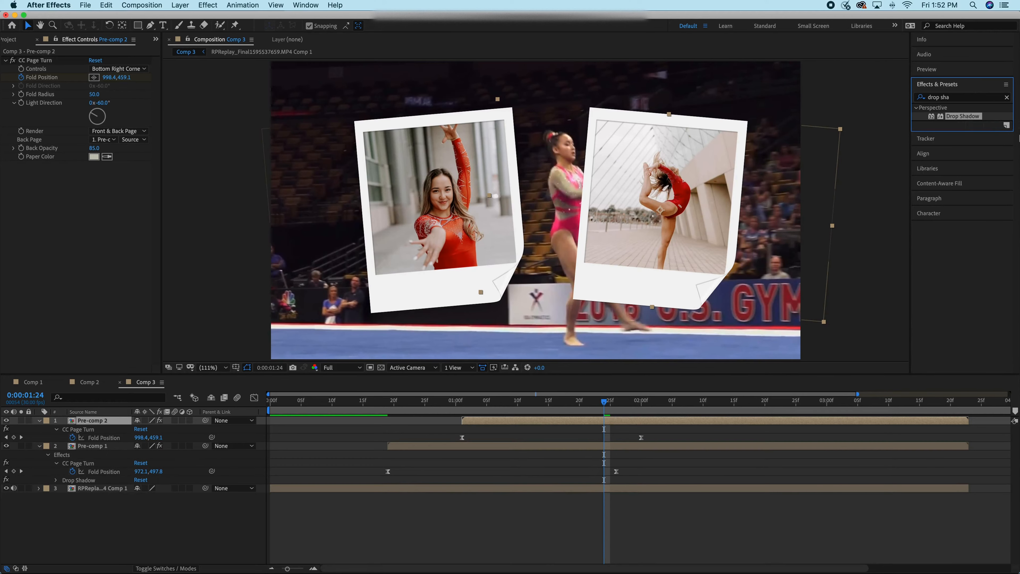
drag(962, 115, 580, 421)
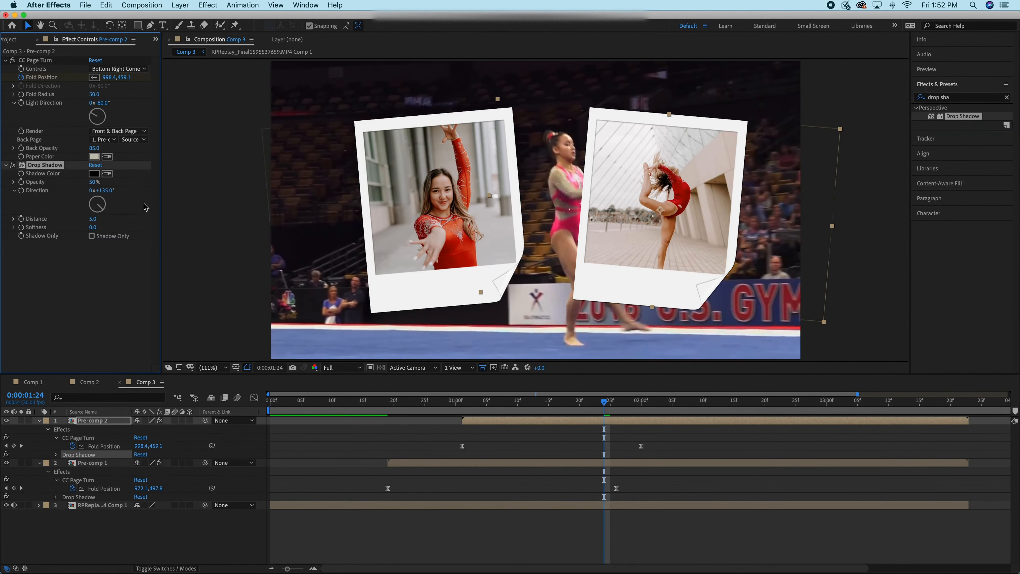
click(95, 220)
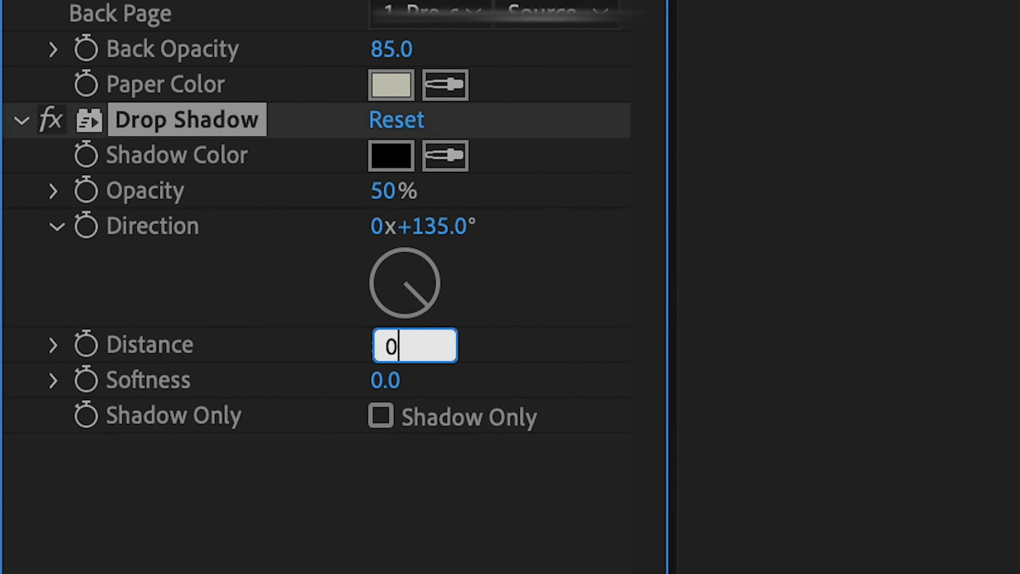
key(Return)
click(384, 380)
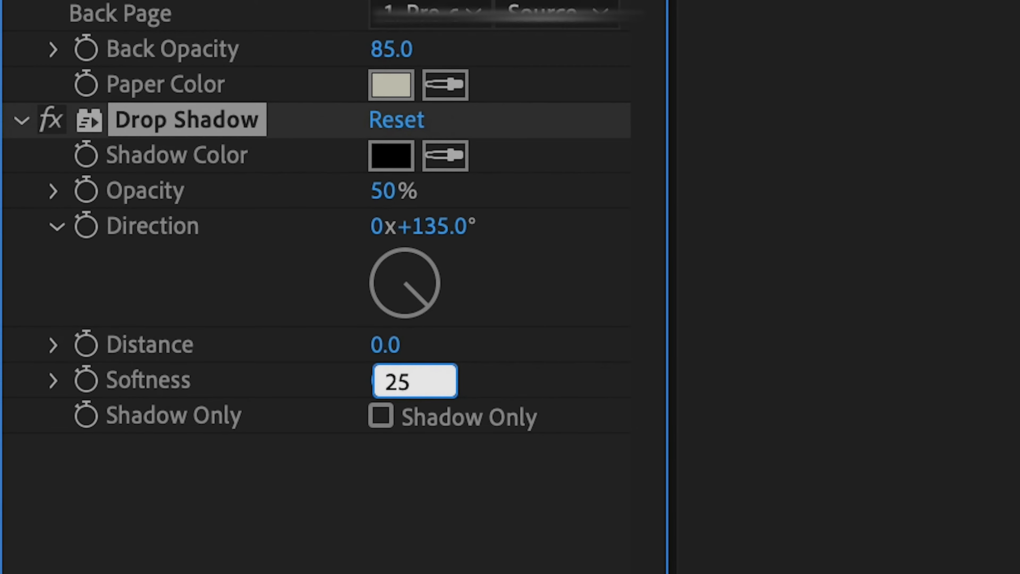
key(Return)
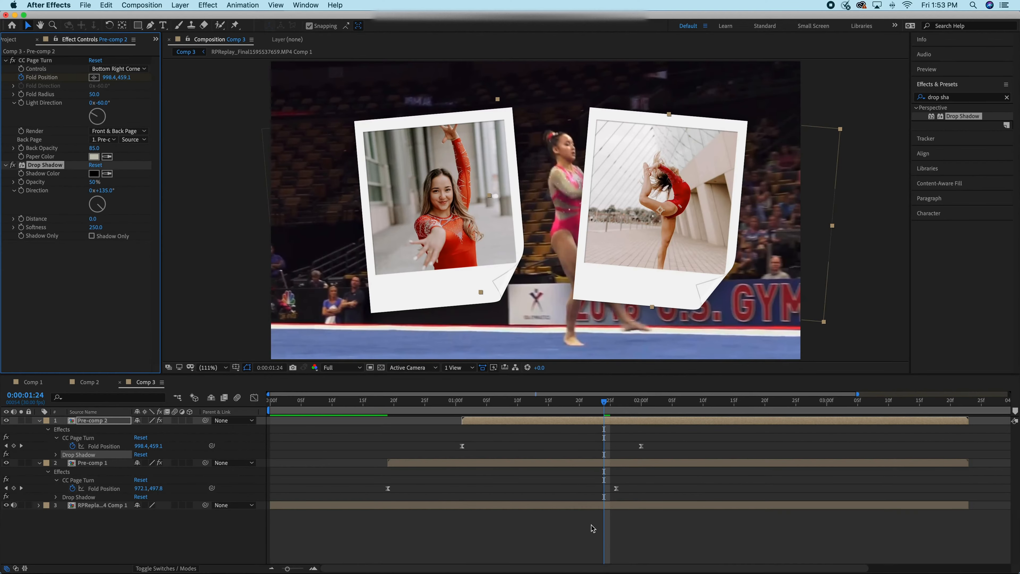
click(608, 423)
key(space)
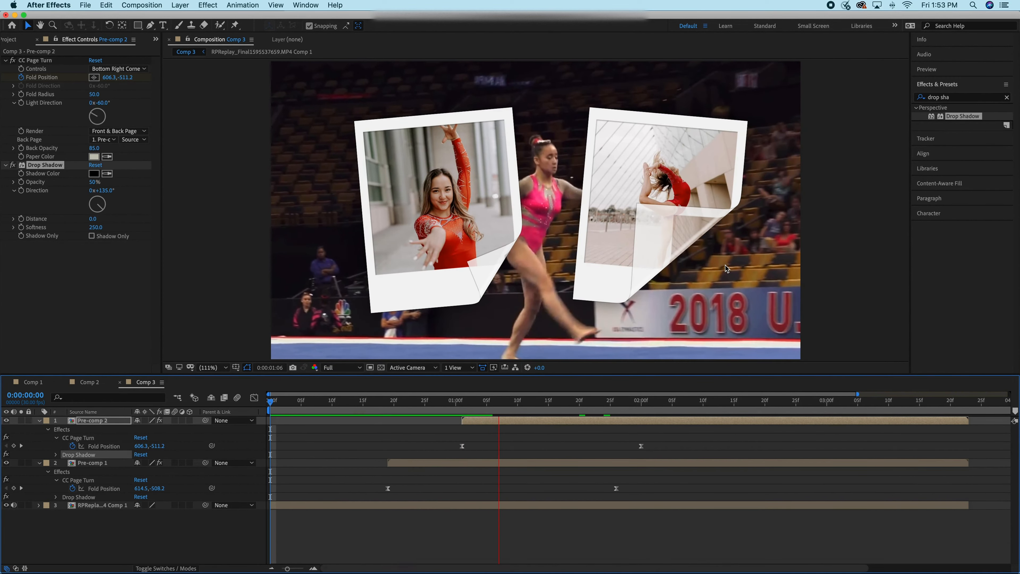
- Search the effects for "glow" and apply S_Glow to Pre-comp 1
click(553, 464)
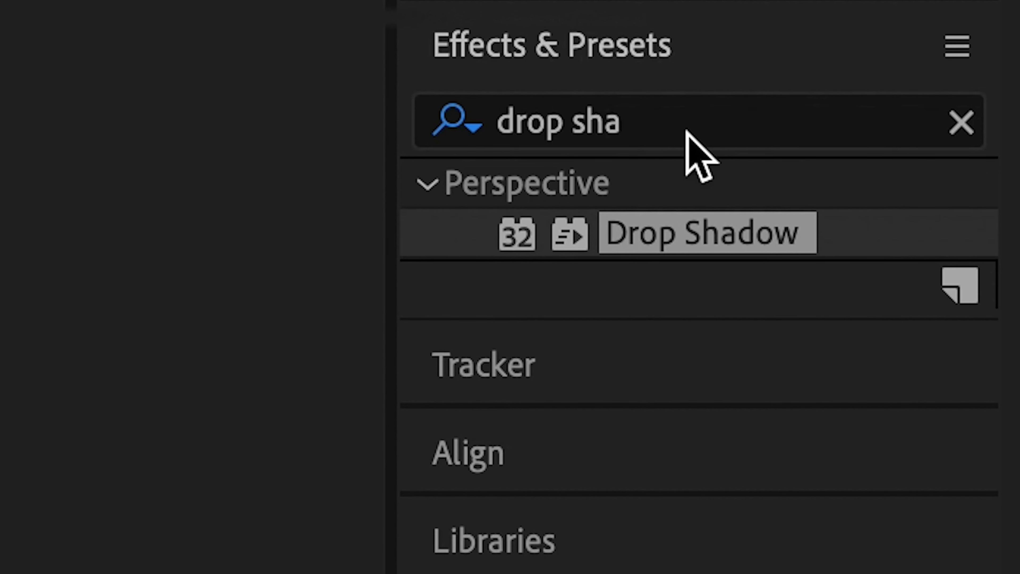
click(959, 99)
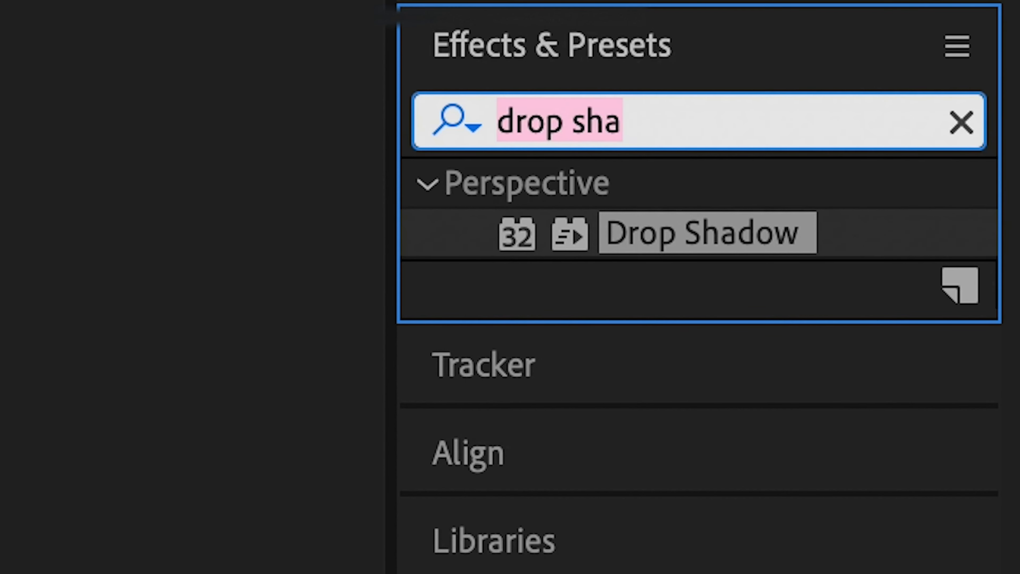
text(glow)
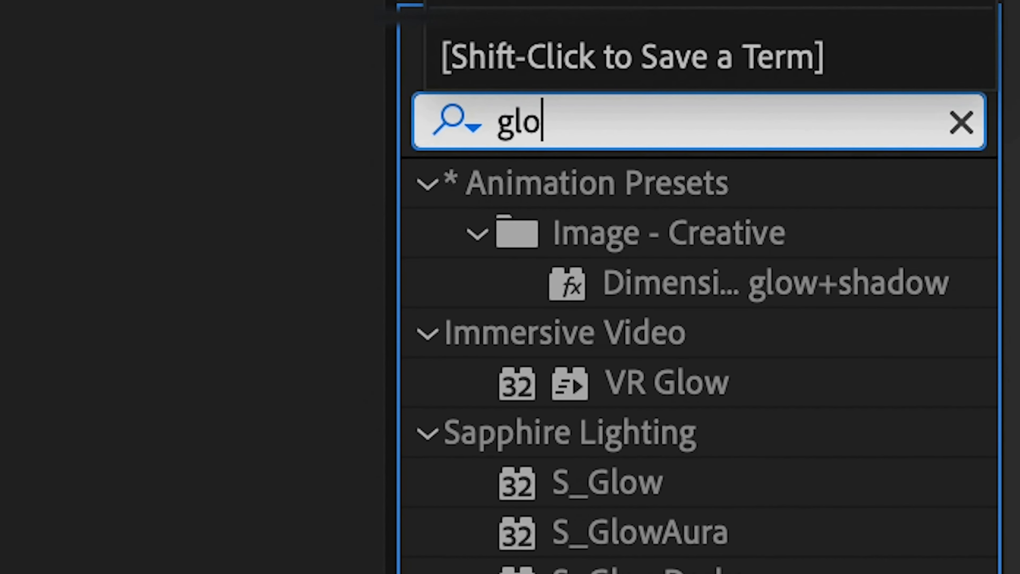
drag(658, 481, 419, 466)
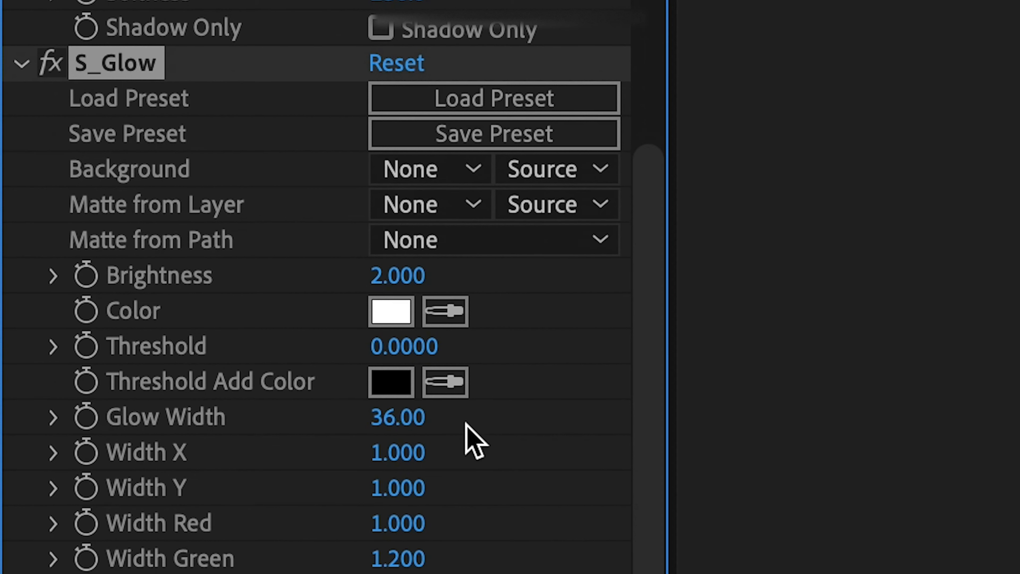
- Set the S_Glow brightness to 1 and add a brightness keyframe at the first frame of Pre-comp 1
drag(401, 275, 355, 275)
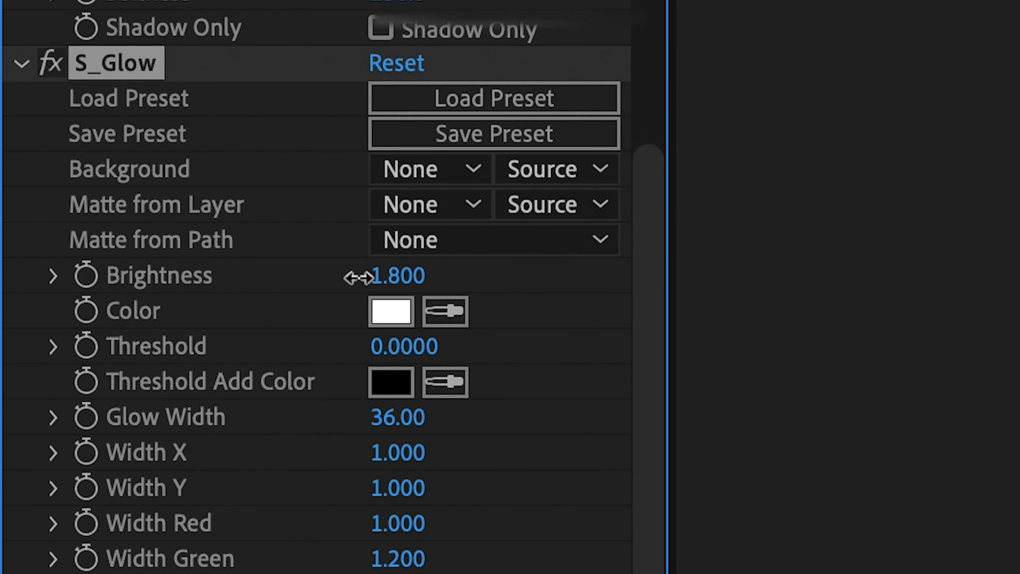
click(413, 276)
text(1)
key(Return)
click(86, 275)
- Preview the glow, and at 0:00:01:12 keyframe the S_Glow brightness on Pre-comp 1 to 0
key(space)
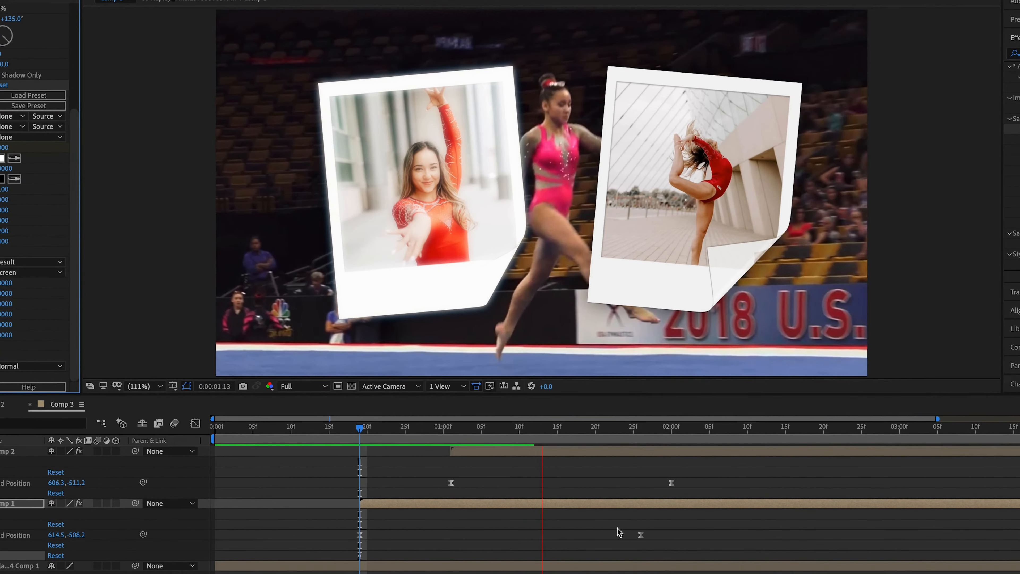
key(space)
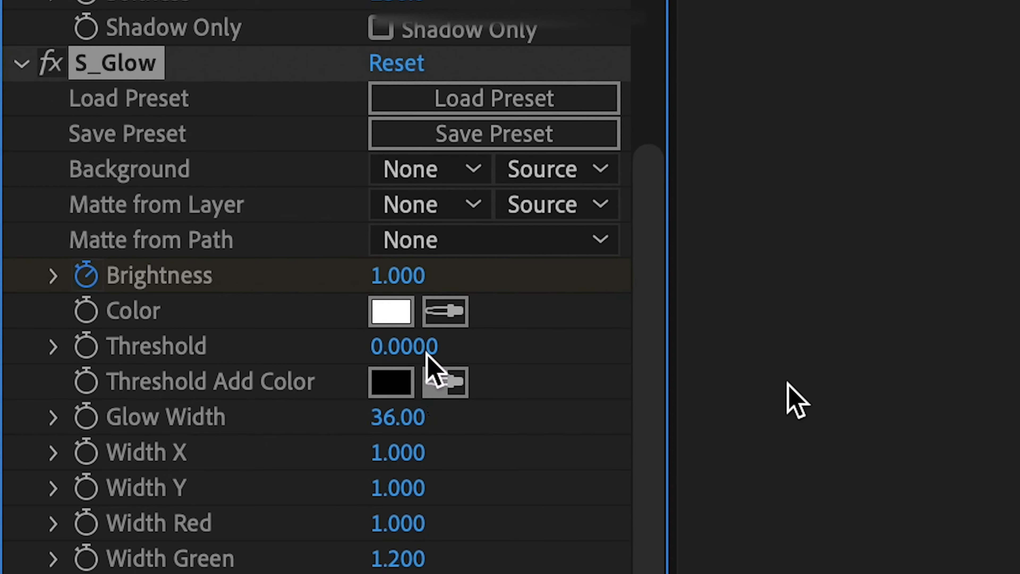
click(4, 148)
text(0)
key(Return)
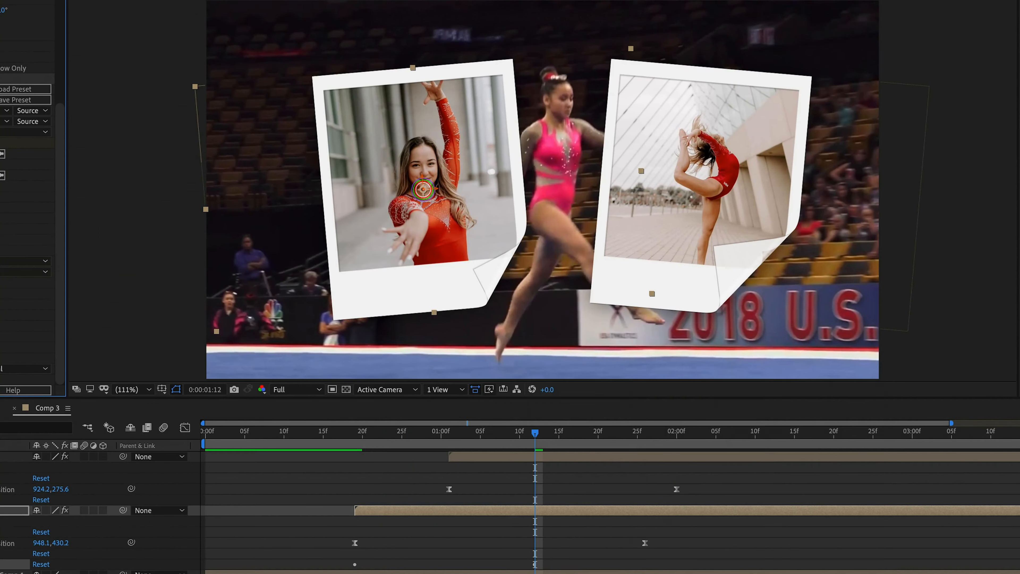
- Preview the glow, search the effects for "exposure" and apply the Color Correction Exposure effect to Pre-comp 2
click(316, 431)
key(space)
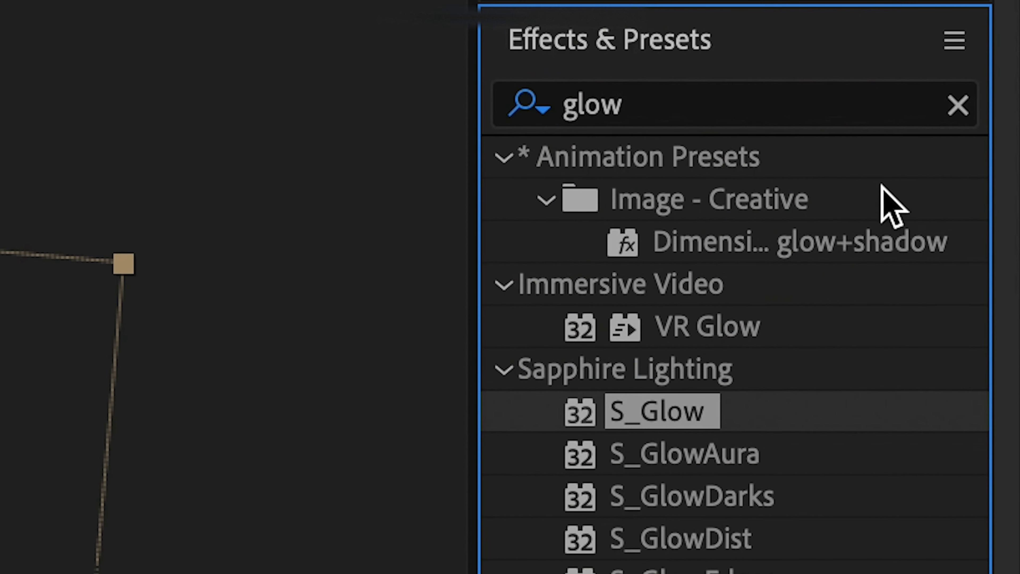
click(631, 112)
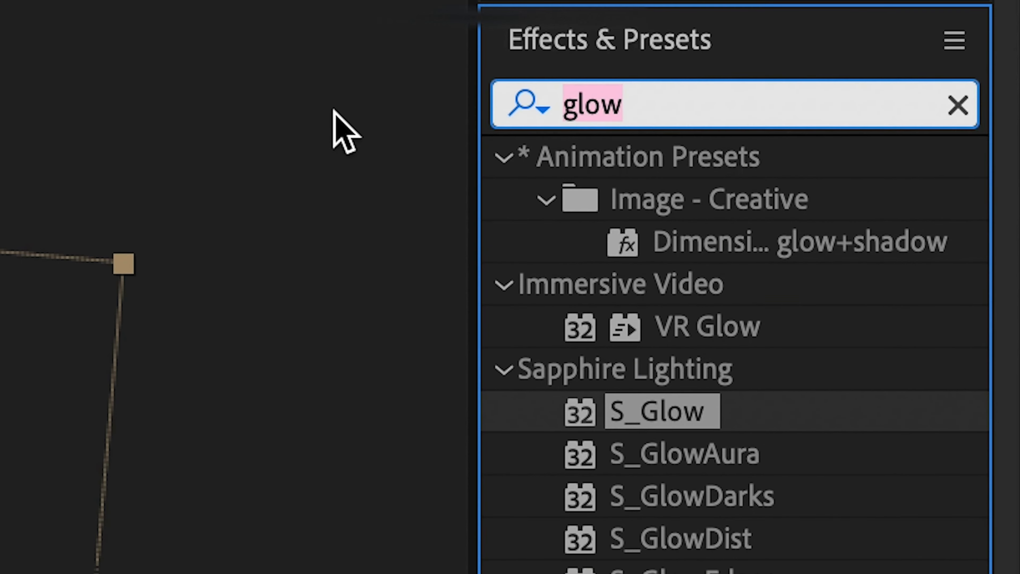
text(expos)
text(ure)
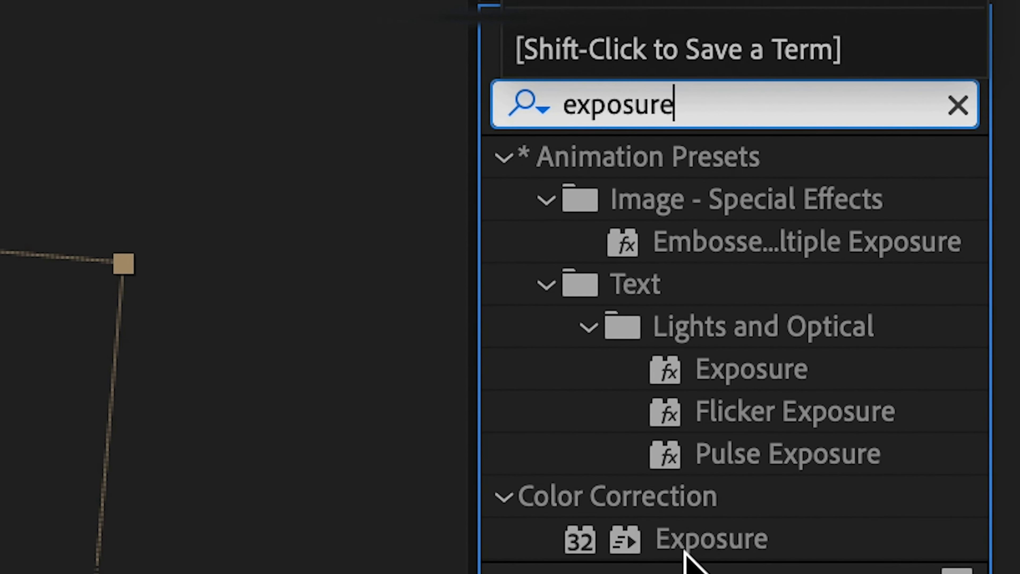
drag(682, 548, 479, 427)
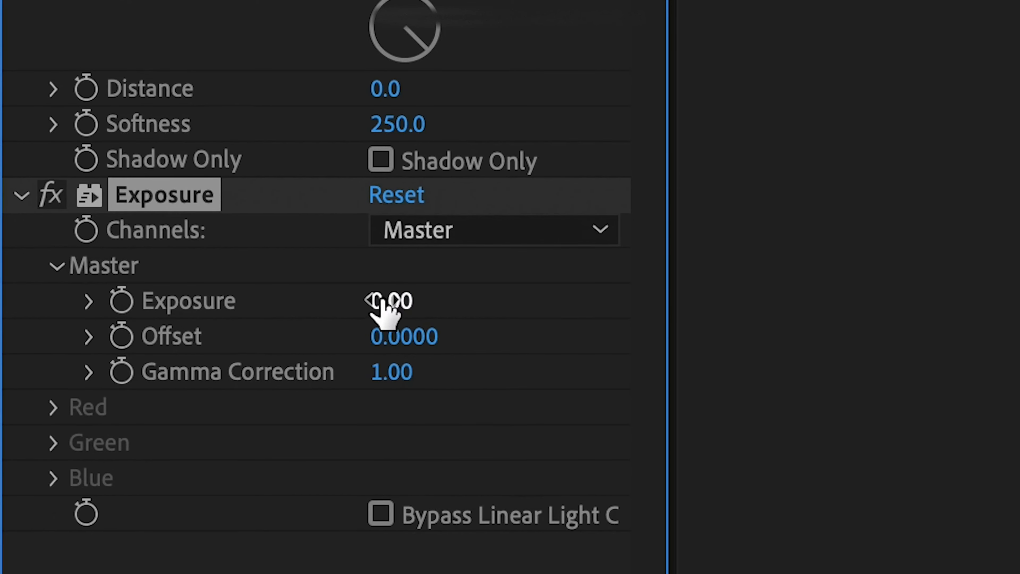
- Set the master Exposure on Pre-comp 2 to 1.5 and keyframe it at 0:00:01:01
drag(92, 269, 102, 270)
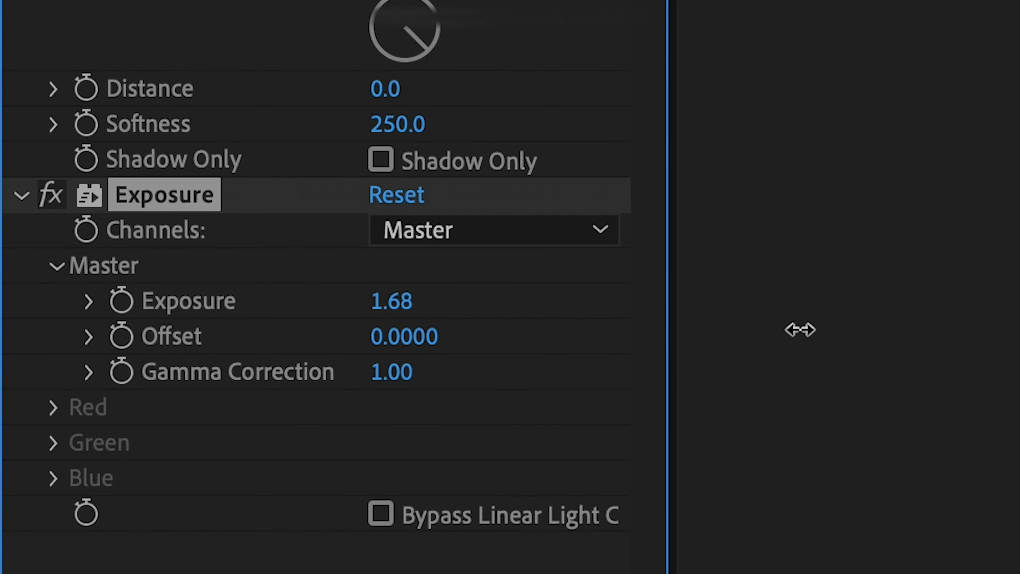
drag(776, 325, 680, 340)
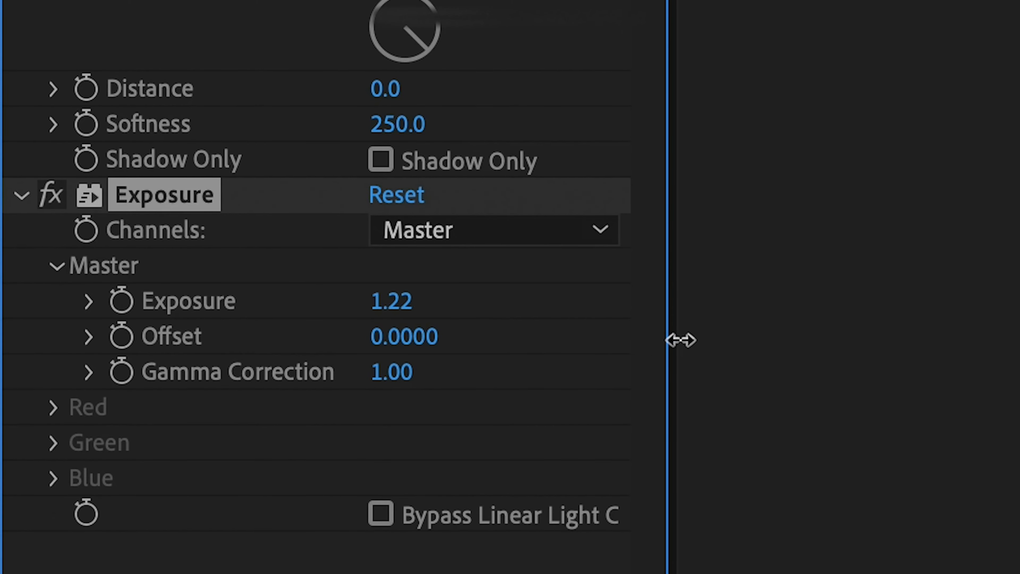
click(402, 301)
text(1.5)
key(Return)
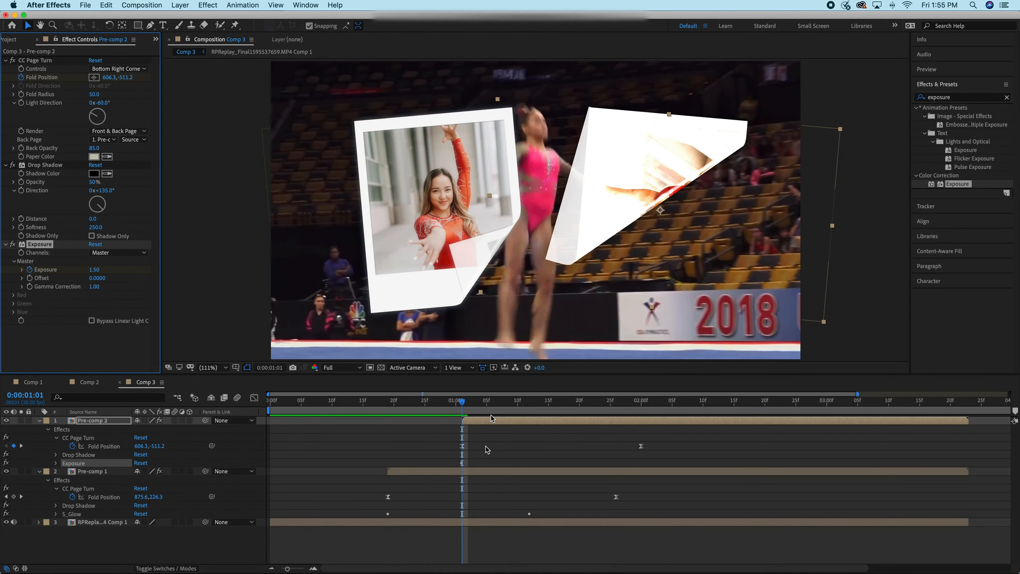
- At 0:00:01:23 keyframe Pre-comp 2's Exposure to 0, and preview the brightness fade from about 0:00:00:17
drag(463, 403, 598, 444)
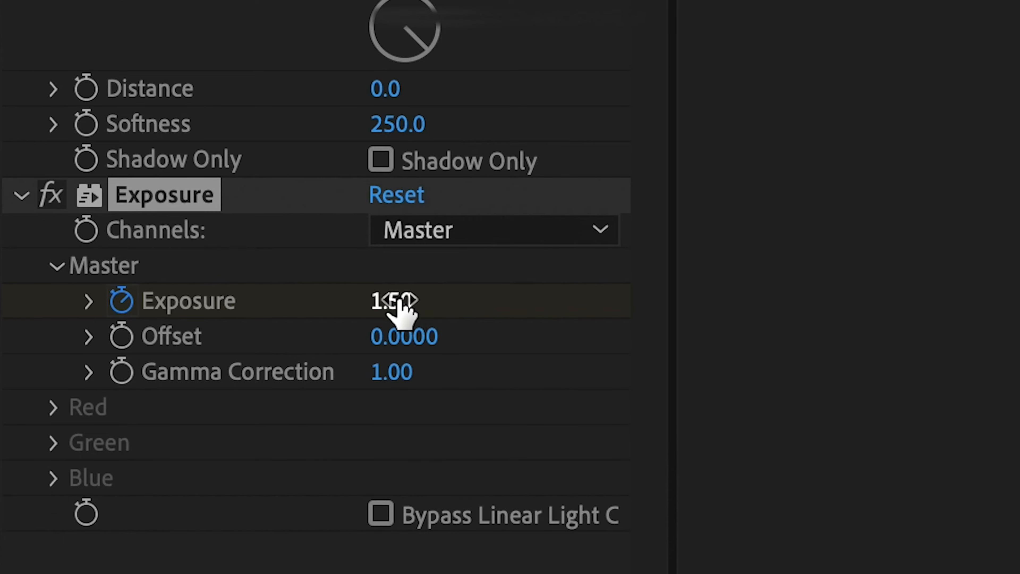
click(94, 270)
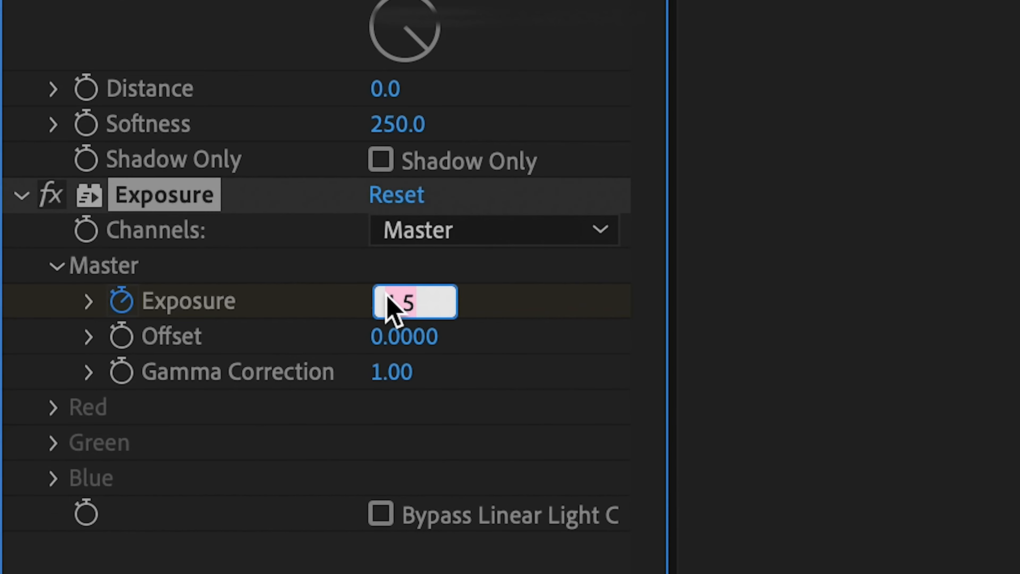
text(0)
key(Return)
key(space)
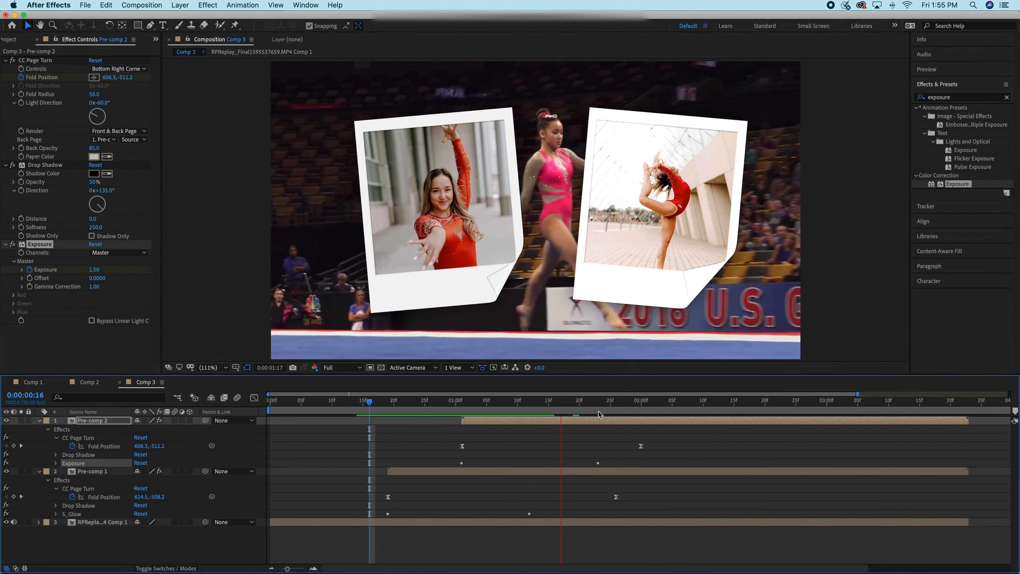
key(space)
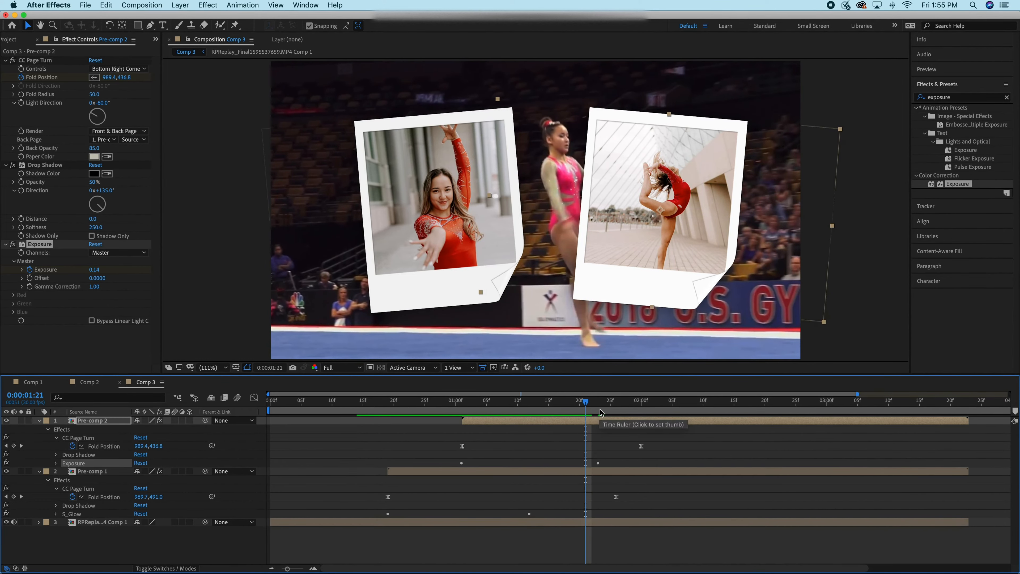
drag(595, 411, 376, 463)
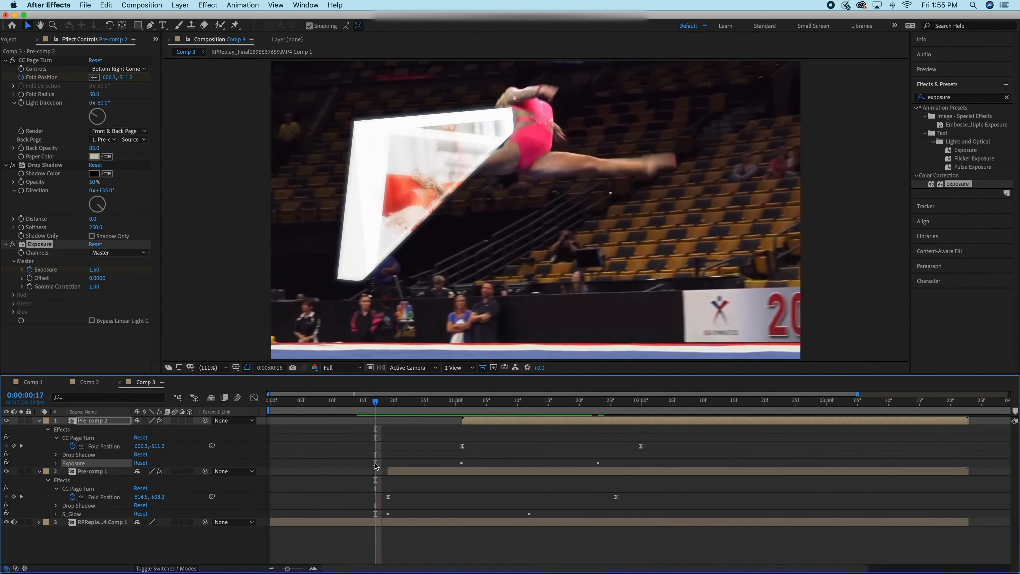
key(space)
- Undo the exposure keyframes and the Exposure effect on Pre-comp 2
key(super+z)
key(super+z)
key(super+z)
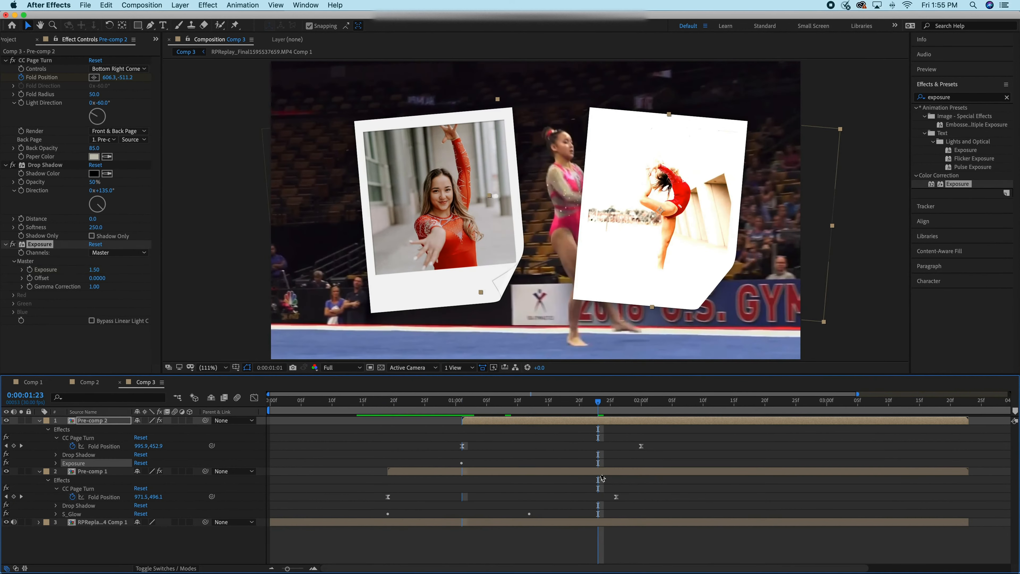
key(super+z)
- Copy the two S_Glow brightness keyframes from Pre-comp 1, paste them onto Pre-comp 2 at 0:00:01:01, and preview the comp
click(498, 462)
key(u)
key(u)
key(u)
drag(541, 520, 344, 534)
key(super+c)
click(493, 421)
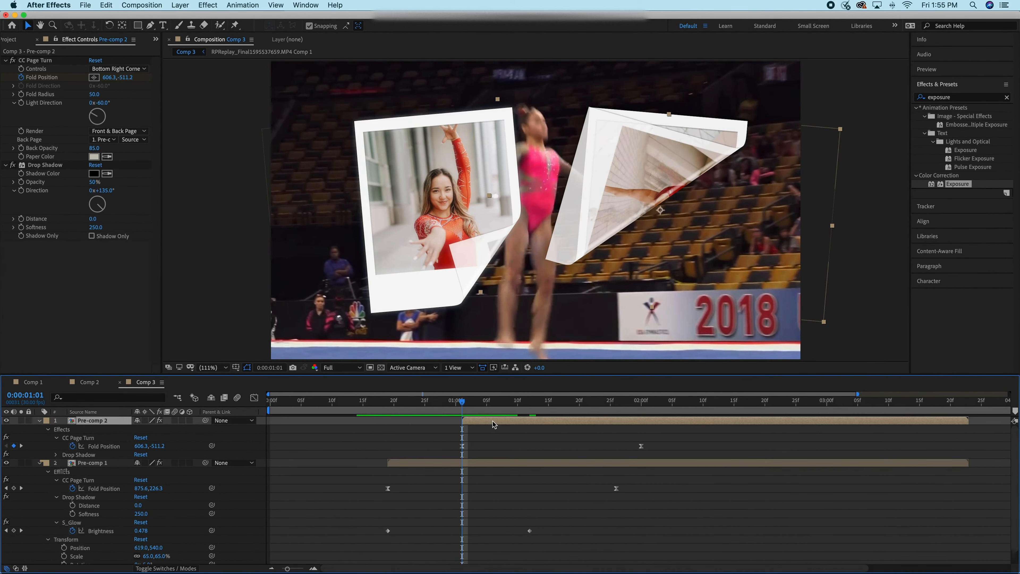
key(super+v)
key(space)
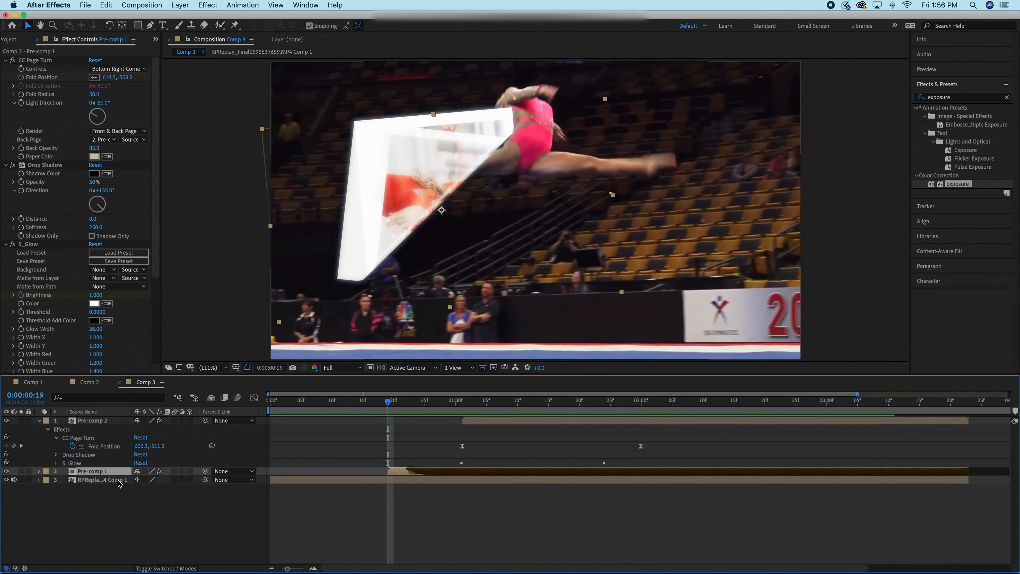
- Add Scale keyframes of 65% to Pre-comp 1 at 0:00:00:19 and 0:00:01:21
key(s)
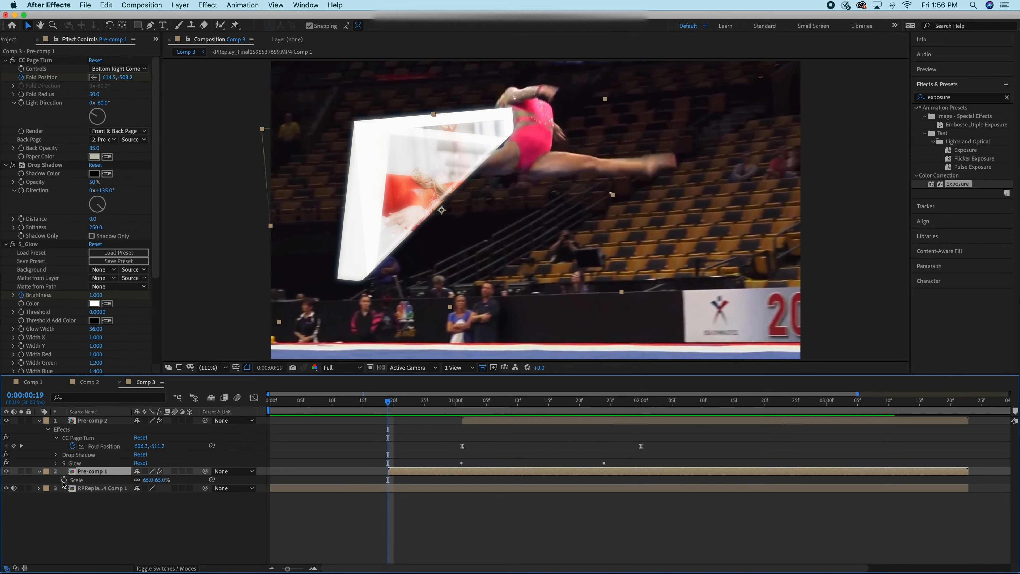
click(63, 479)
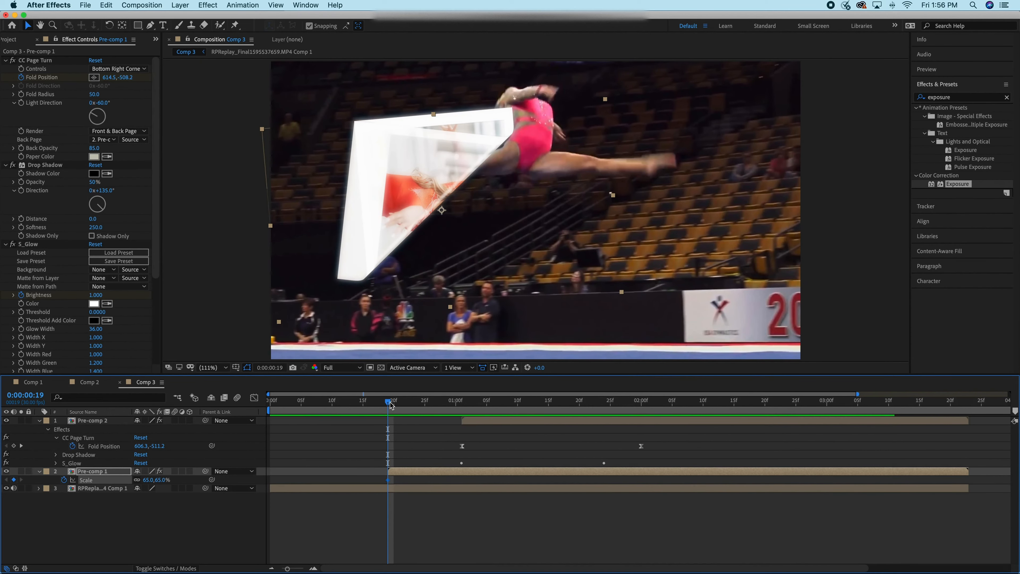
drag(390, 404, 601, 485)
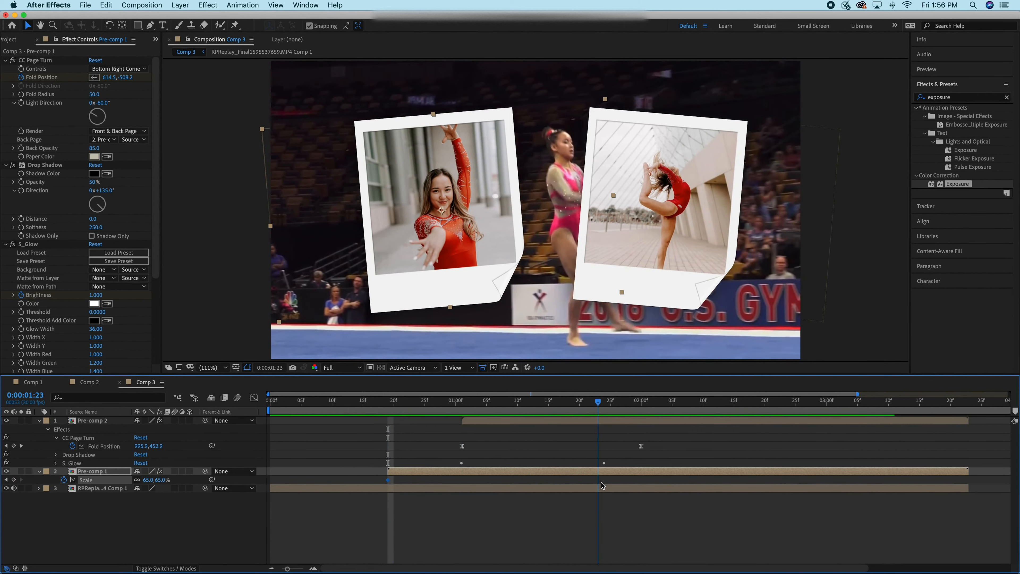
key(space)
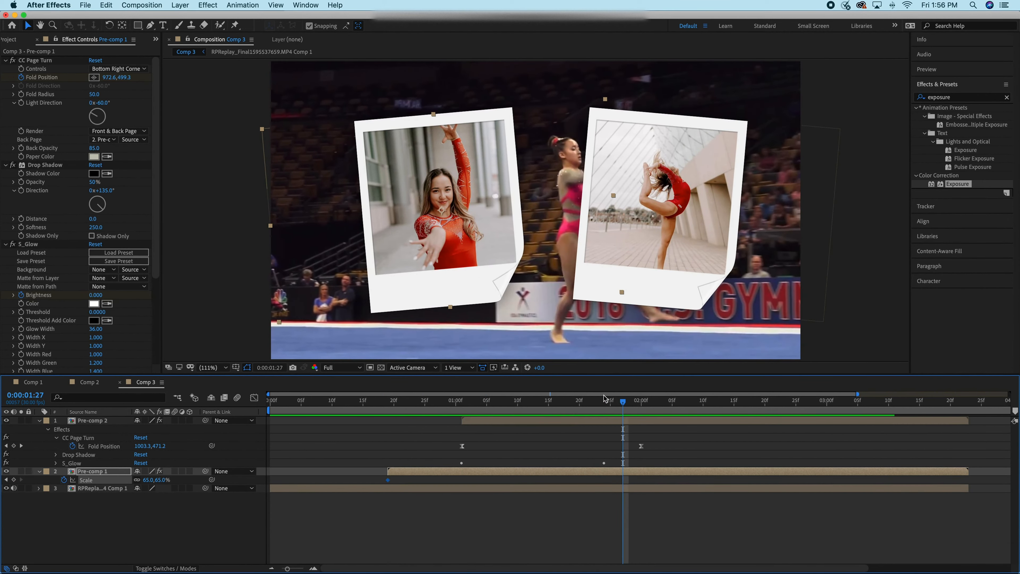
drag(617, 409, 588, 445)
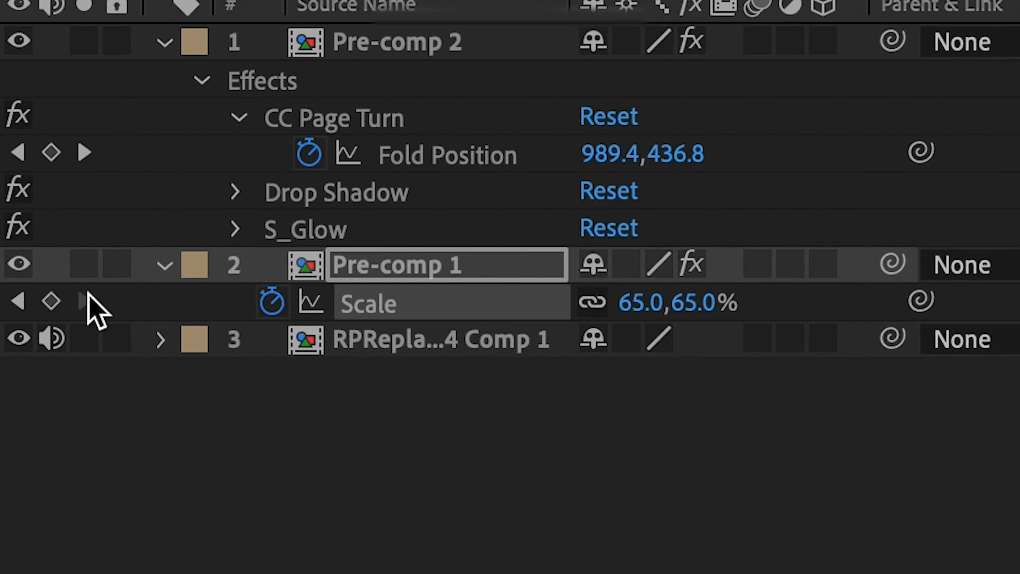
click(13, 480)
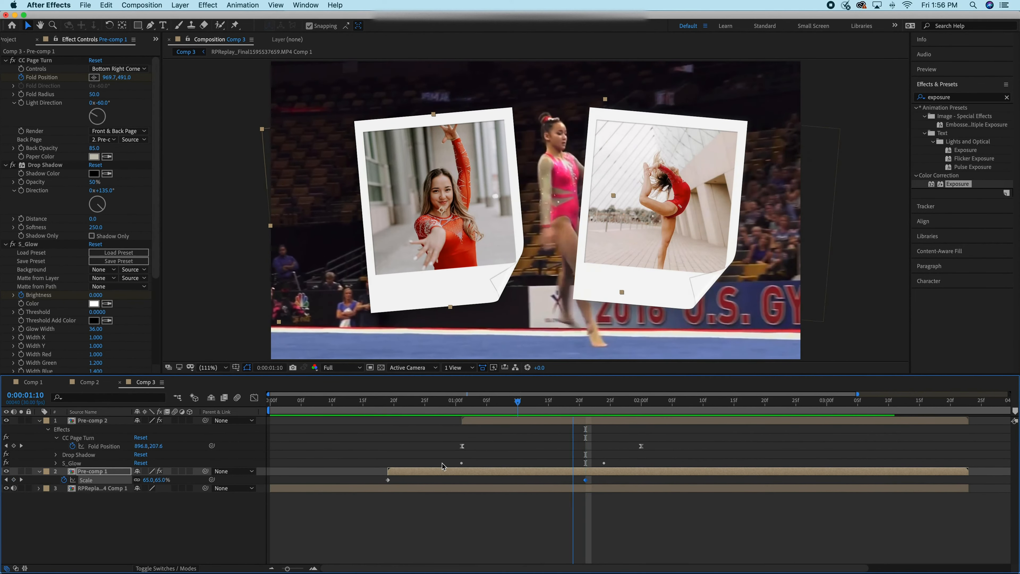
- Set Pre-comp 1's first Scale keyframe at 0:00:00:19 to 180%
key(j)
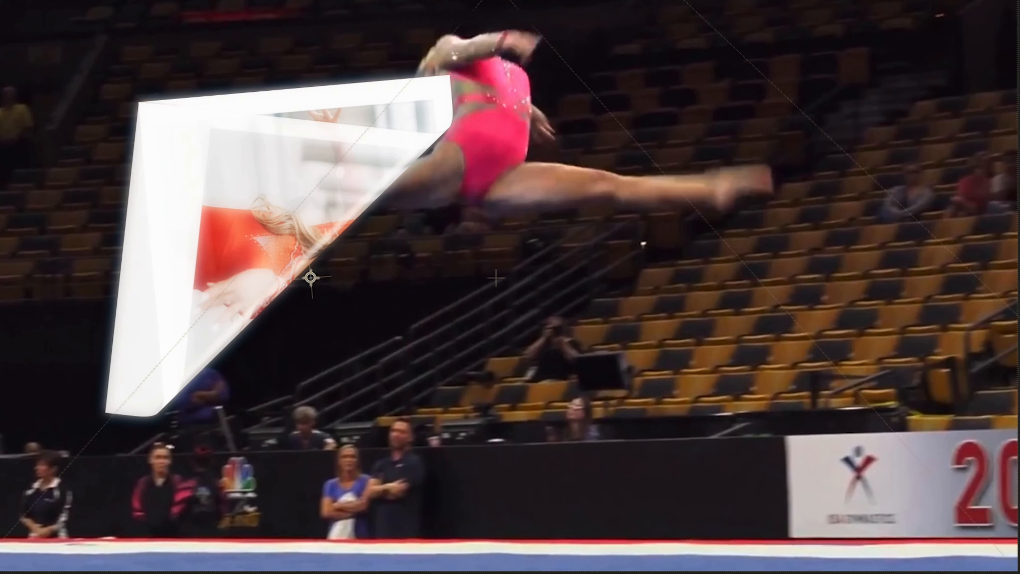
drag(163, 481, 245, 481)
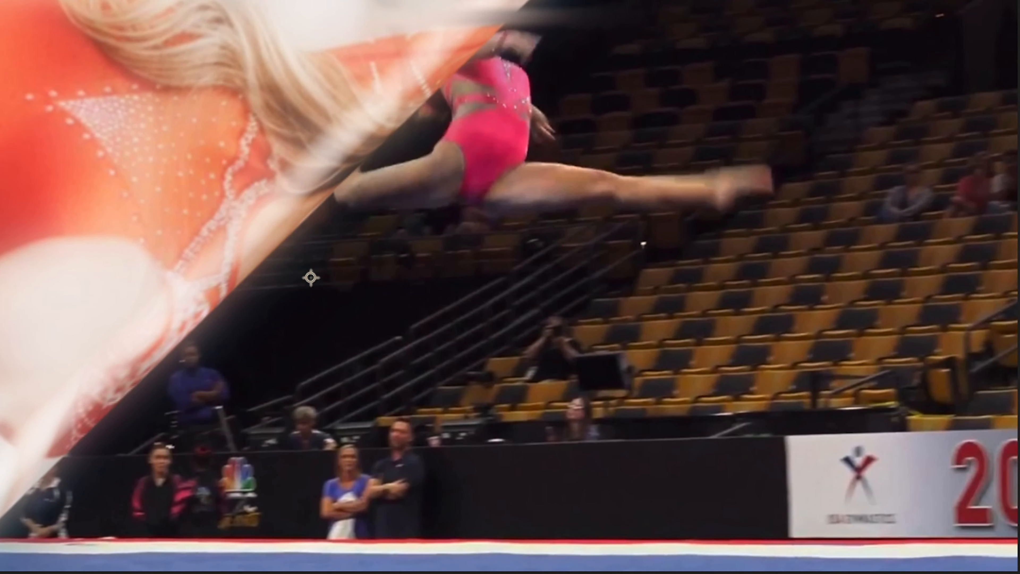
drag(935, 326, 909, 320)
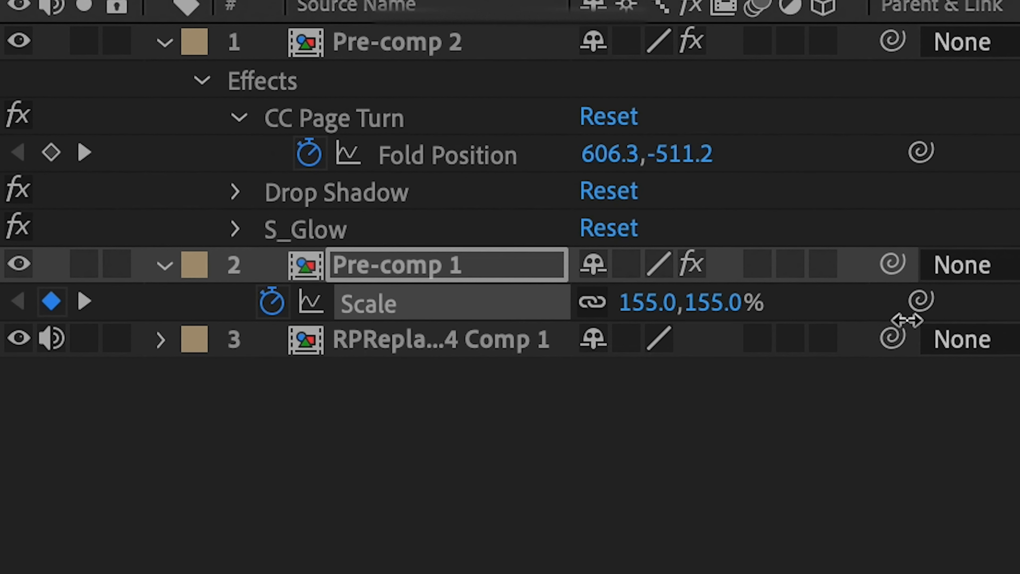
click(704, 306)
text(180)
key(Return)
- Apply Easy Ease to both Scale keyframes of Pre-comp 1
drag(793, 438, 155, 474)
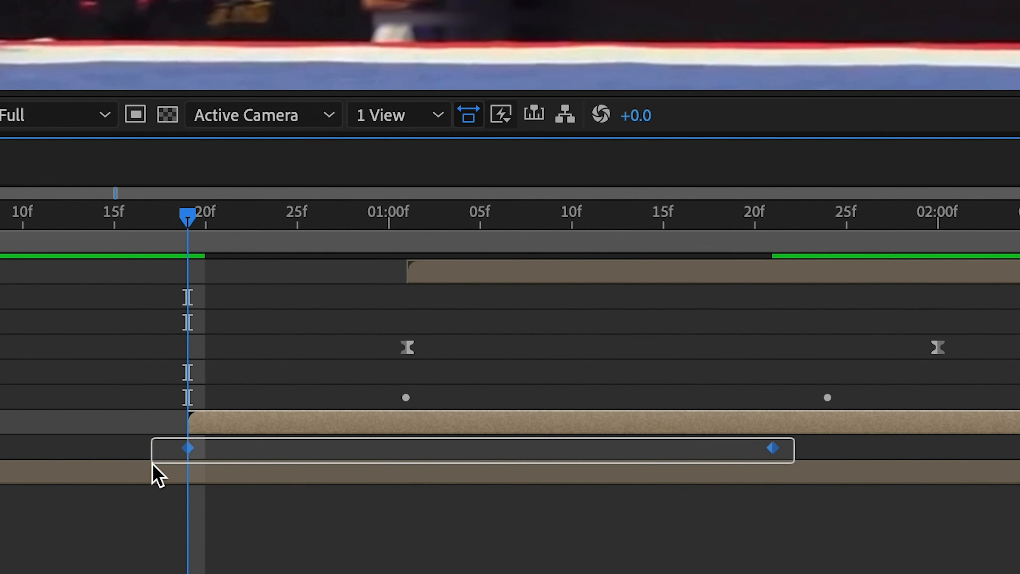
right_click(188, 448)
mouse_move(347, 573)
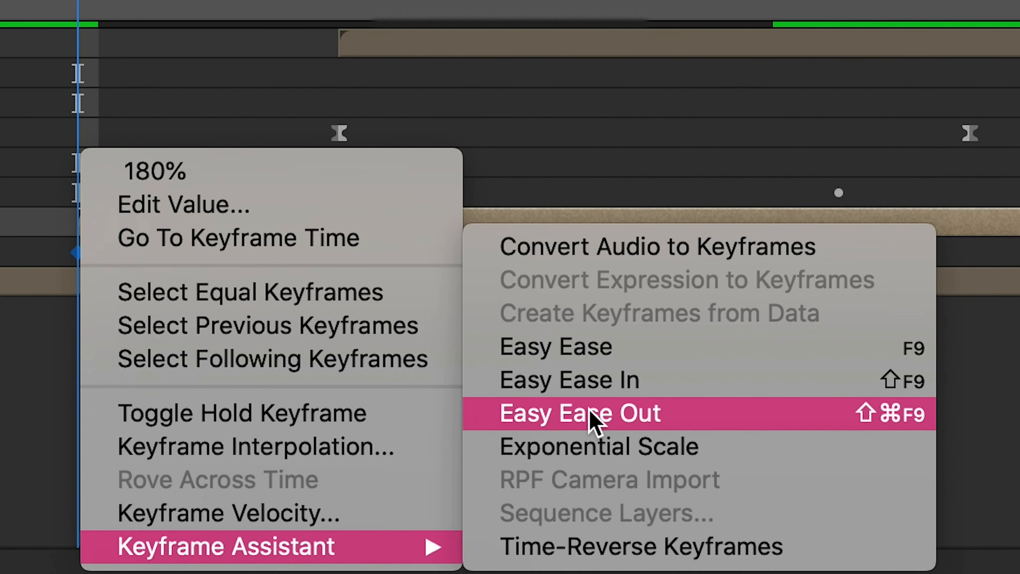
click(574, 348)
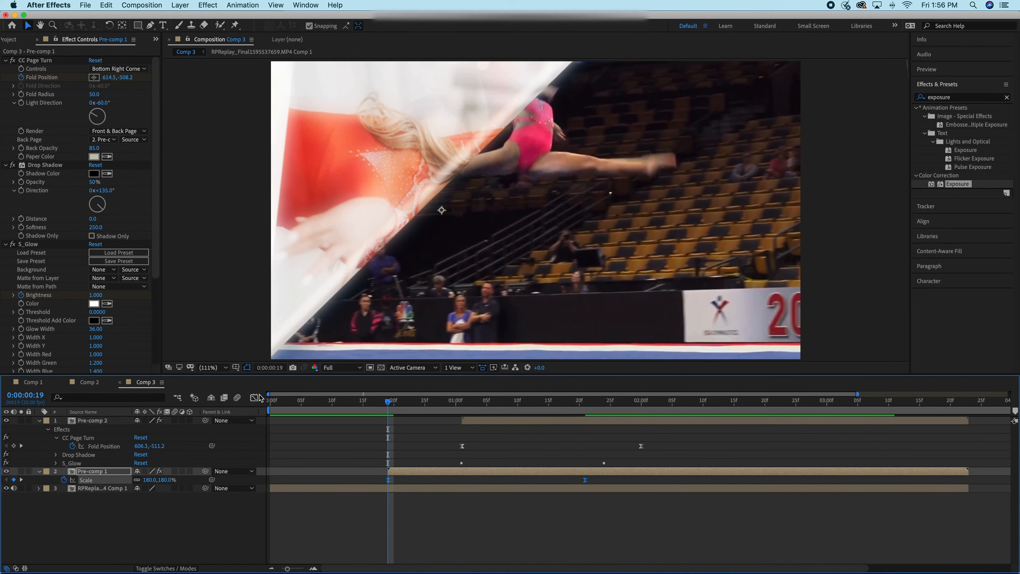
- Open the Graph Editor for Pre-comp 1's Scale, show its value graph and fit the whole curve in view
click(255, 397)
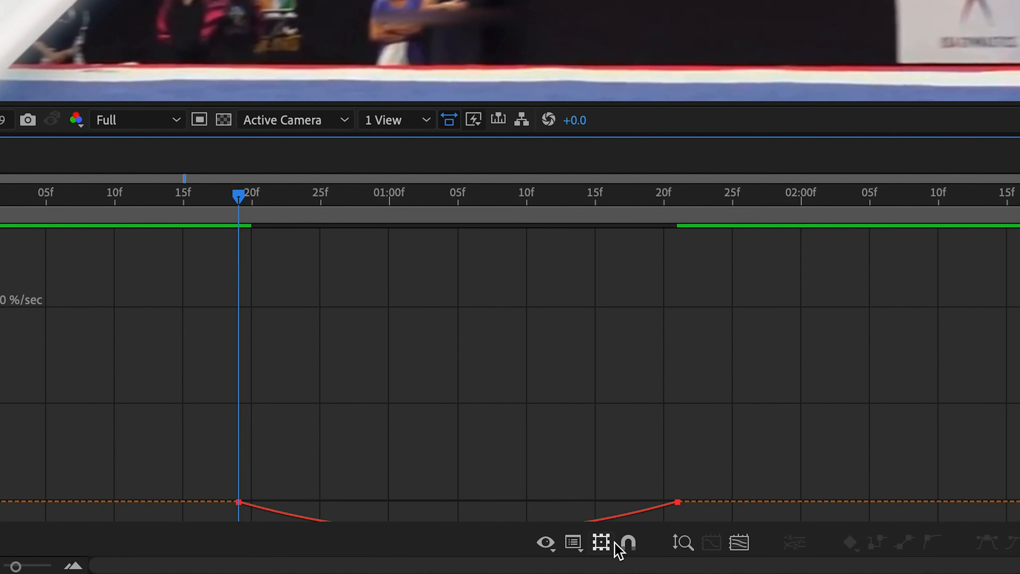
click(736, 545)
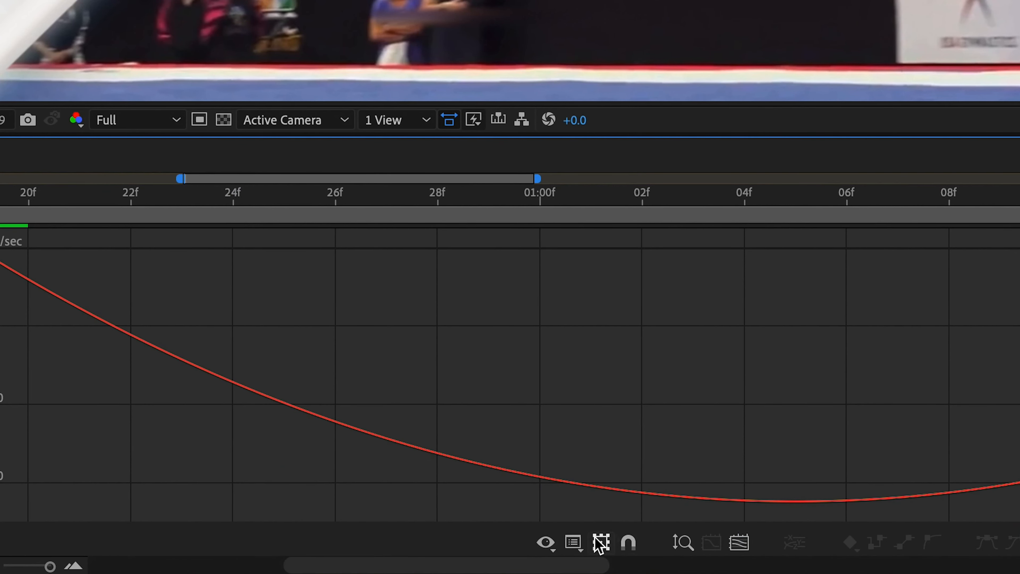
click(546, 543)
click(642, 360)
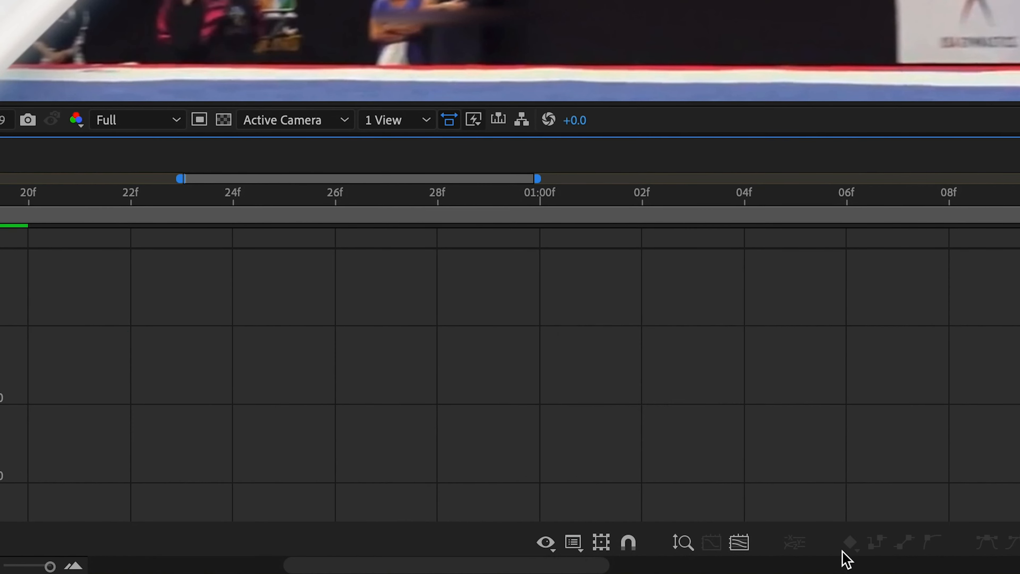
click(739, 542)
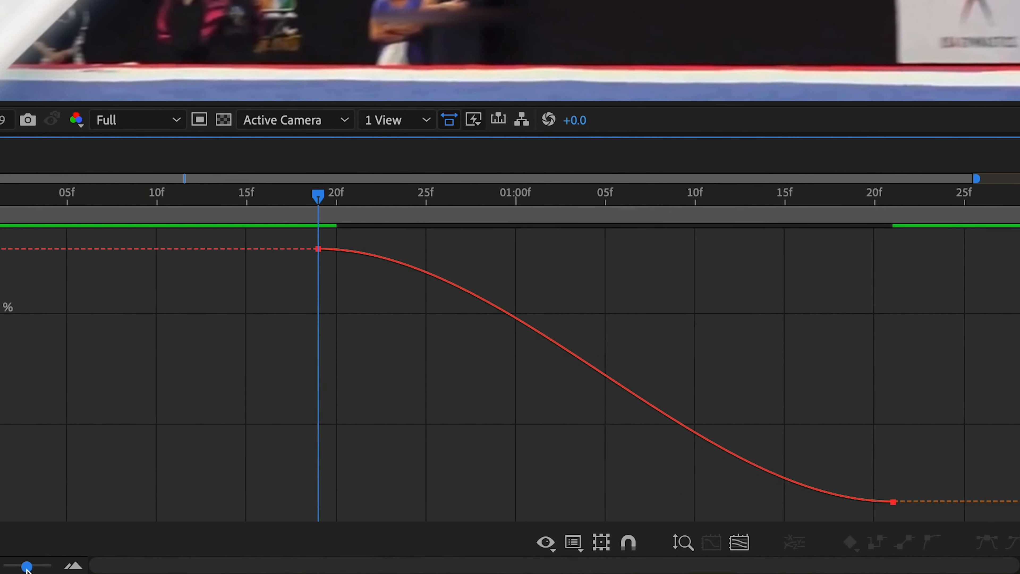
- Reshape Pre-comp 1's Scale curve to drop steeply from the first keyframe and flatten gradually into the last, and preview it
click(245, 248)
drag(393, 249, 155, 485)
drag(544, 501, 293, 495)
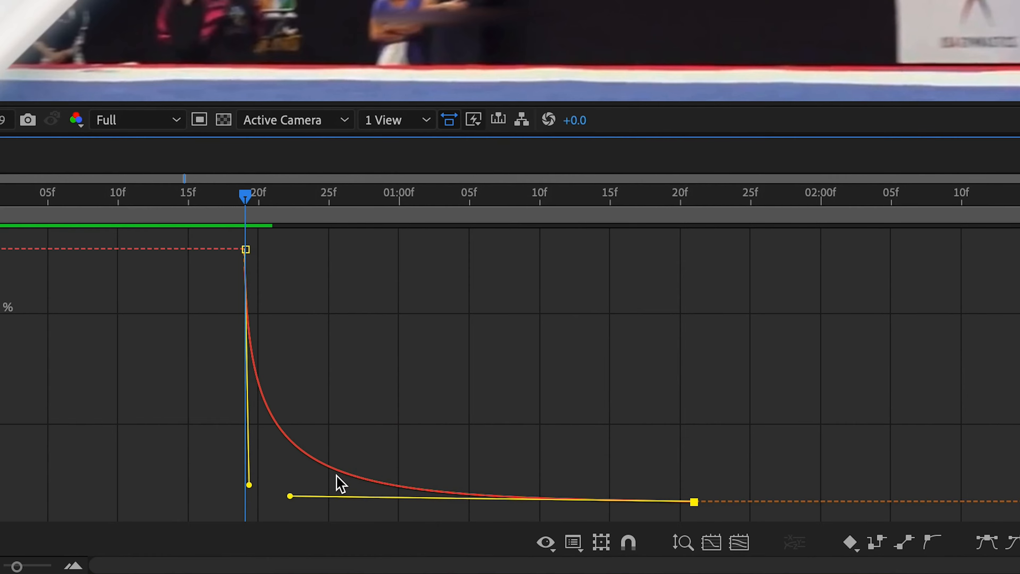
key(space)
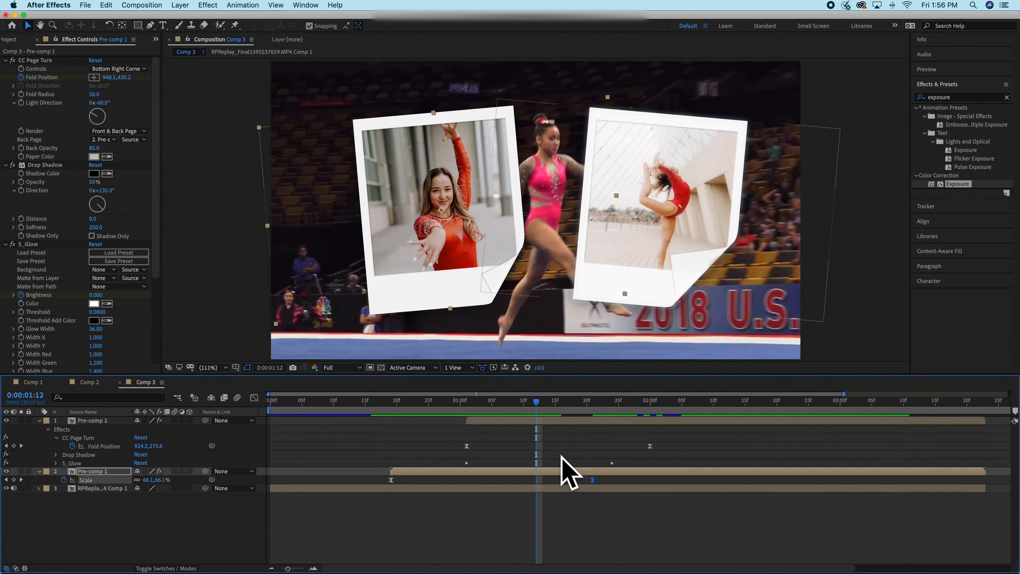
- Enable motion blur on Pre-comp 2 and Pre-comp 1
click(174, 420)
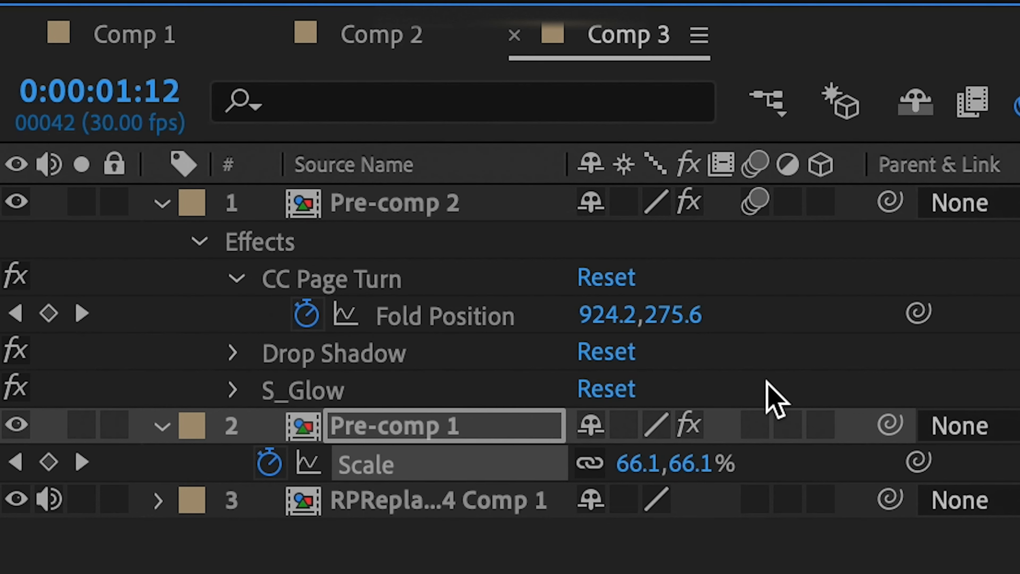
click(174, 471)
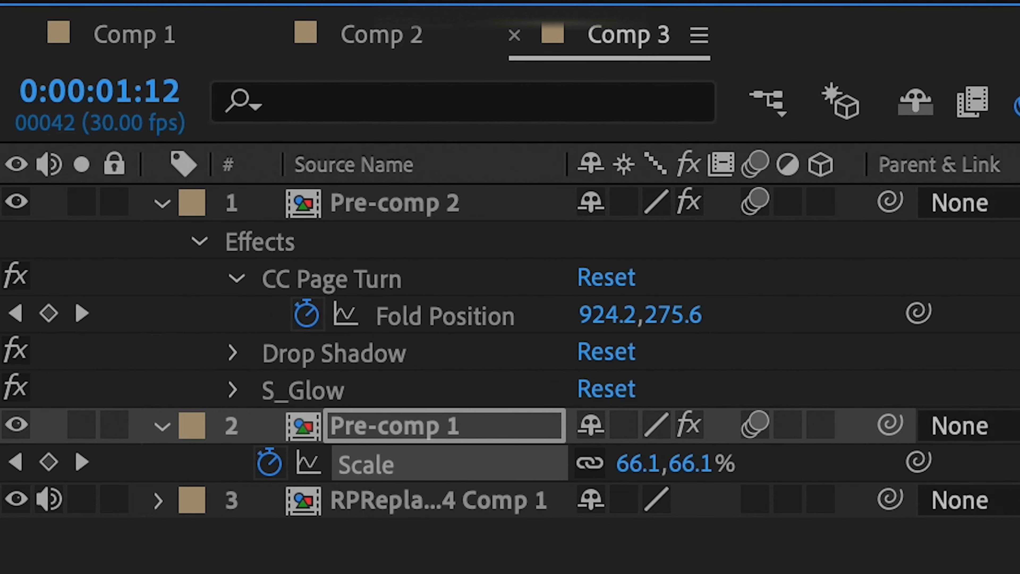
- Preview the Comp 3 animation from 0:00:00:16 with motion blur on both pre-comps
drag(536, 402, 369, 471)
key(space)
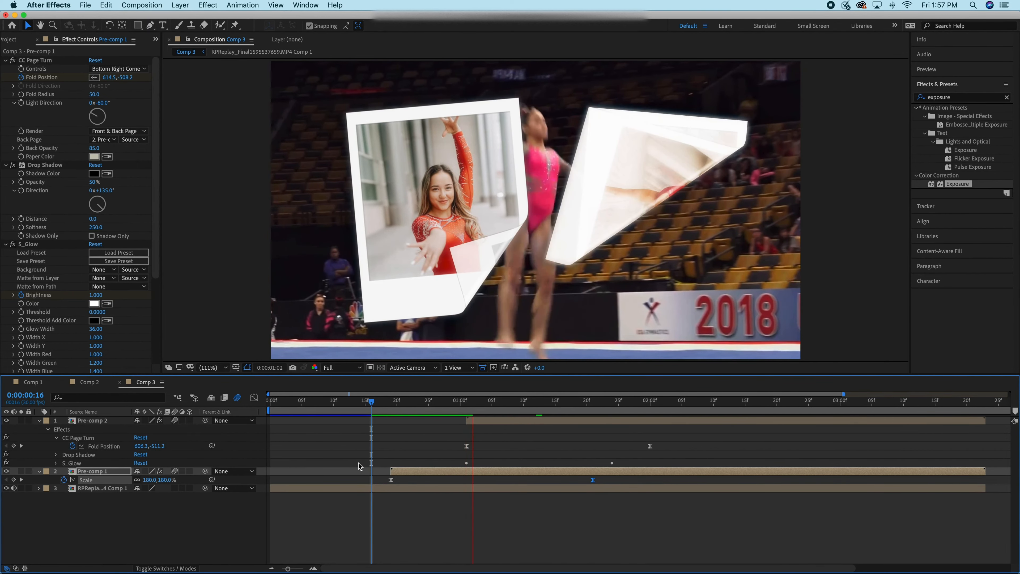
key(space)
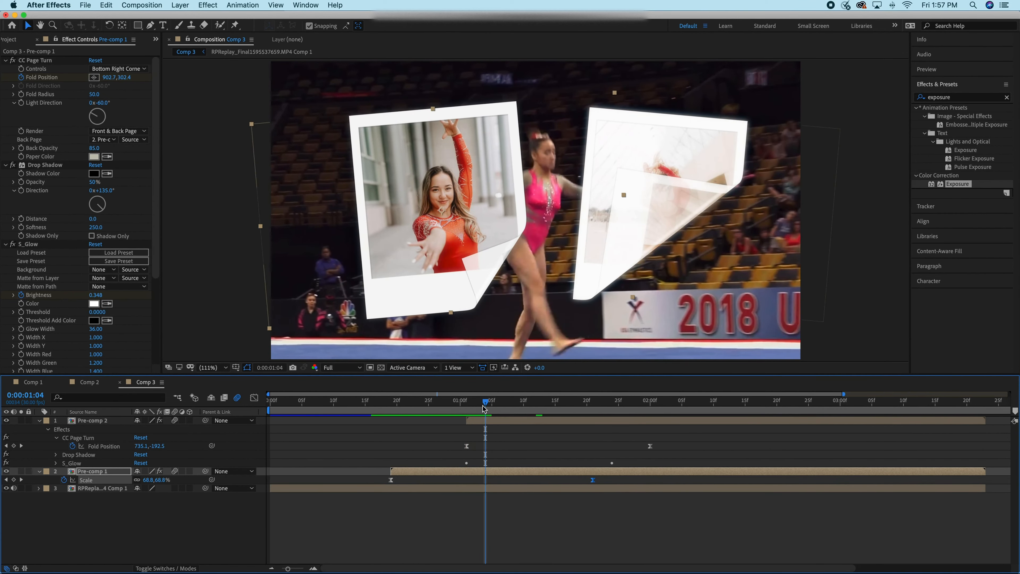
- Reveal Pre-comp 2's Scale and set its first keyframe at the layer's start, 0:00:01:01
drag(484, 403, 465, 427)
click(485, 421)
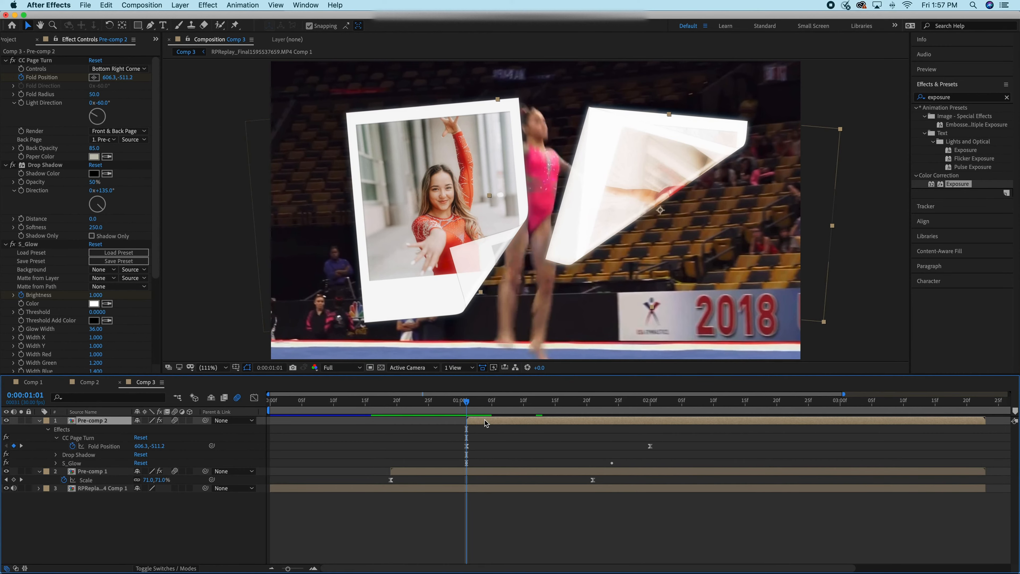
key(s)
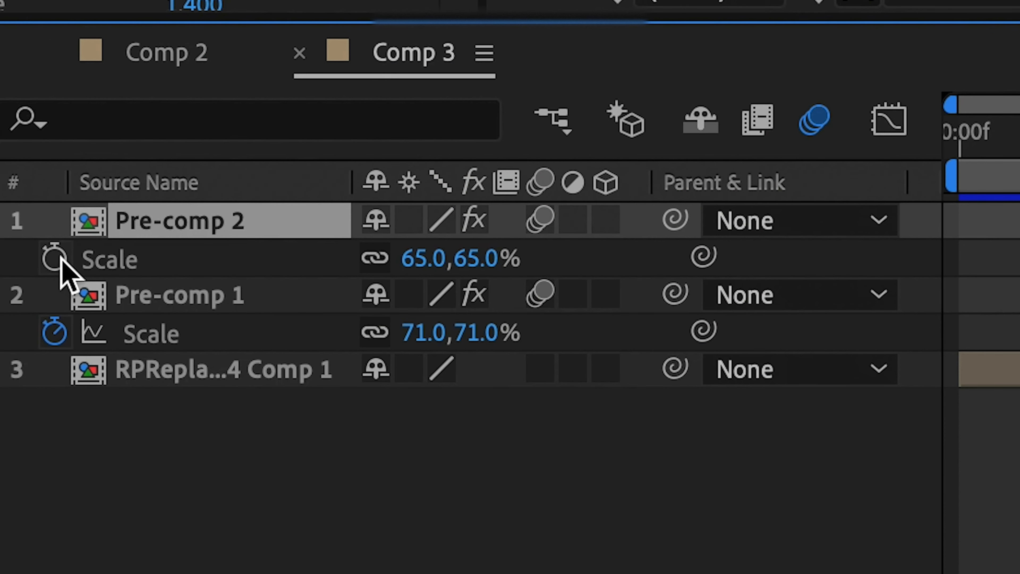
click(63, 429)
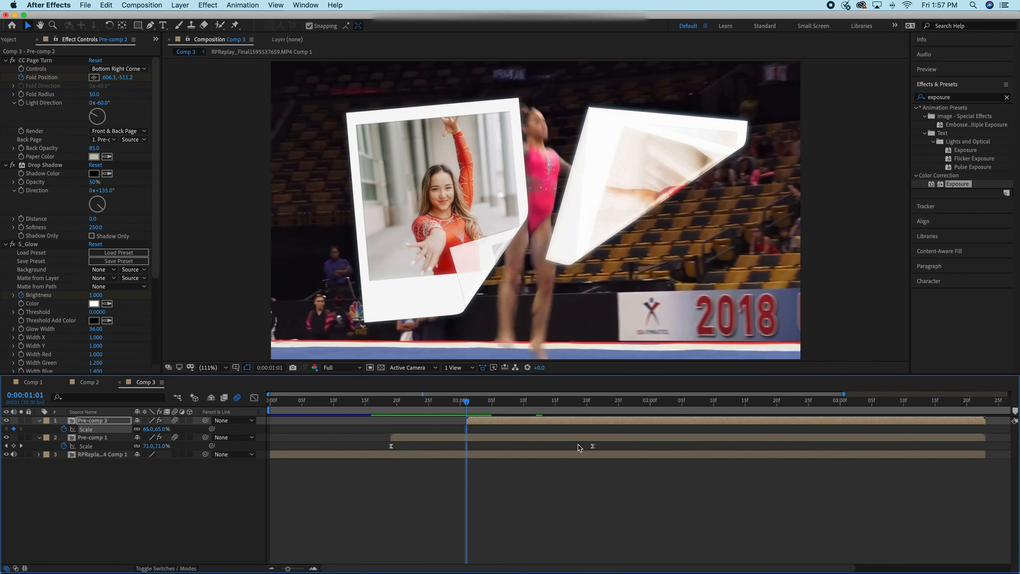
- Preview the page turn and add a second Pre-comp 2 Scale keyframe of 65% at 0:00:02:04
key(space)
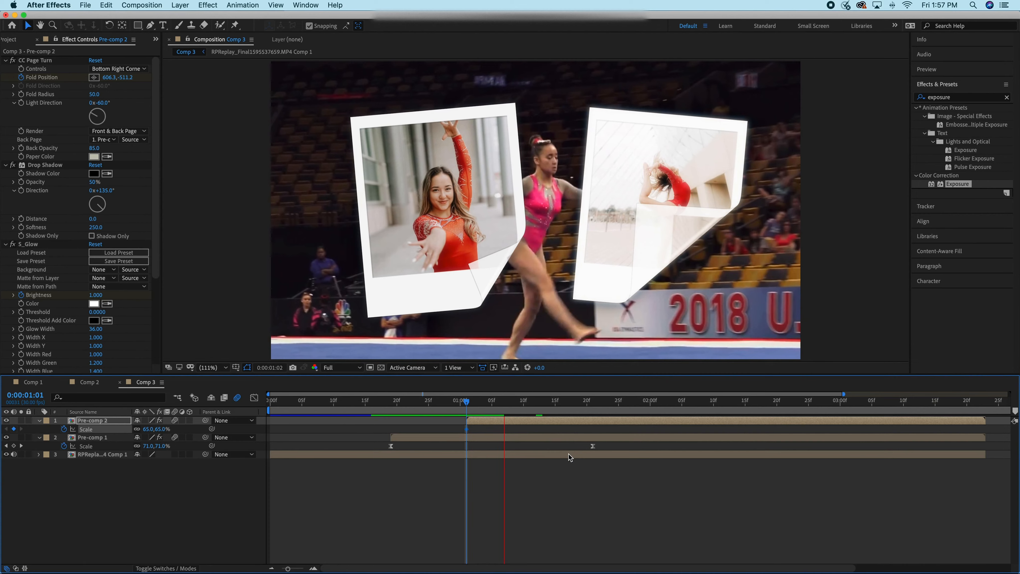
drag(693, 407, 678, 419)
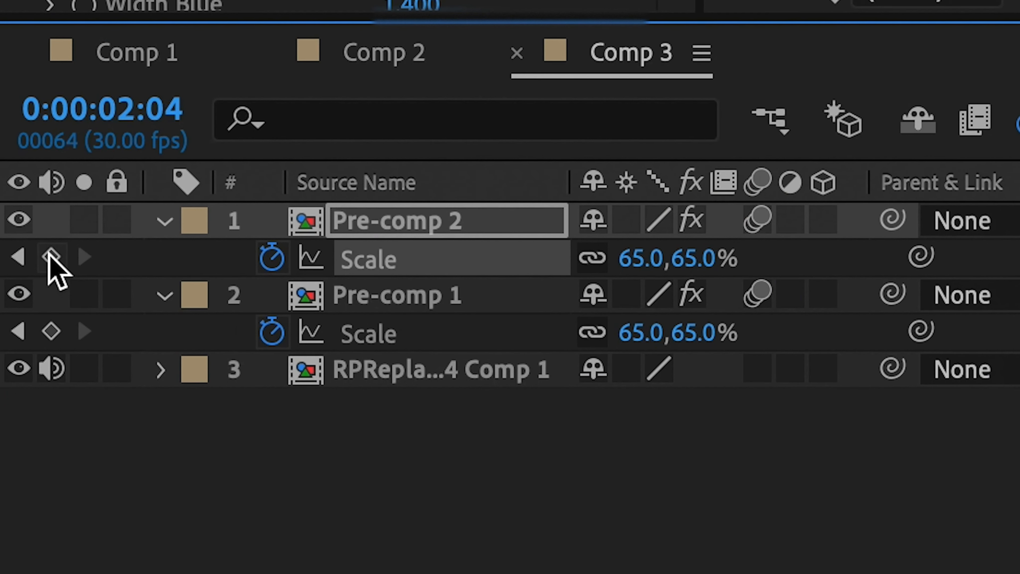
click(13, 428)
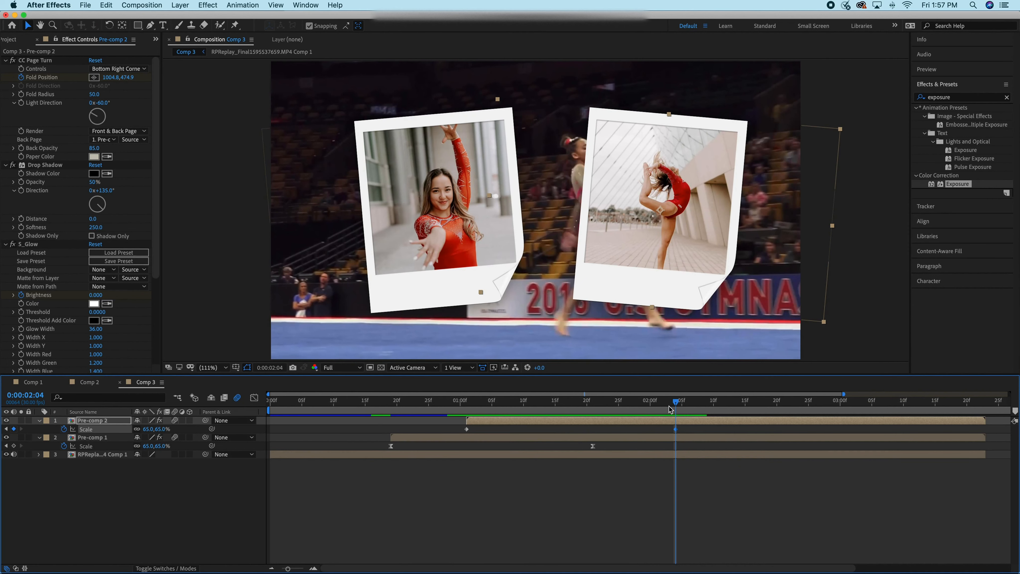
- Set Pre-comp 2's Scale to 180% at its first keyframe, 0:00:01:01
drag(669, 409, 466, 432)
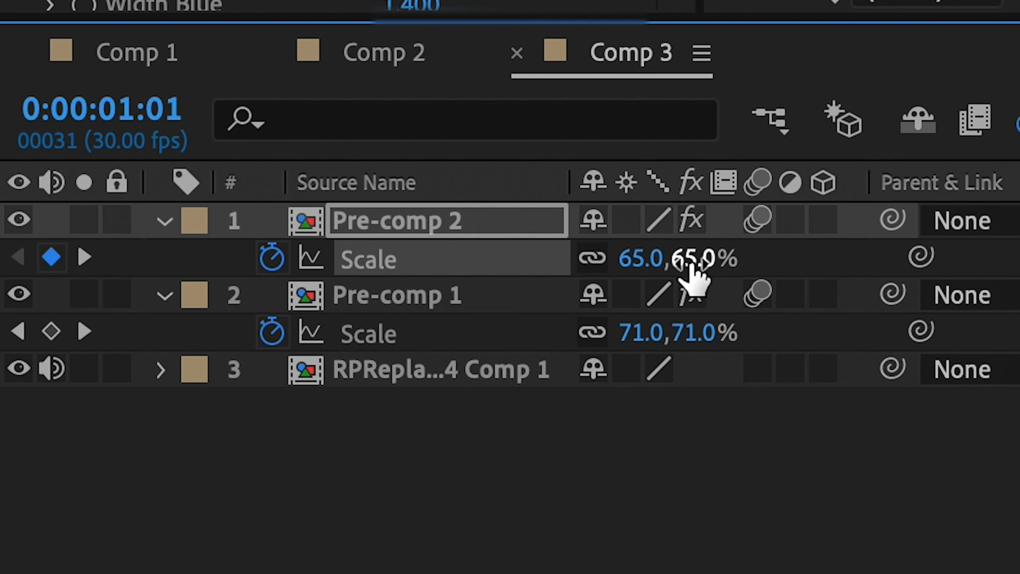
click(160, 429)
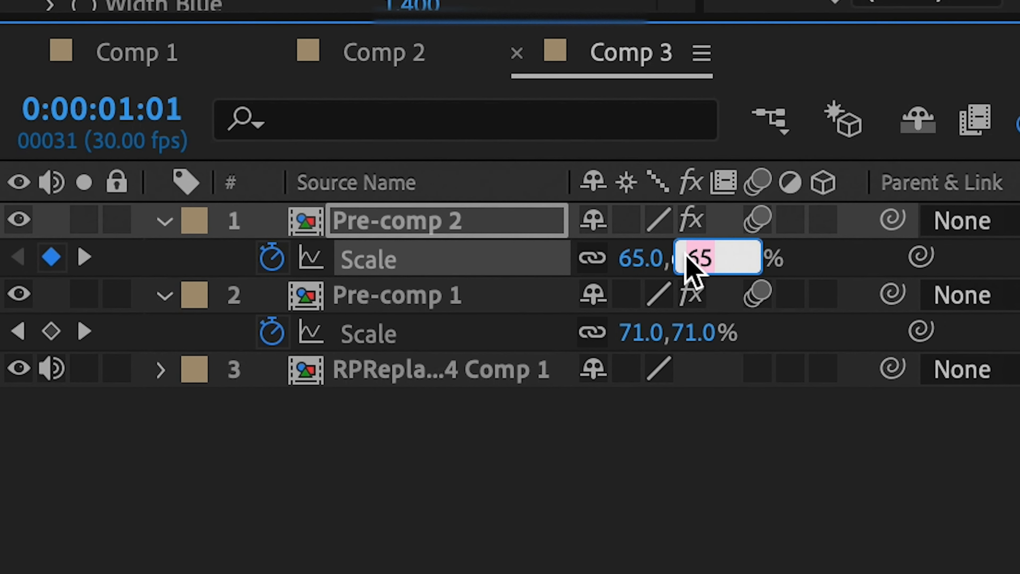
text(189)
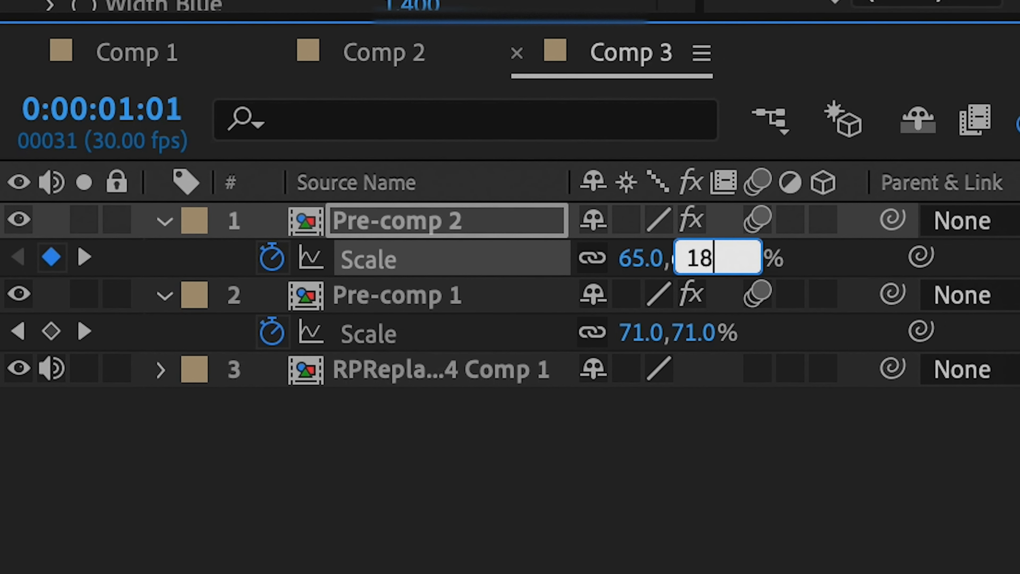
key(Return)
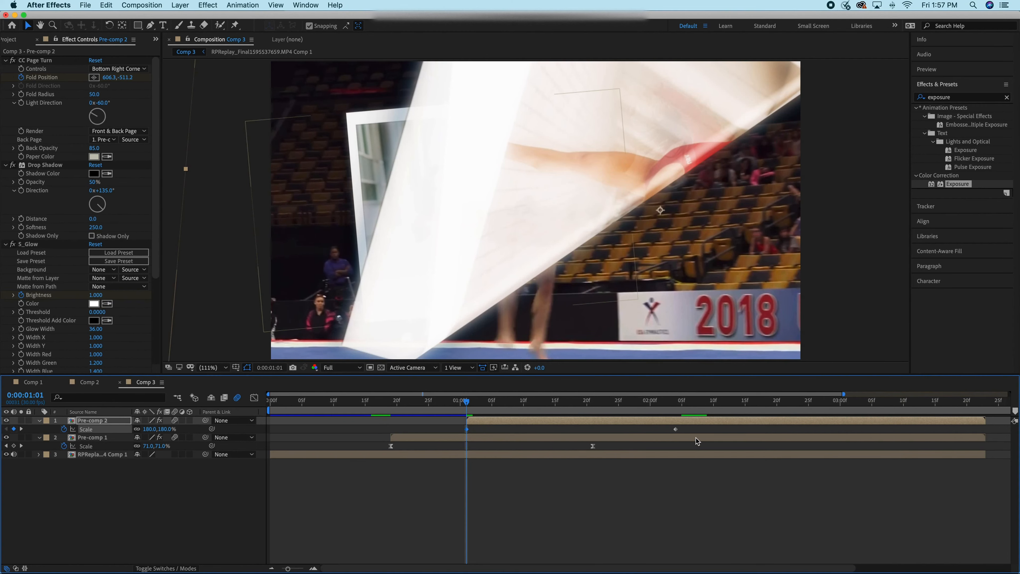
- Apply Easy Ease to both Scale keyframes of Pre-comp 2
drag(695, 440, 443, 429)
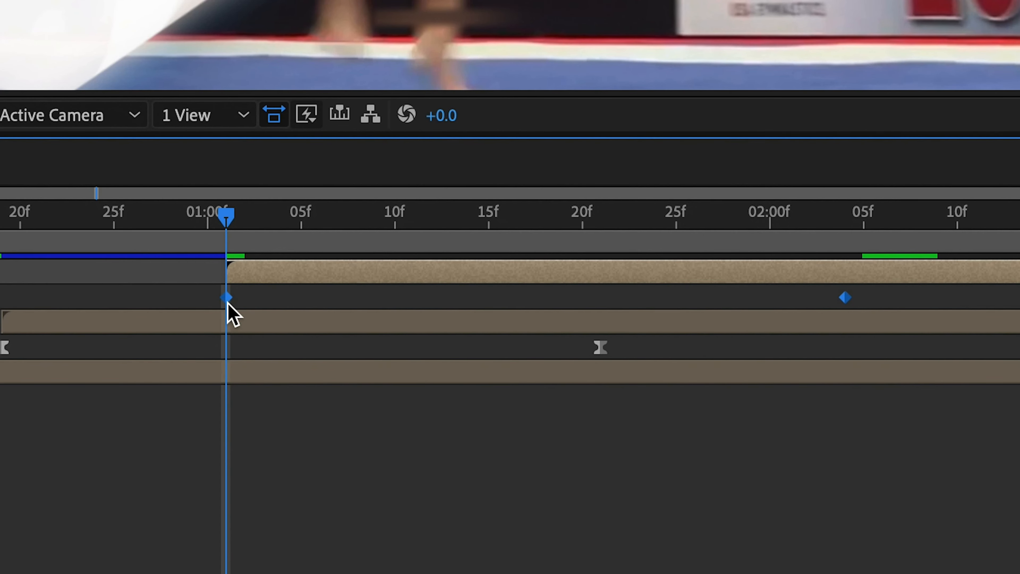
right_click(226, 302)
mouse_move(257, 486)
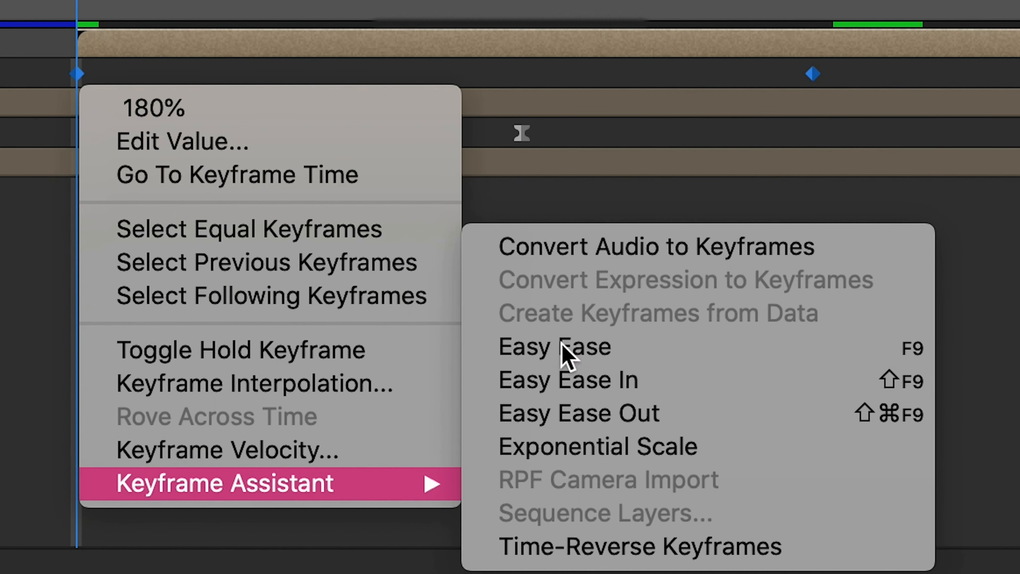
click(561, 343)
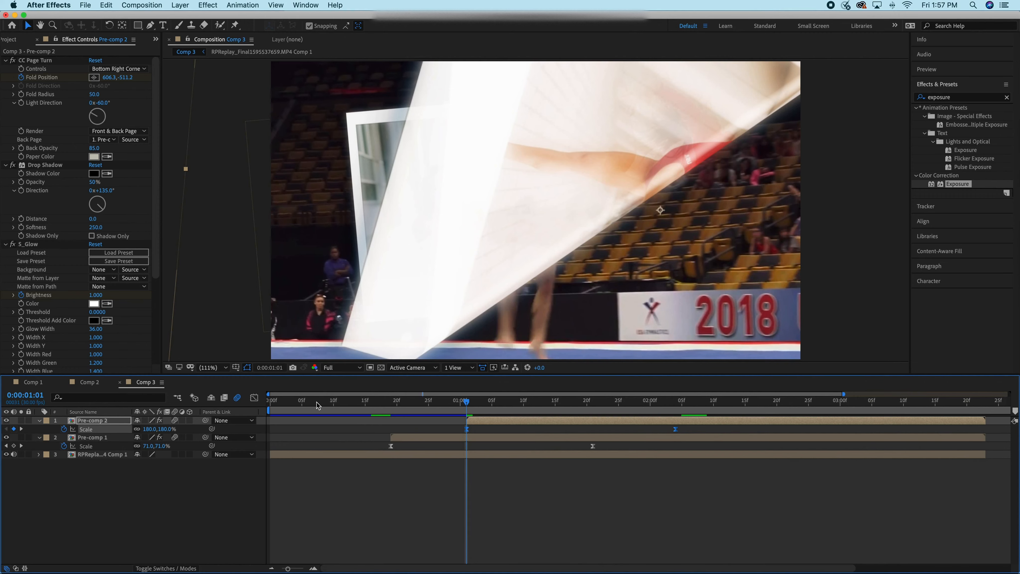
- Reshape Pre-comp 2's Scale curve in the Graph Editor to drop steeply and flatten gradually, preview it, and return to the layer bars
click(255, 398)
click(466, 426)
drag(535, 426, 401, 532)
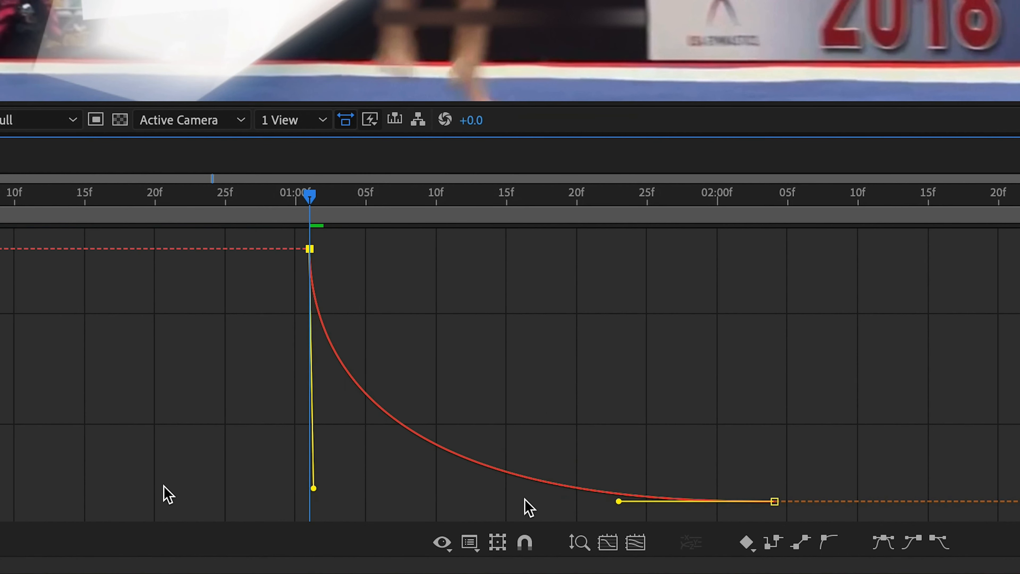
drag(618, 501, 366, 496)
key(space)
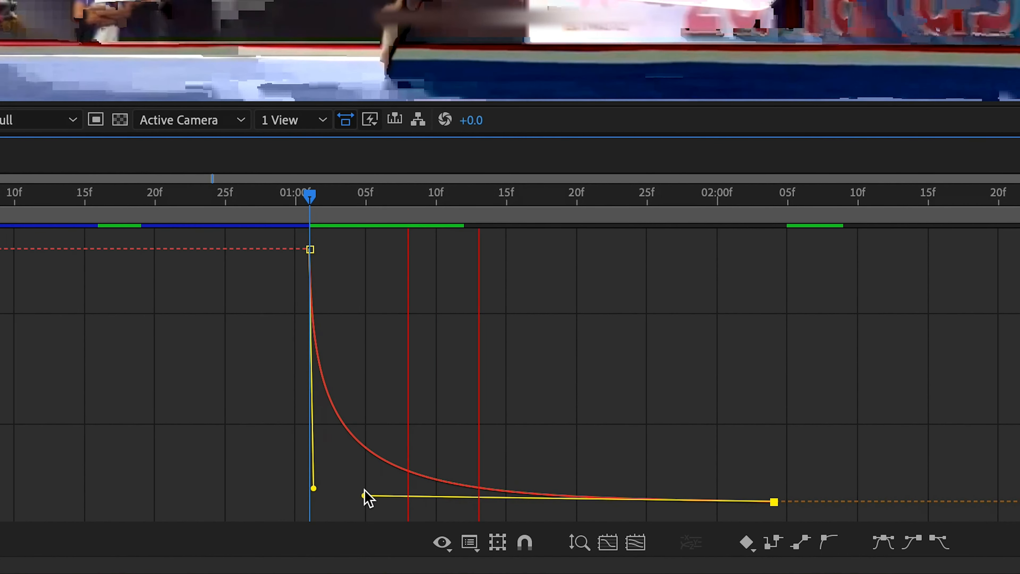
key(shift+F3)
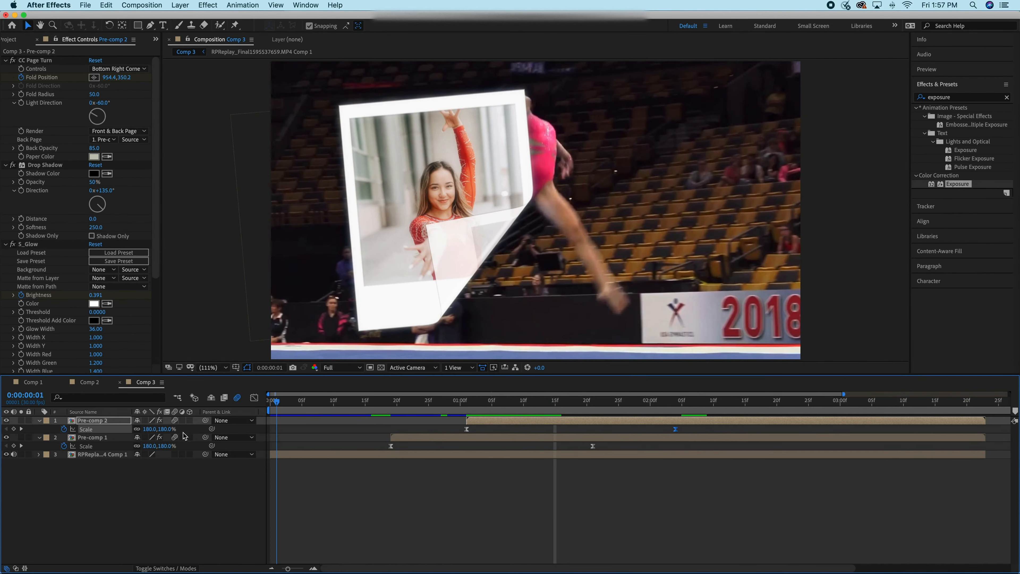